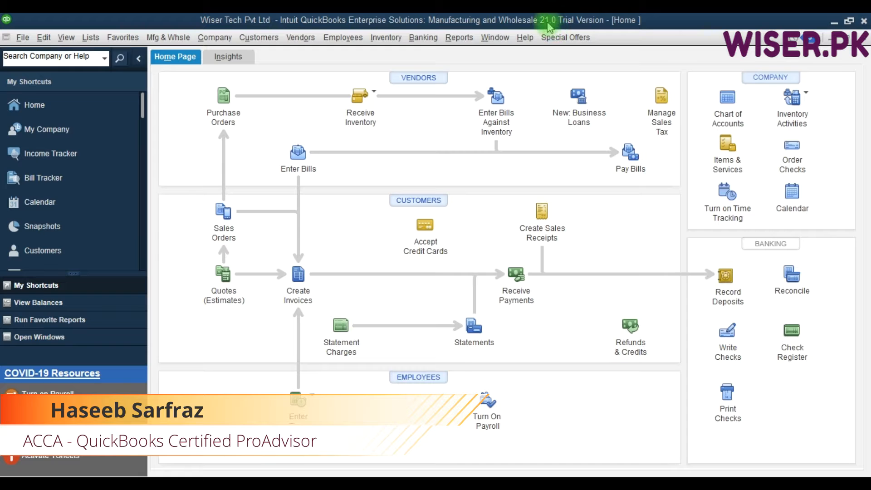
- Look over Calculate Landed Cost in the Inventory menu, then switch to the Excel purchase notes
{"action": "left_click", "coordinate": [385, 40]}
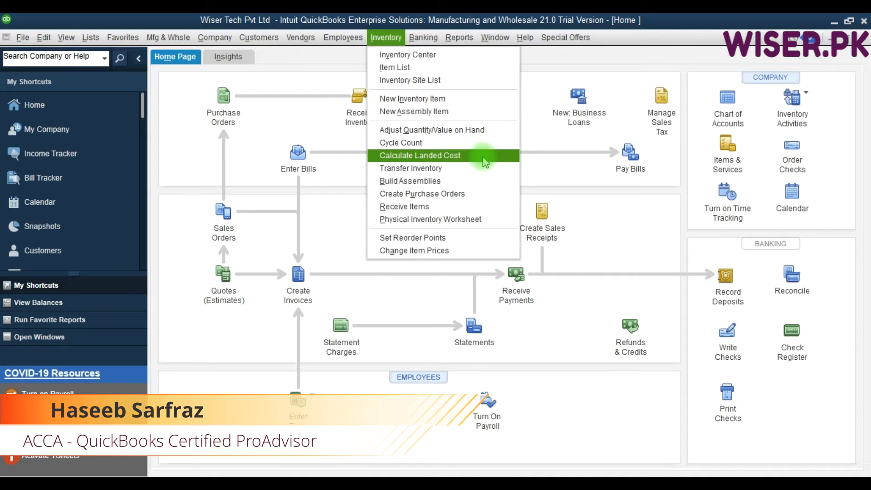
{"action": "left_click", "coordinate": [603, 212]}
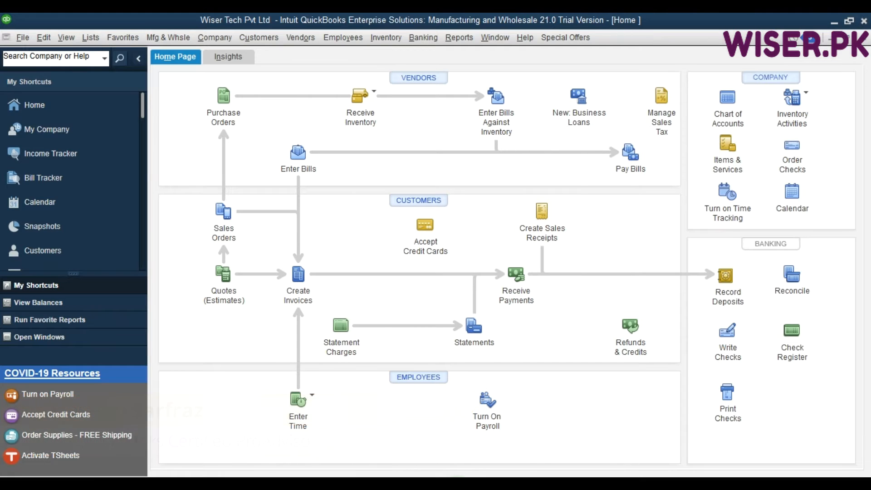
{"action": "left_click", "coordinate": [458, 488]}
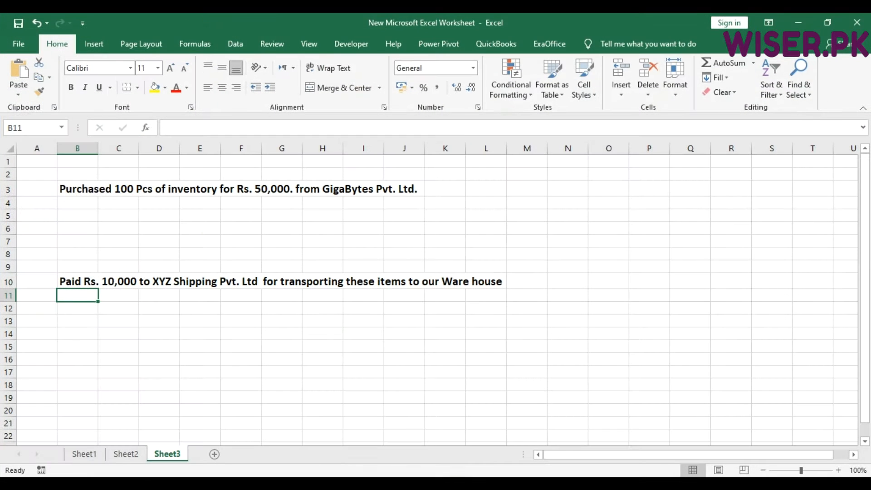
- Enter =50000/100 in cell F5 for a per-piece purchase cost of 500
{"action": "left_click", "coordinate": [77, 200]}
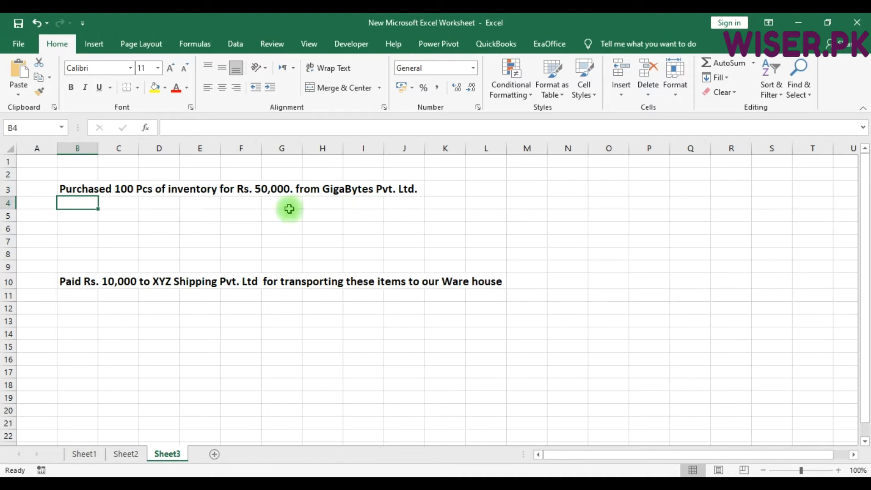
{"action": "left_click", "coordinate": [241, 217]}
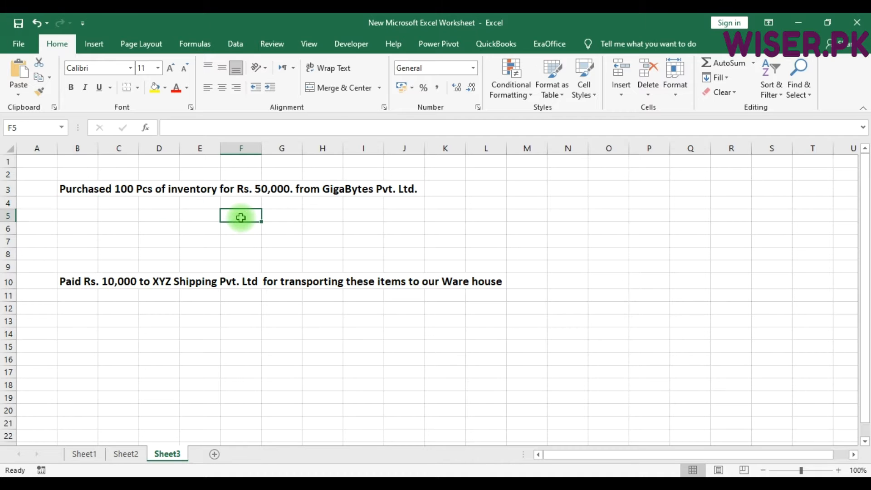
{"action": "type", "text": "=50000"}
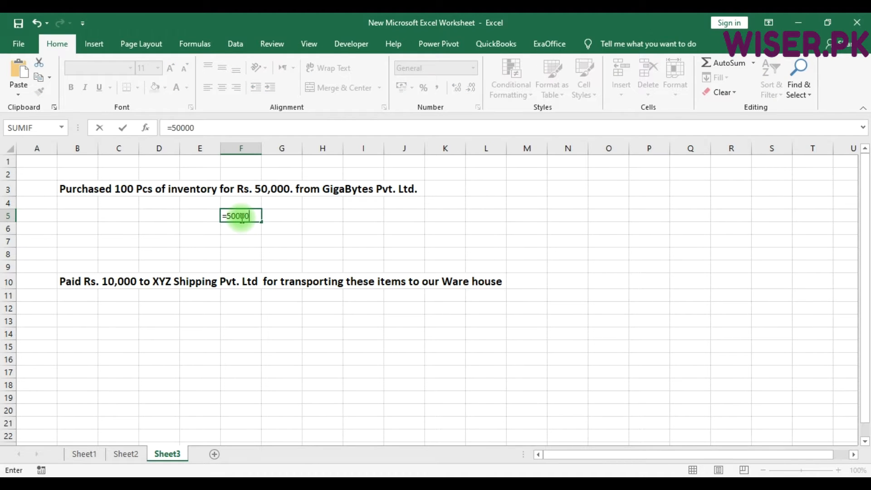
{"action": "type", "text": "/100"}
{"action": "key", "text": "Return"}
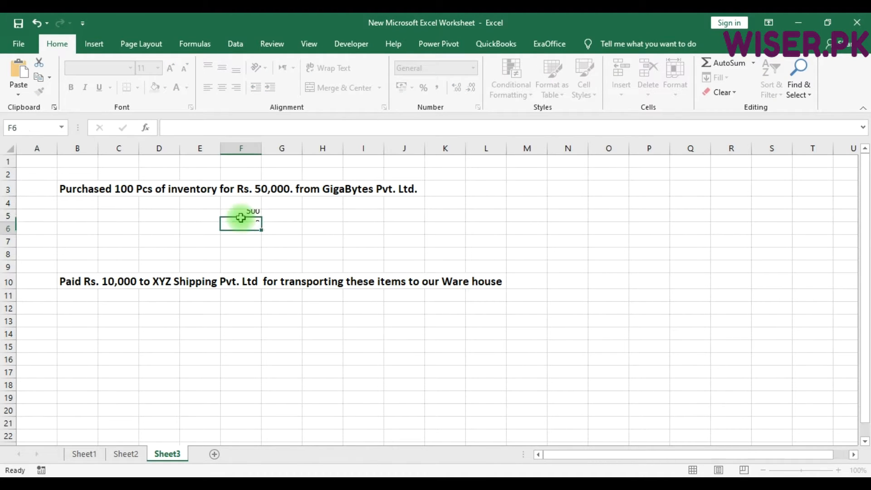
- Review F5's =50000/100 formula against the Rs. 50,000 note
{"action": "key", "text": "Up"}
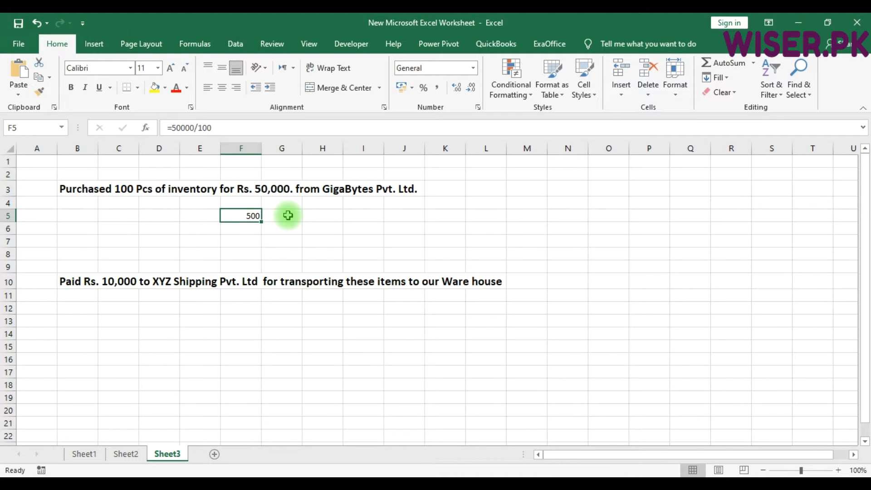
{"action": "key", "text": "F9"}
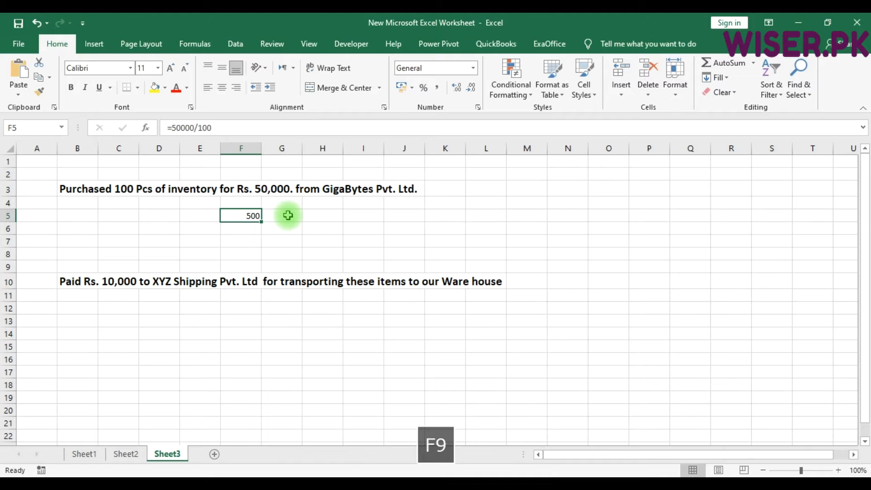
{"action": "left_click", "coordinate": [194, 217]}
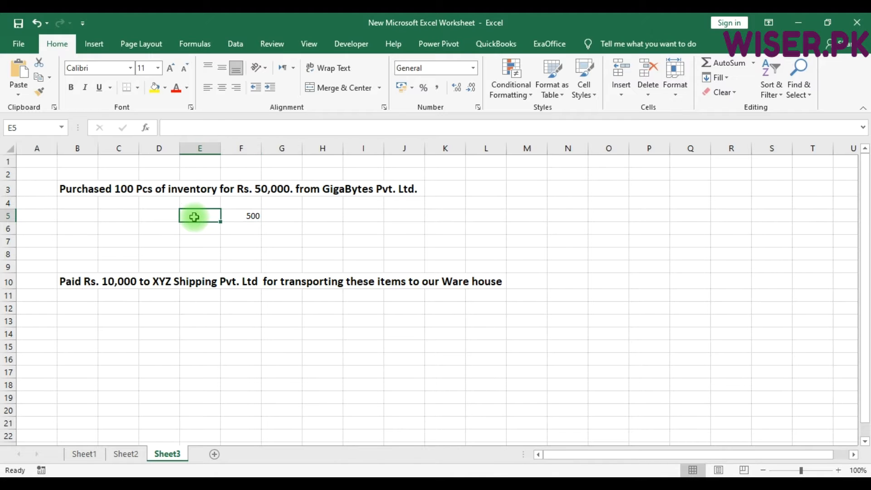
{"action": "left_click", "coordinate": [167, 219]}
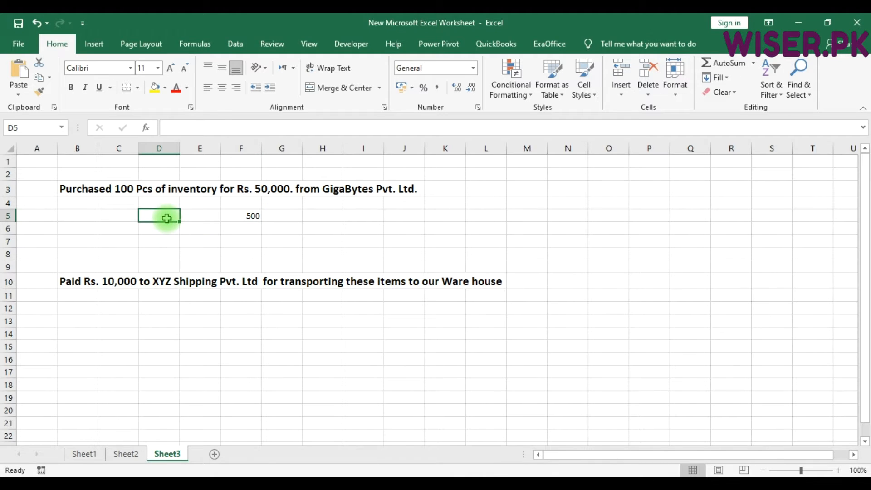
{"action": "left_click", "coordinate": [201, 217]}
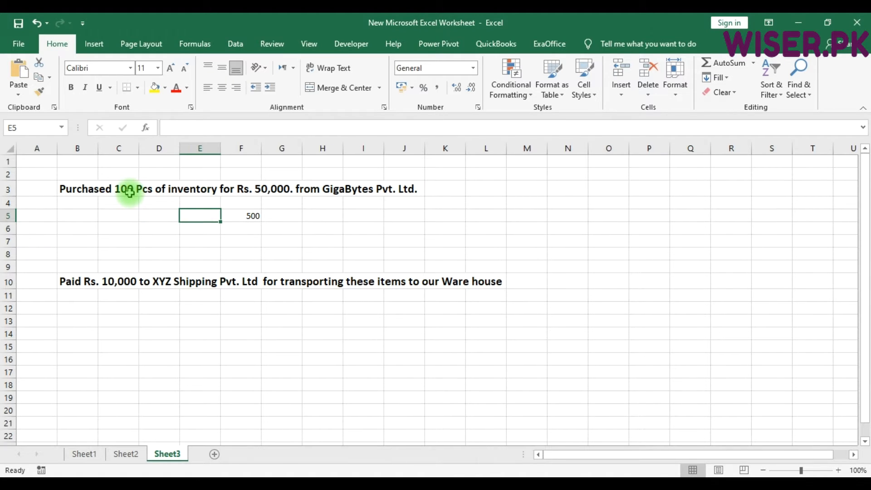
{"action": "left_click", "coordinate": [252, 217]}
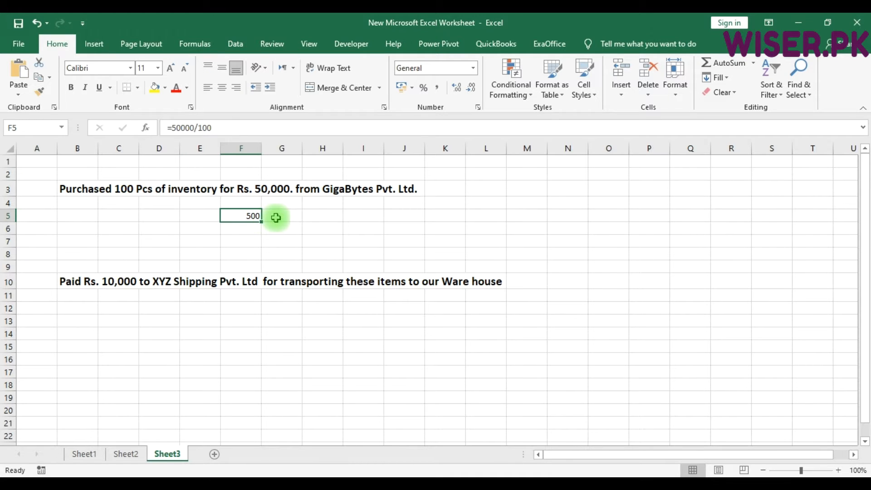
{"action": "left_click", "coordinate": [268, 190]}
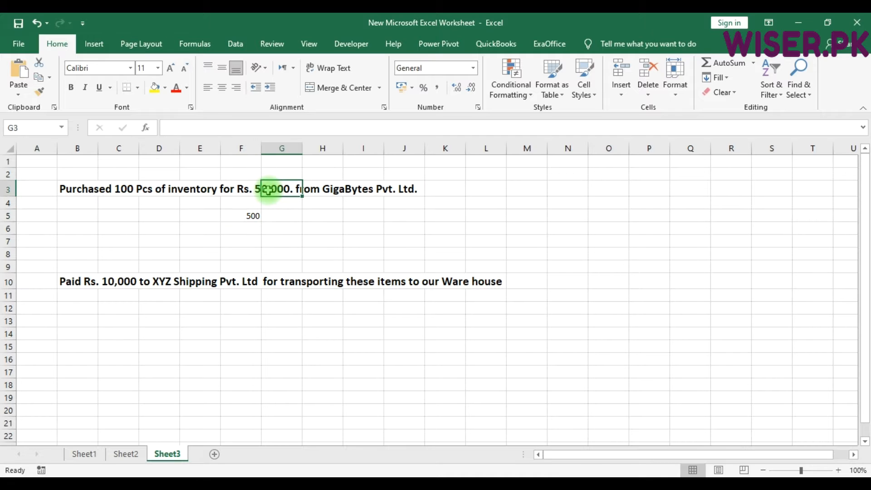
{"action": "left_click", "coordinate": [246, 216]}
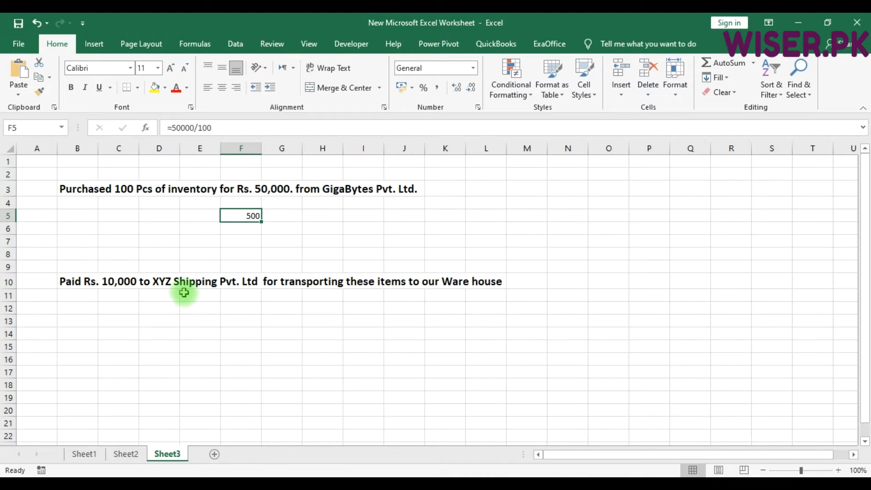
- Enter =10000/100 and move it into cell F12 as the 100 per-piece shipping cost
{"action": "left_click", "coordinate": [205, 310]}
{"action": "type", "text": "="}
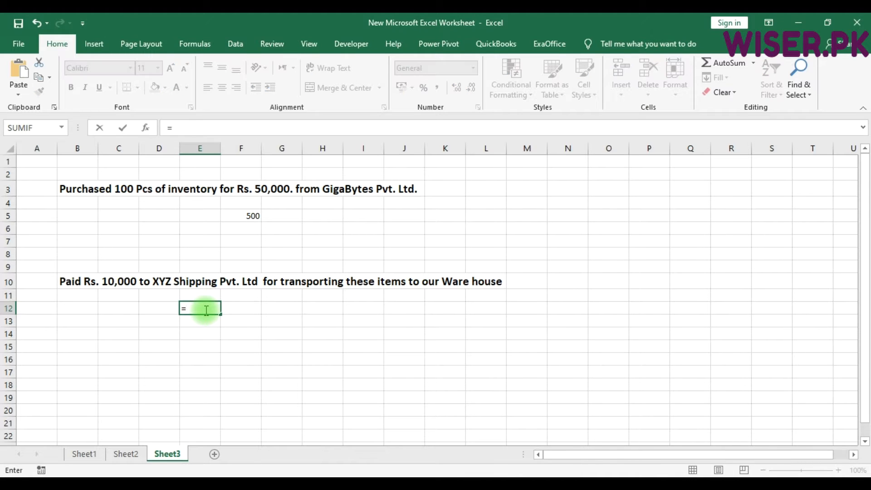
{"action": "type", "text": "10000/100"}
{"action": "key", "text": "Return"}
{"action": "key", "text": "Up"}
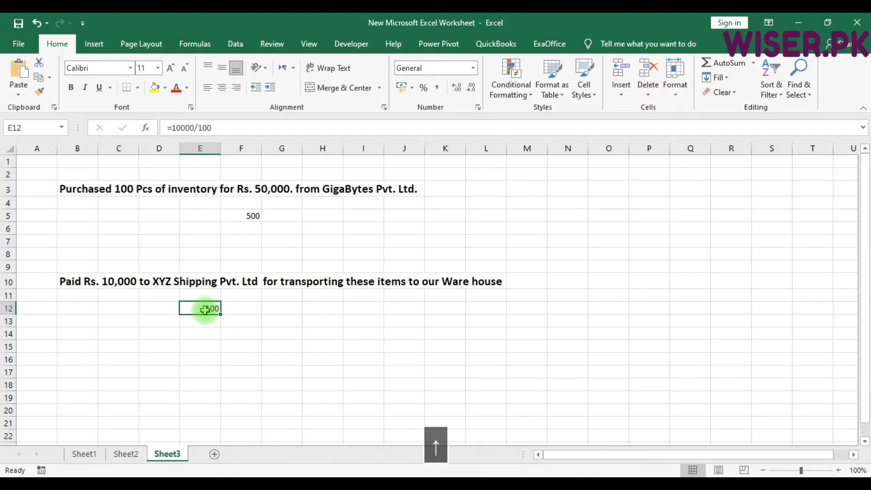
{"action": "key", "text": "ctrl+x"}
{"action": "key", "text": "Right"}
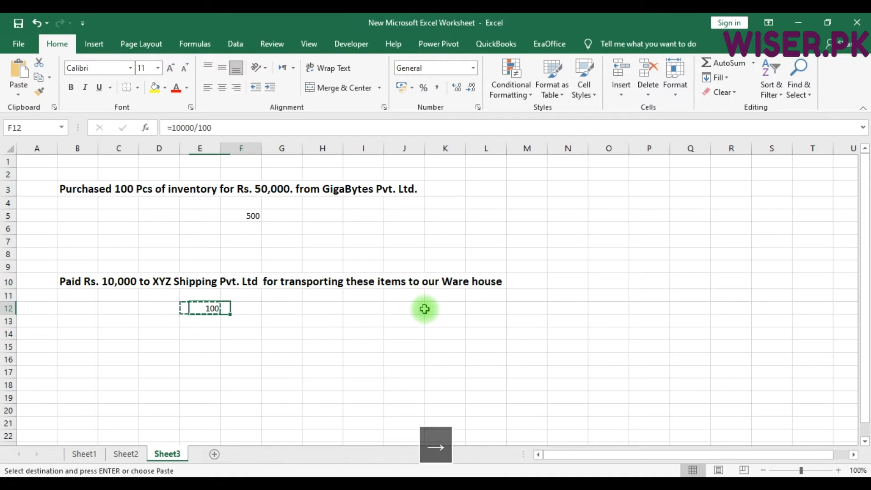
{"action": "key", "text": "ctrl+v"}
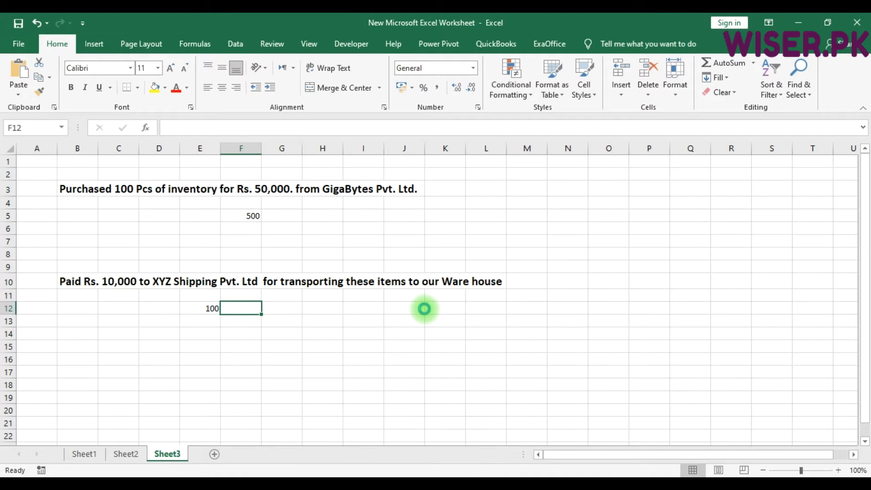
{"action": "key", "text": "Down"}
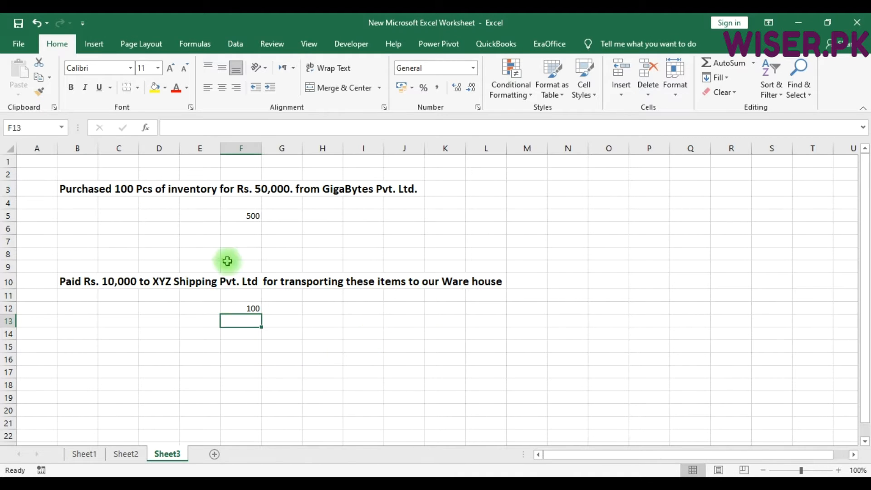
- Check the F5 and F12 formulas and select F14 for the total
{"action": "left_click", "coordinate": [253, 214]}
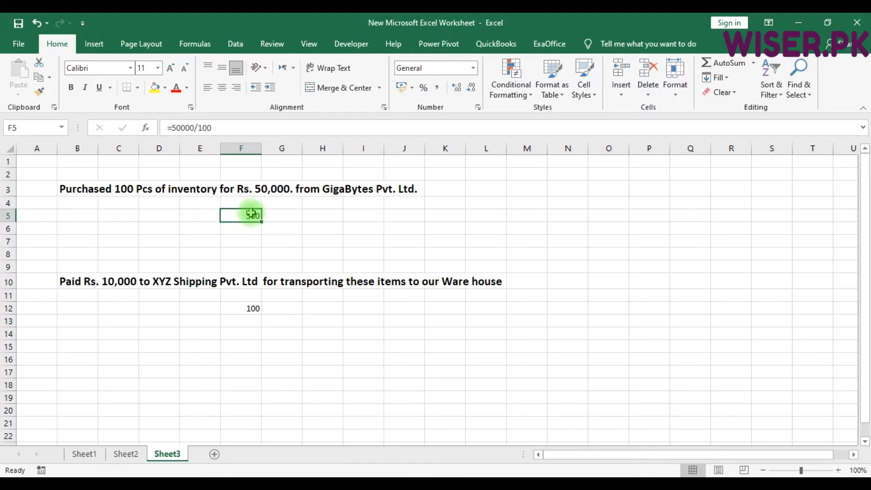
{"action": "left_click", "coordinate": [253, 306]}
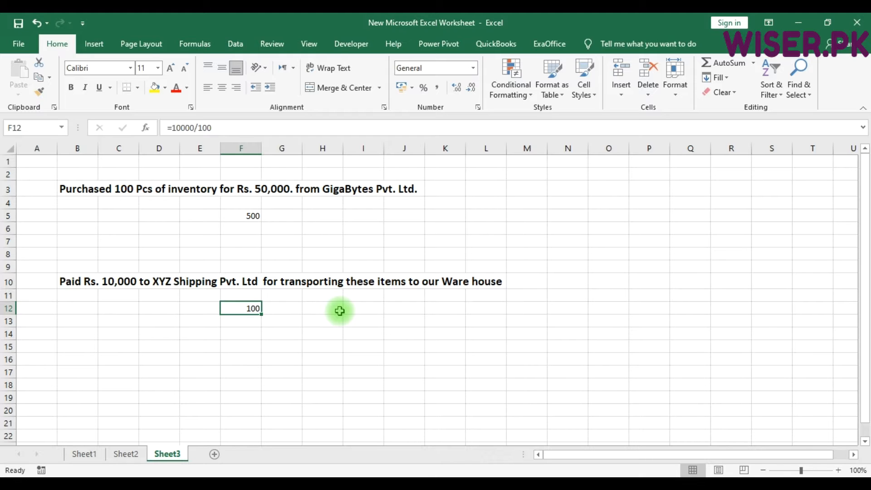
{"action": "left_click", "coordinate": [252, 331]}
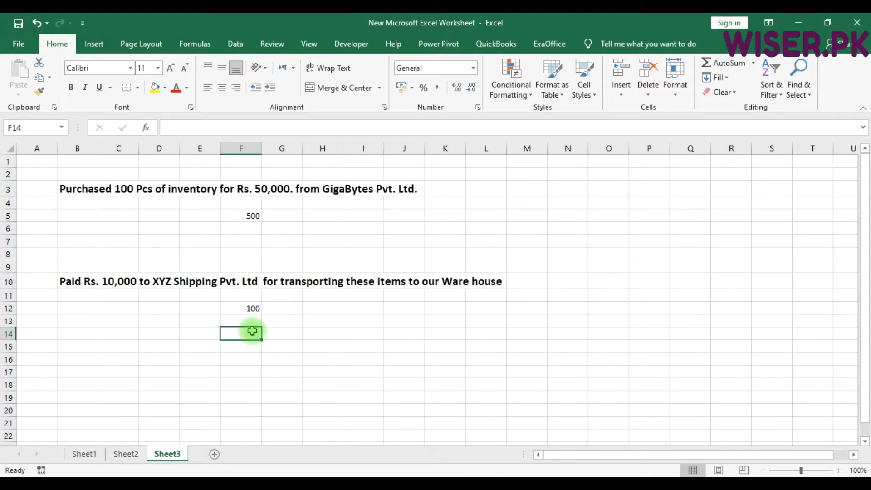
- Enter =500+100 in F14 for a 600 per-piece landed cost
{"action": "type", "text": "="}
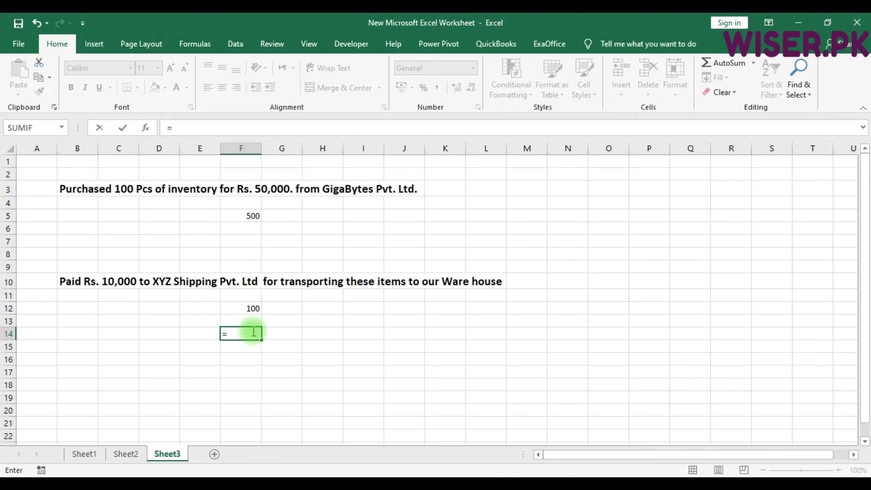
{"action": "type", "text": "500+100"}
{"action": "key", "text": "Return"}
{"action": "key", "text": "Up"}
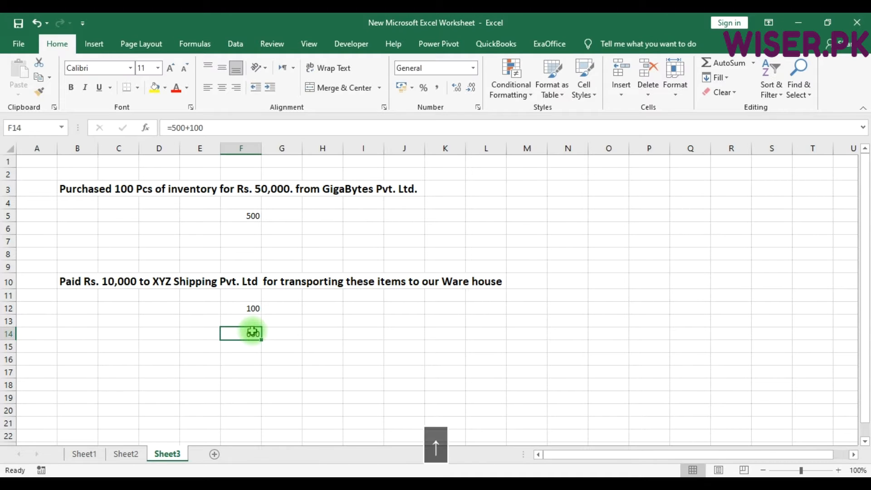
{"action": "left_click", "coordinate": [281, 334]}
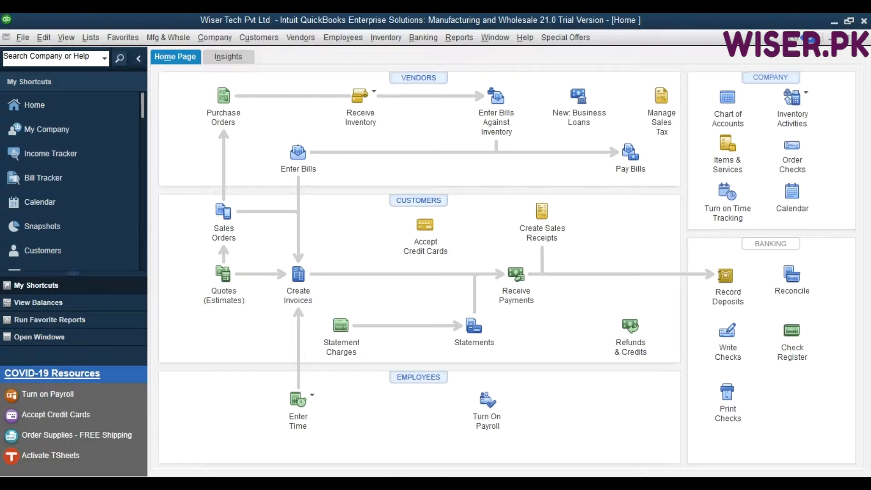
- Review the previous 720,000.00 laptop charger bill, close it, and return to Excel
{"action": "left_click", "coordinate": [298, 159]}
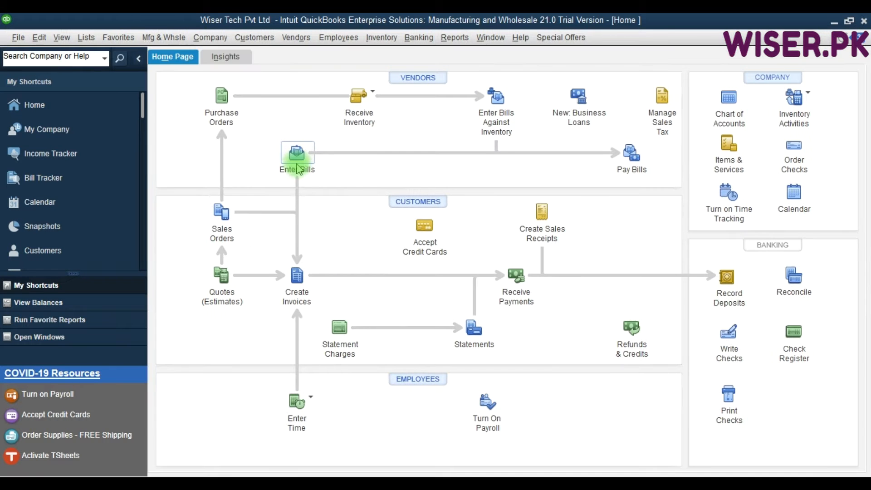
{"action": "left_click", "coordinate": [168, 81]}
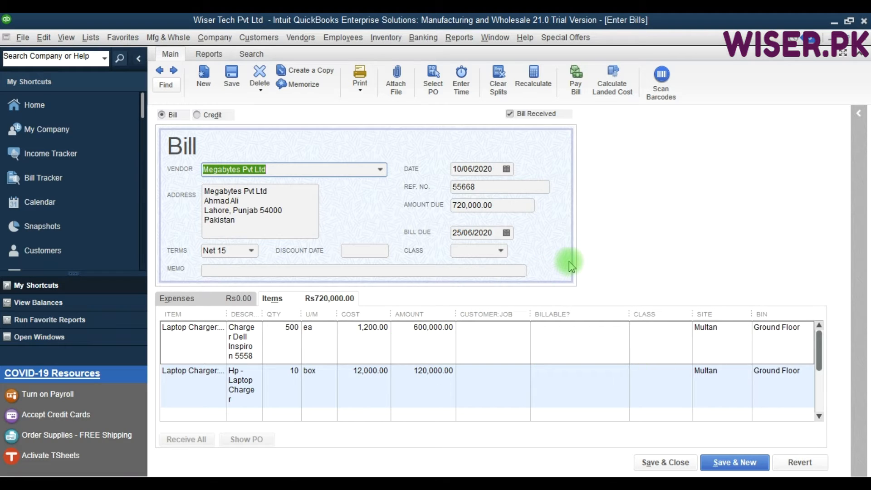
{"action": "key", "text": "Escape"}
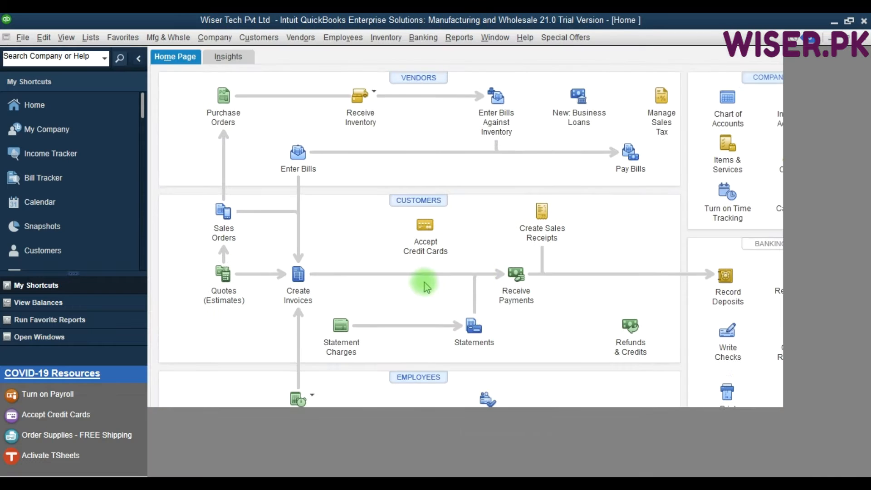
{"action": "left_click", "coordinate": [459, 486]}
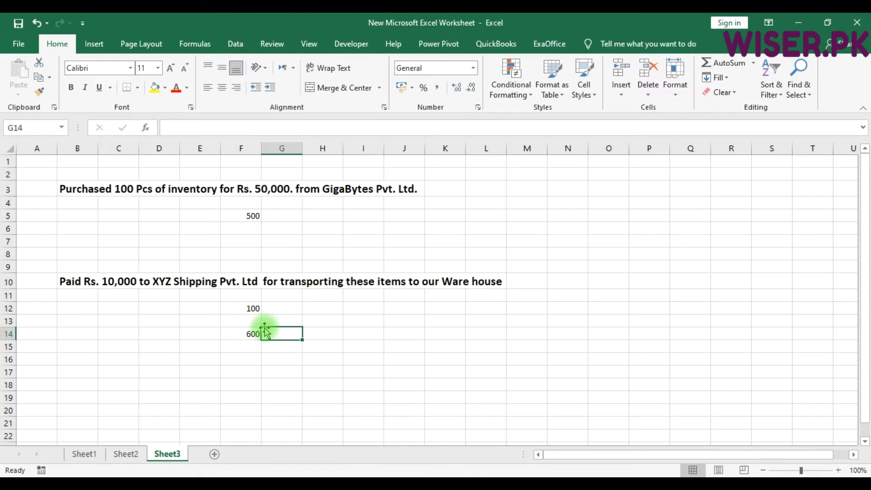
- Check the 500, 100 and 600 per-piece figures, then return to QuickBooks
{"action": "left_click", "coordinate": [114, 281]}
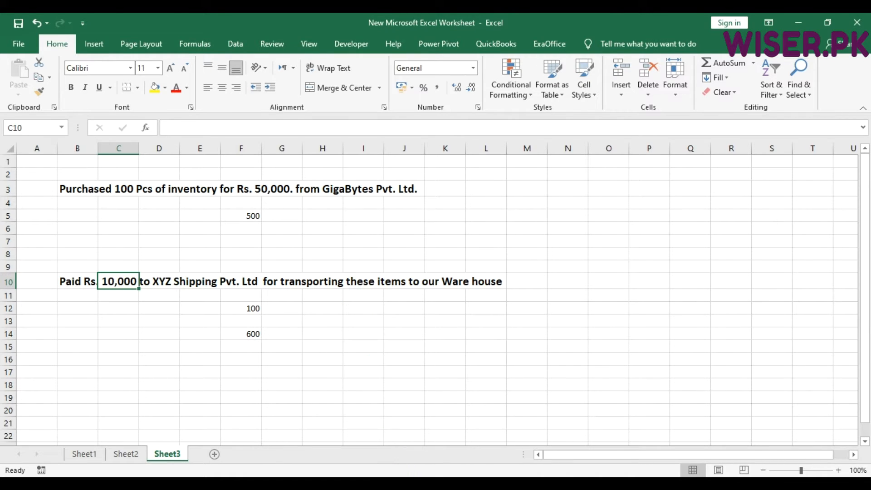
{"action": "key", "text": "alt+Tab"}
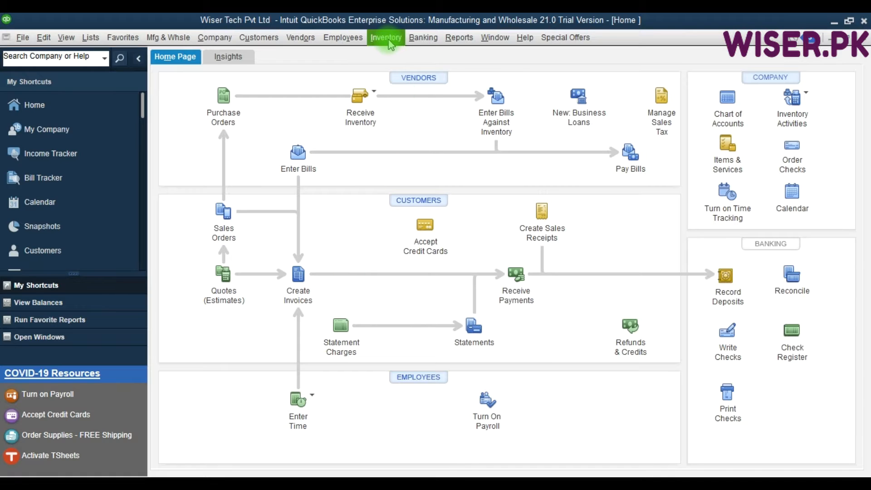
- Try Calculate Landed Cost, dismiss the one-time setup notice, and open Preferences
{"action": "left_click", "coordinate": [386, 37]}
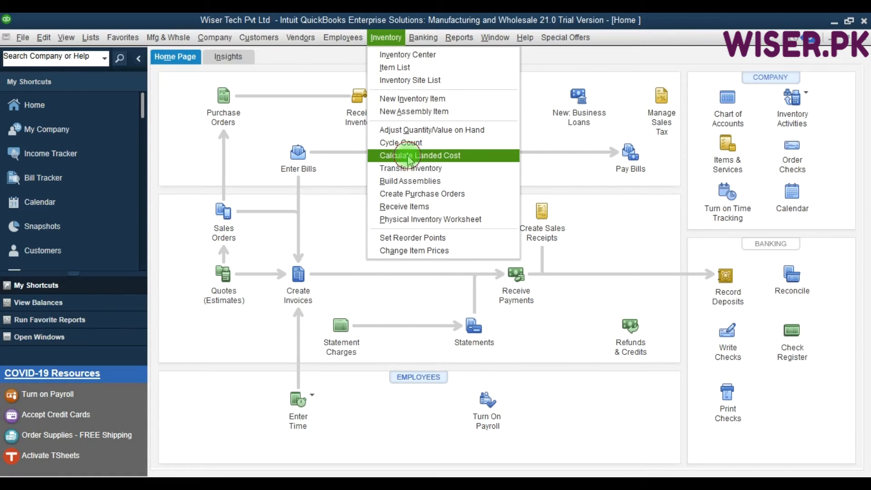
{"action": "left_click", "coordinate": [410, 156]}
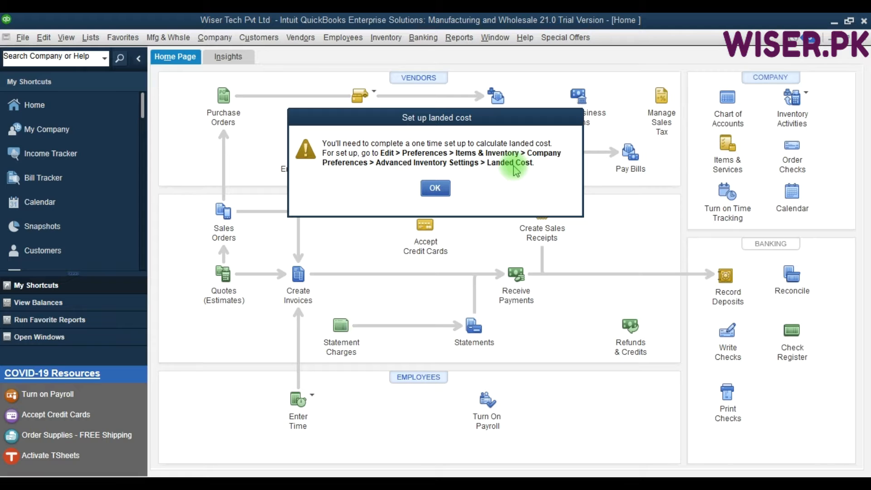
{"action": "left_click", "coordinate": [441, 190]}
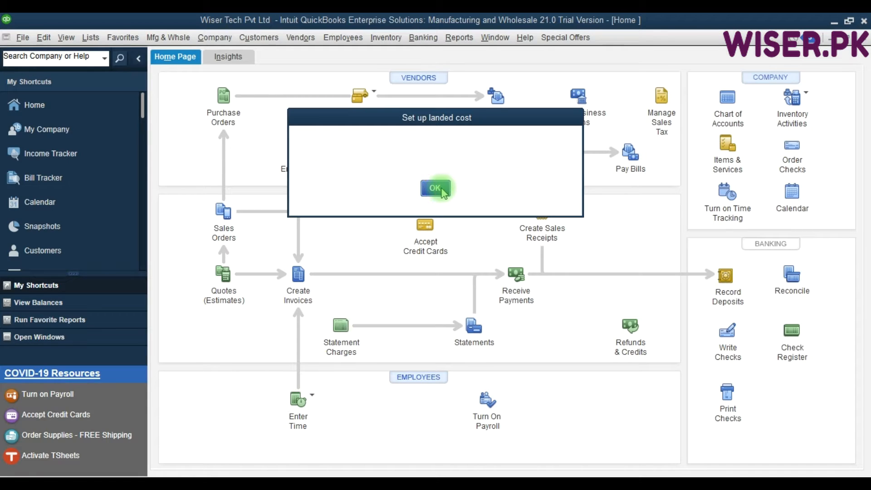
{"action": "left_click", "coordinate": [43, 39]}
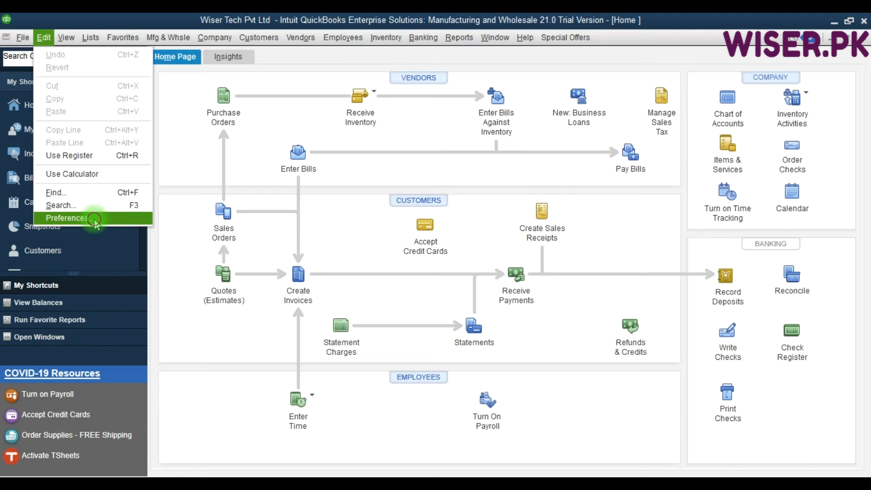
{"action": "left_click", "coordinate": [94, 218]}
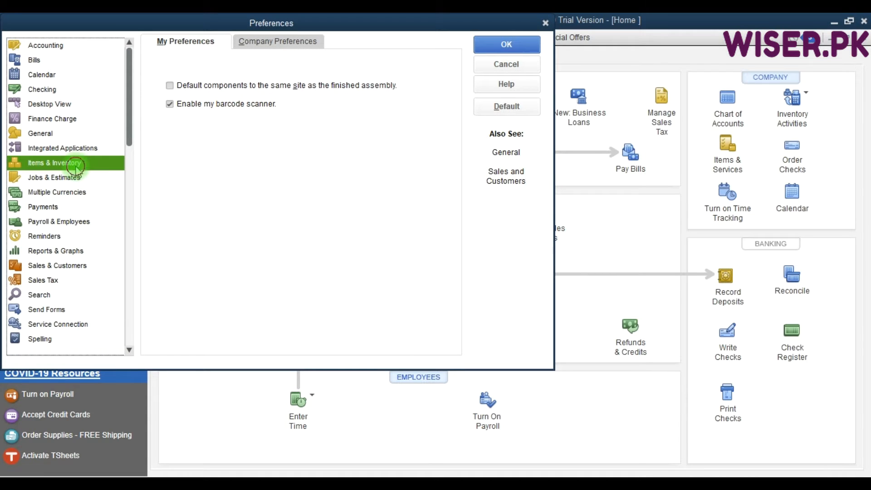
- Go to Company Preferences > Advanced Inventory Settings > Landed Cost and begin account setup
{"action": "left_click", "coordinate": [294, 43]}
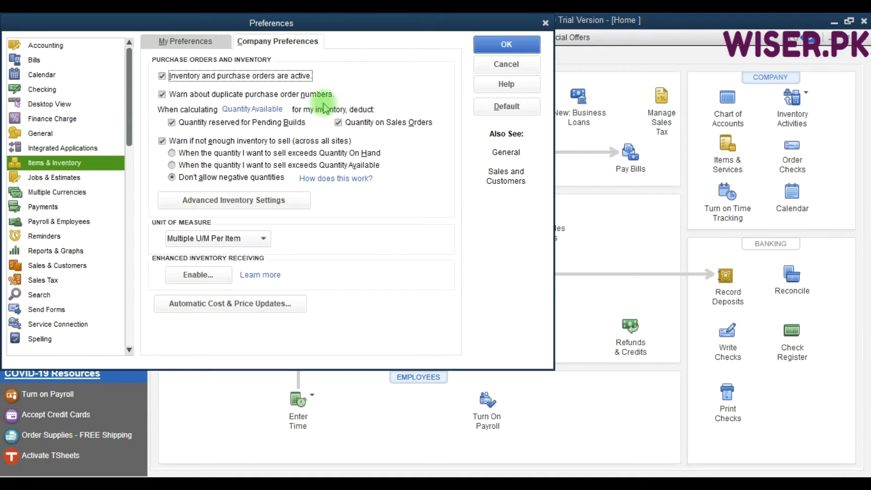
{"action": "left_click", "coordinate": [220, 206]}
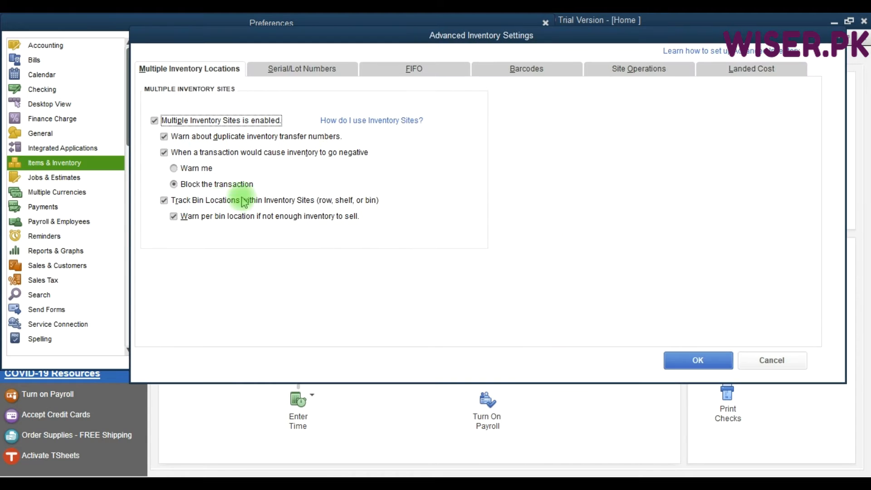
{"action": "left_click", "coordinate": [744, 73]}
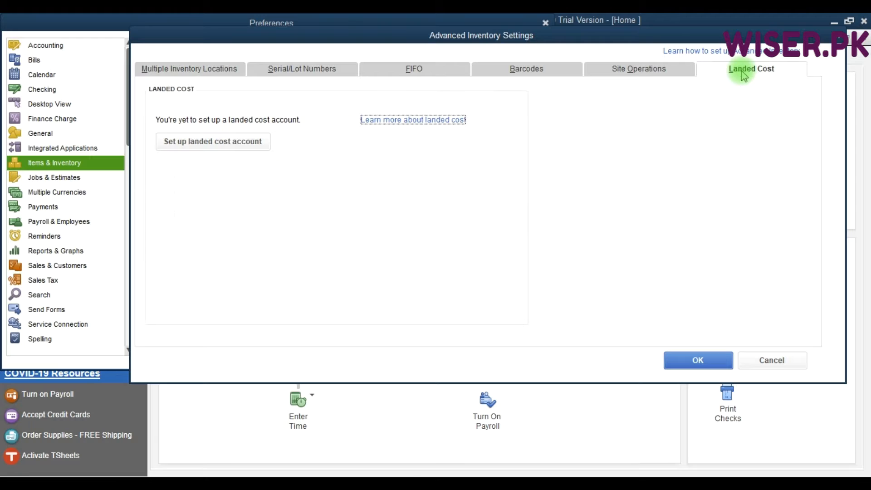
{"action": "left_click", "coordinate": [220, 142]}
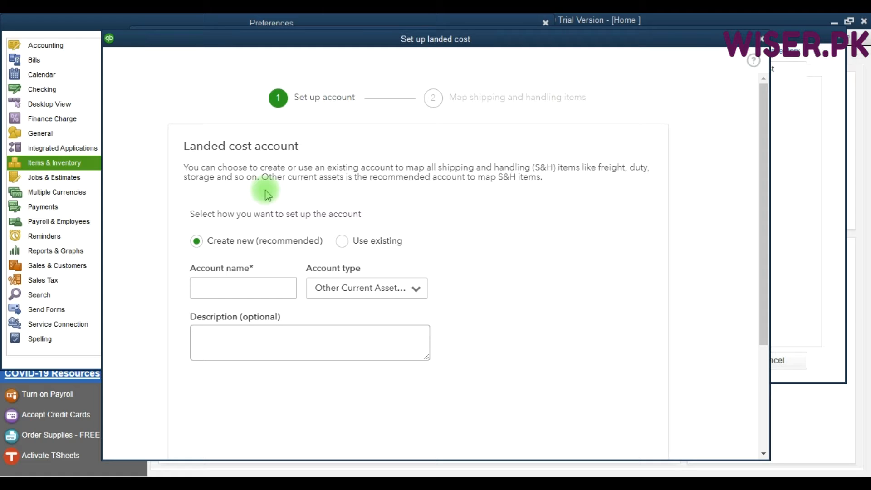
- Create Other Current Asset account 'Landed Cost' described 'Account for Landed Cost calculation' and save
{"action": "left_click", "coordinate": [220, 284]}
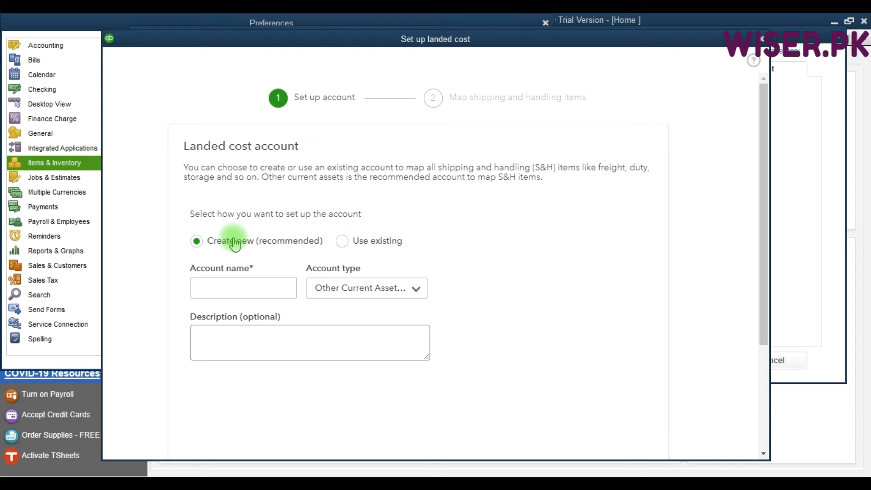
{"action": "left_click", "coordinate": [268, 287]}
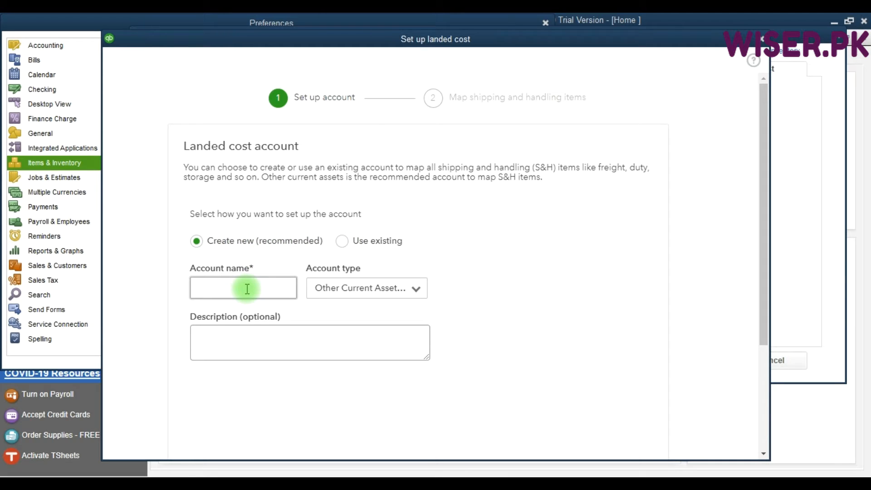
{"action": "left_click", "coordinate": [423, 293]}
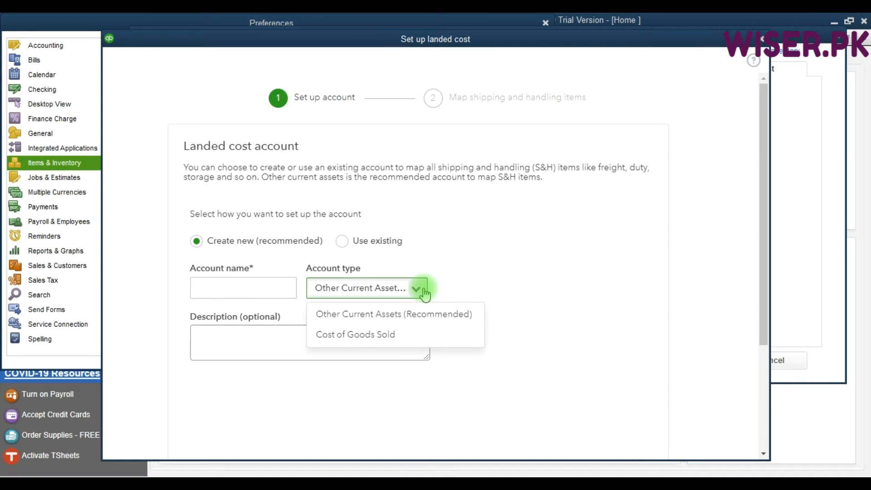
{"action": "left_click", "coordinate": [398, 324]}
{"action": "left_click", "coordinate": [230, 286]}
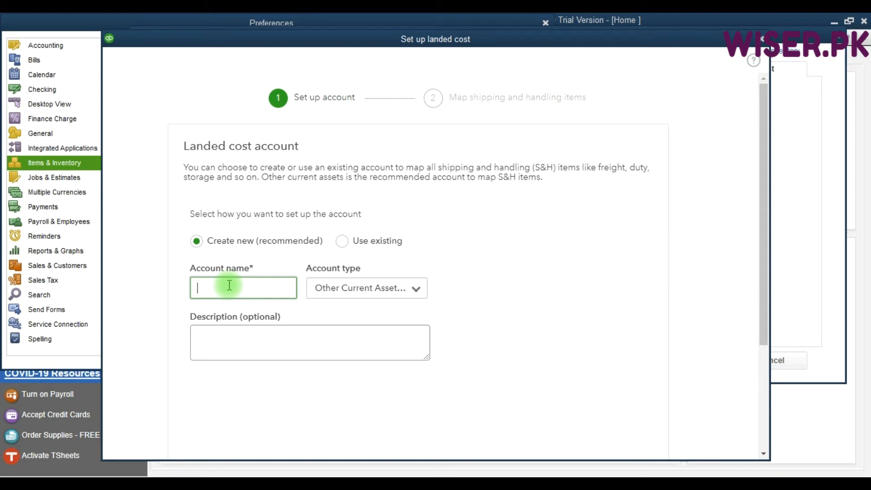
{"action": "type", "text": "Landed Cost"}
{"action": "left_click", "coordinate": [265, 346]}
{"action": "type", "text": "Account for Lan"}
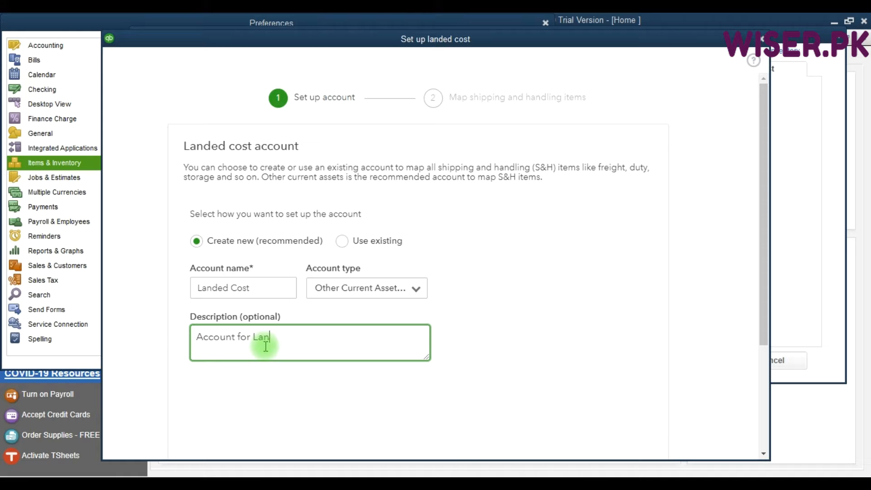
{"action": "type", "text": "ded Cost calculation"}
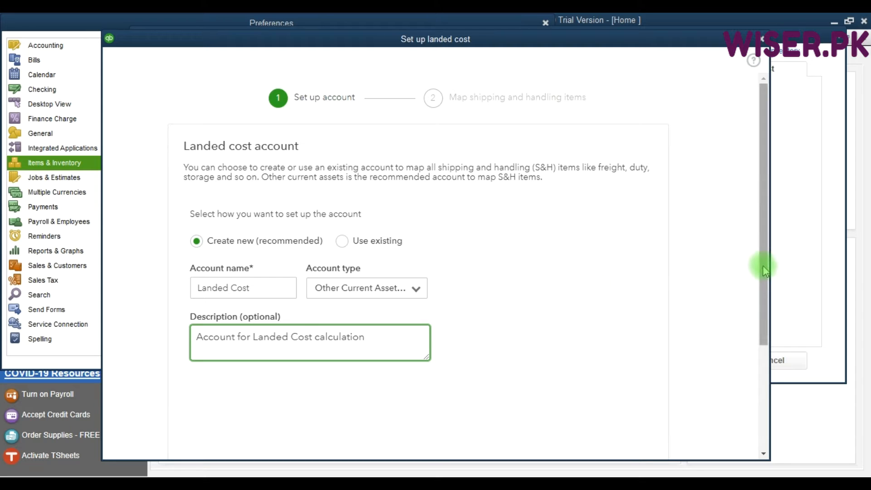
{"action": "left_click", "coordinate": [764, 292]}
{"action": "left_click_drag", "start_coordinate": [763, 293], "coordinate": [771, 366]}
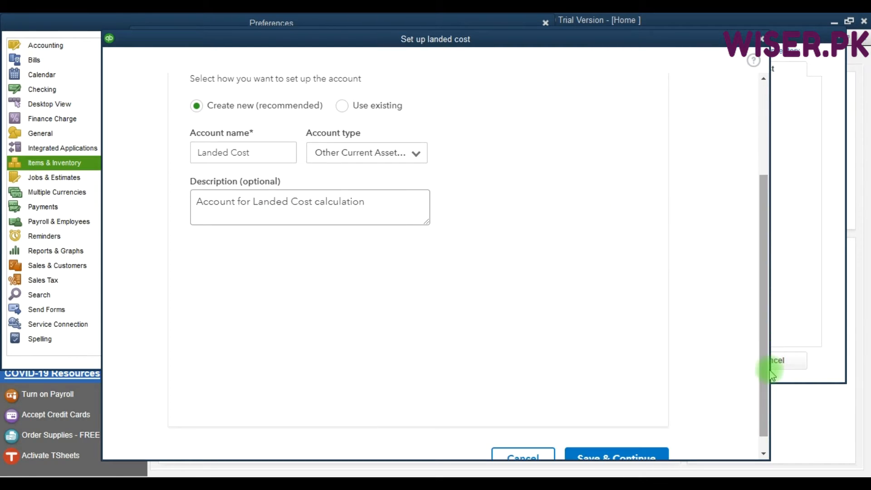
{"action": "left_click", "coordinate": [645, 454]}
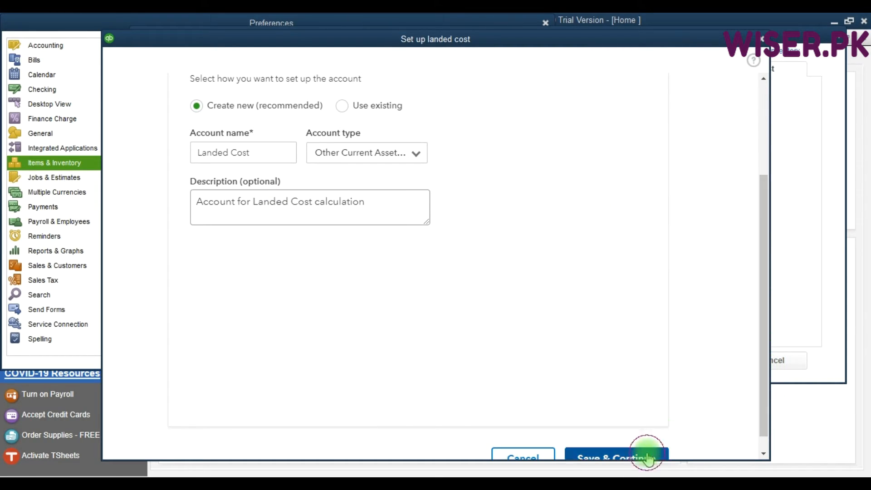
- Complete landed cost setup without mapping shipping items and save the inventory preferences
{"action": "key", "text": "F9"}
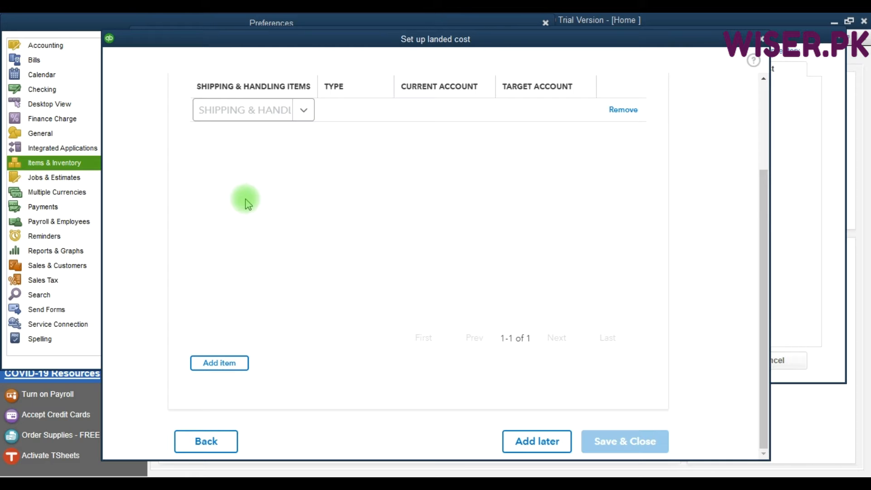
{"action": "left_click", "coordinate": [301, 117]}
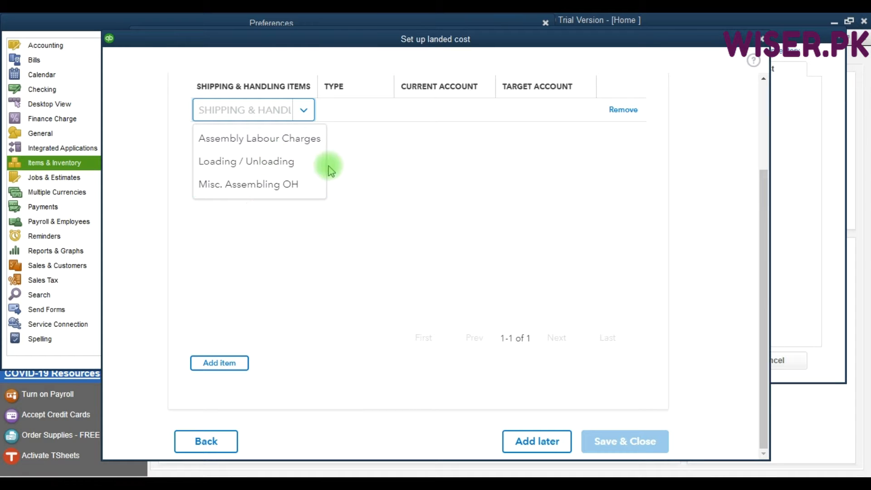
{"action": "left_click", "coordinate": [386, 187]}
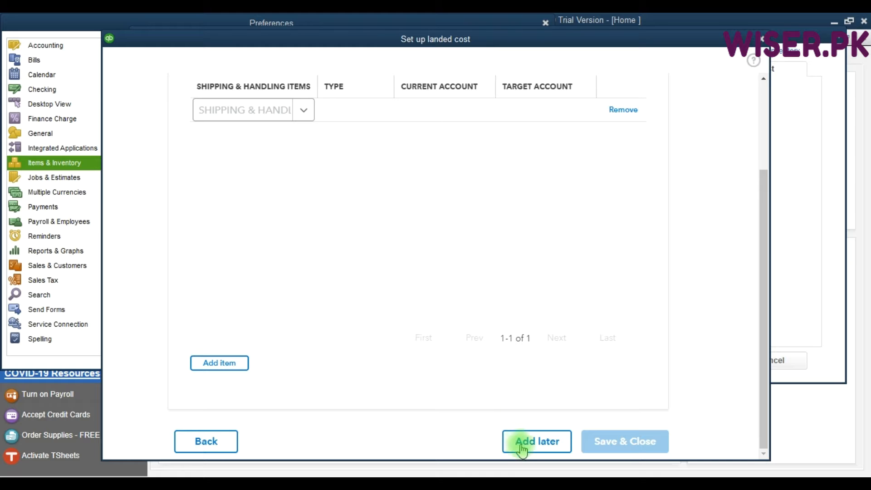
{"action": "left_click", "coordinate": [535, 447]}
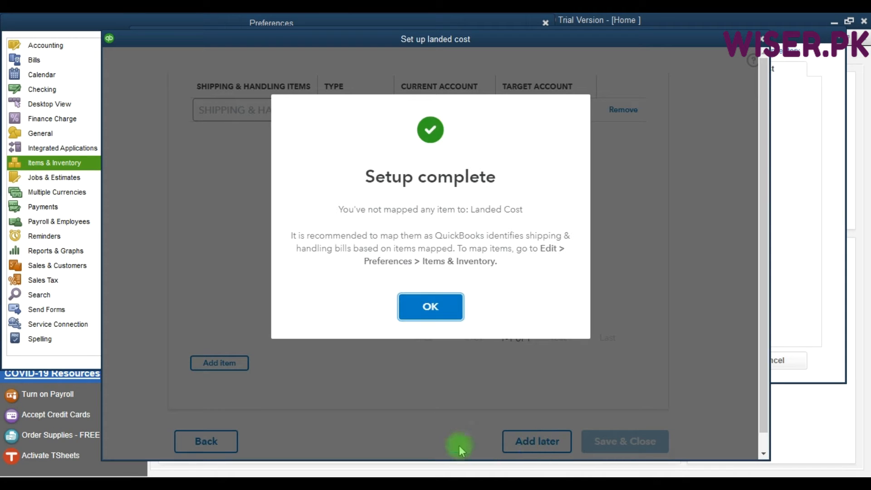
{"action": "left_click", "coordinate": [441, 308]}
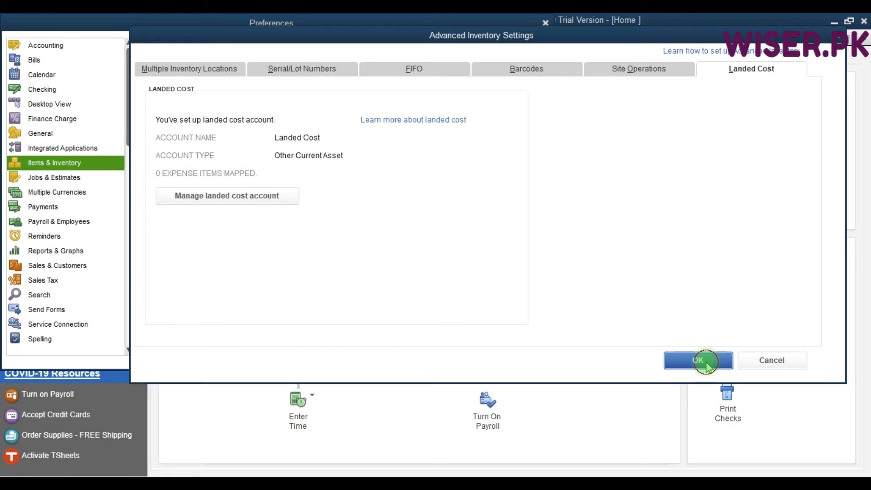
{"action": "left_click", "coordinate": [706, 370]}
{"action": "left_click", "coordinate": [494, 46]}
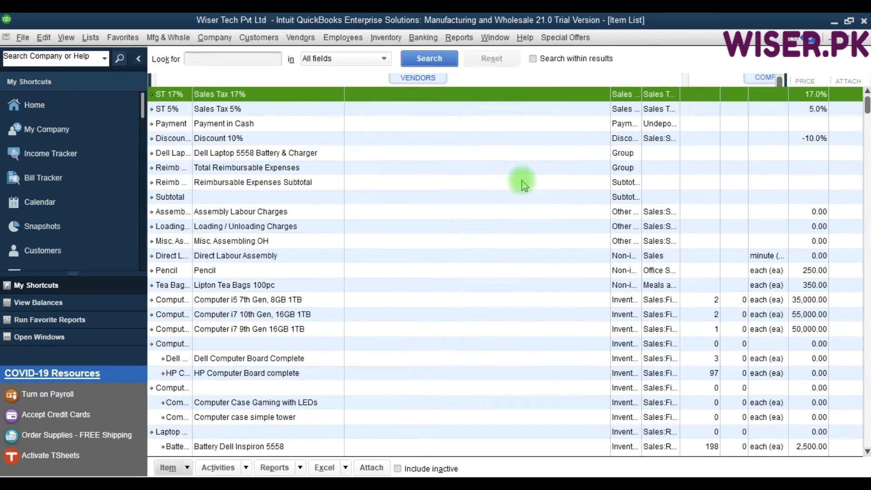
- Start a new Other Charge item named 'Excise and Customs'
{"action": "scroll", "coordinate": [524, 184], "scroll_direction": "down", "scroll_amount": 5}
{"action": "key", "text": "ctrl+n"}
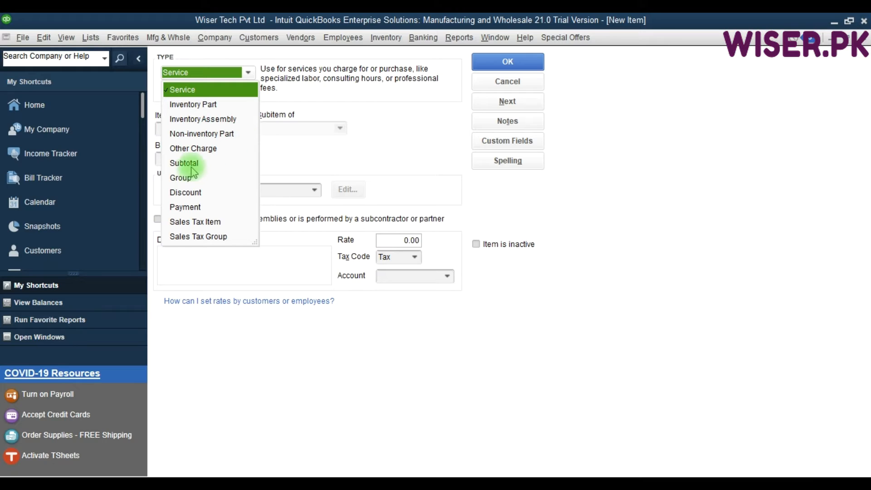
{"action": "left_click", "coordinate": [203, 149]}
{"action": "left_click", "coordinate": [172, 130]}
{"action": "key", "text": "F9"}
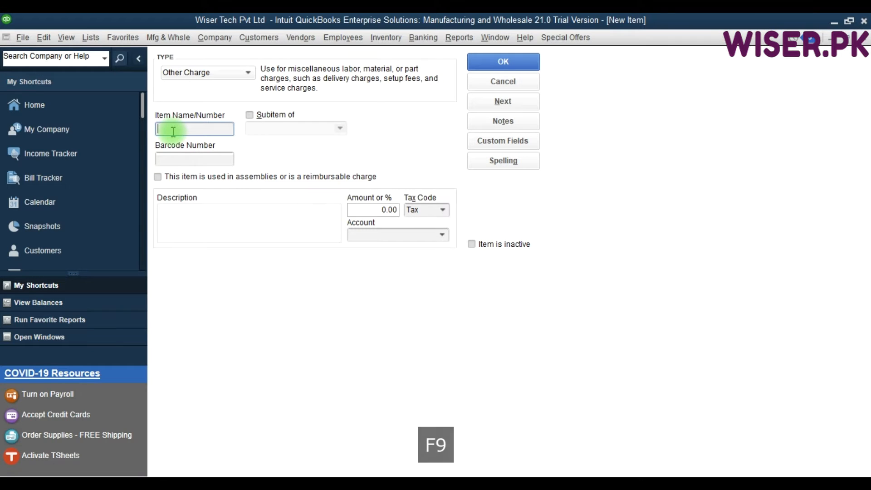
{"action": "type", "text": "Es"}
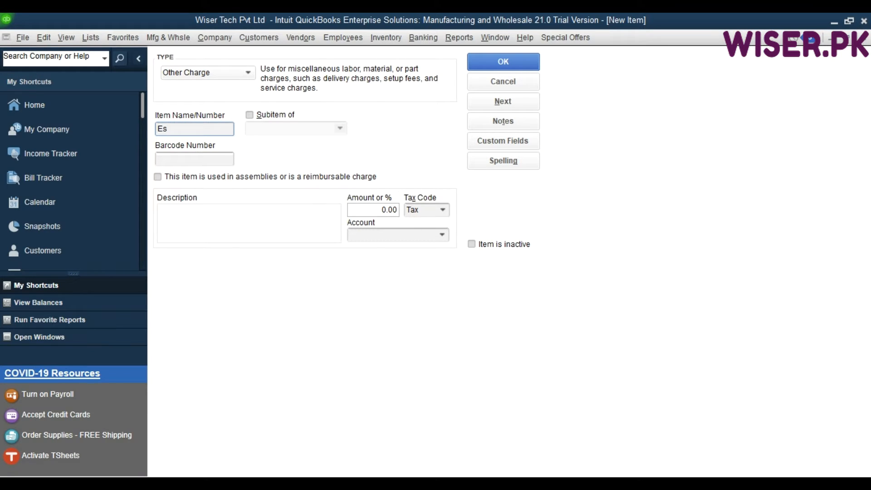
{"action": "key", "text": "BackSpace"}
{"action": "type", "text": "xcise and Customs"}
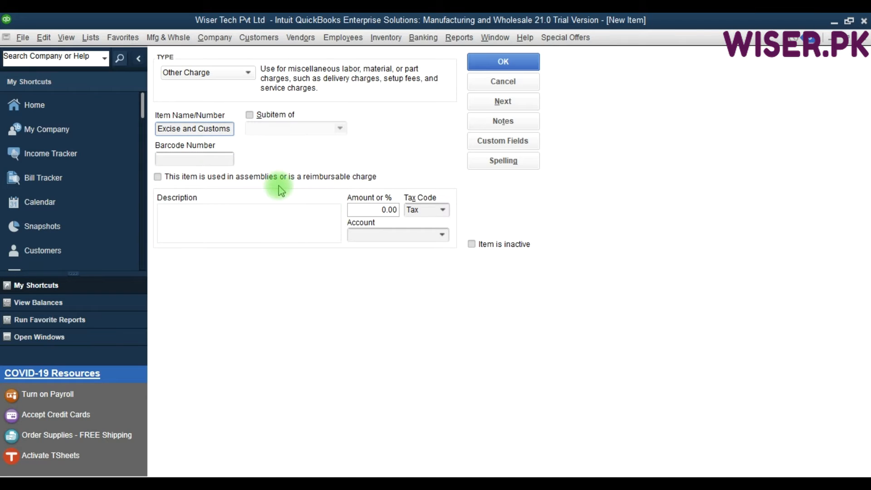
- Copy the name 'Excise and Customs' into the item's Description field
{"action": "key", "text": "shift+Left"}
{"action": "key", "text": "shift+Left"}
{"action": "key", "text": "shift+Left"}
{"action": "key", "text": "shift+Left"}
{"action": "key", "text": "shift+Left"}
{"action": "key", "text": "shift+Left"}
{"action": "key", "text": "shift+Left"}
{"action": "key", "text": "shift+Left"}
{"action": "key", "text": "shift+Left"}
{"action": "key", "text": "shift+Left"}
{"action": "key", "text": "shift+Left"}
{"action": "key", "text": "shift+Left"}
{"action": "key", "text": "shift+Left"}
{"action": "key", "text": "shift+Left"}
{"action": "key", "text": "shift+Left"}
{"action": "key", "text": "shift+Left"}
{"action": "key", "text": "shift+Left"}
{"action": "key", "text": "shift+Left"}
{"action": "key", "text": "ctrl+c"}
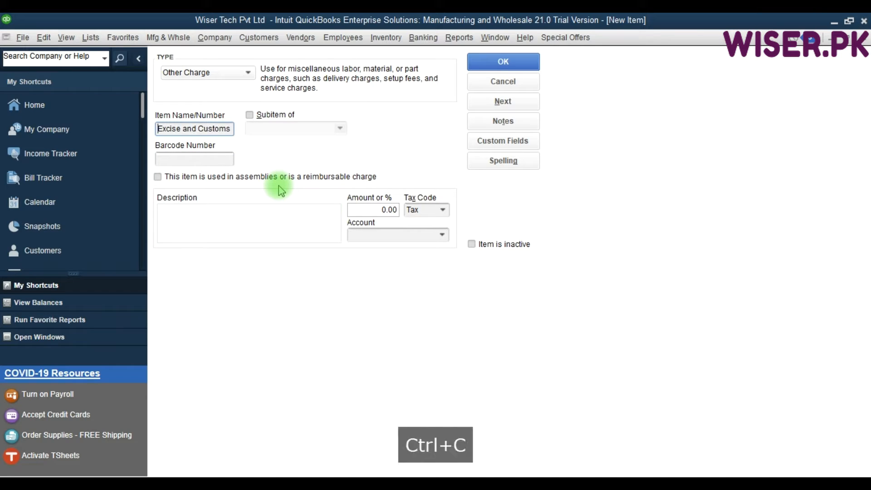
{"action": "key", "text": "Tab"}
{"action": "key", "text": "Tab"}
{"action": "key", "text": "Tab"}
{"action": "key", "text": "ctrl+v"}
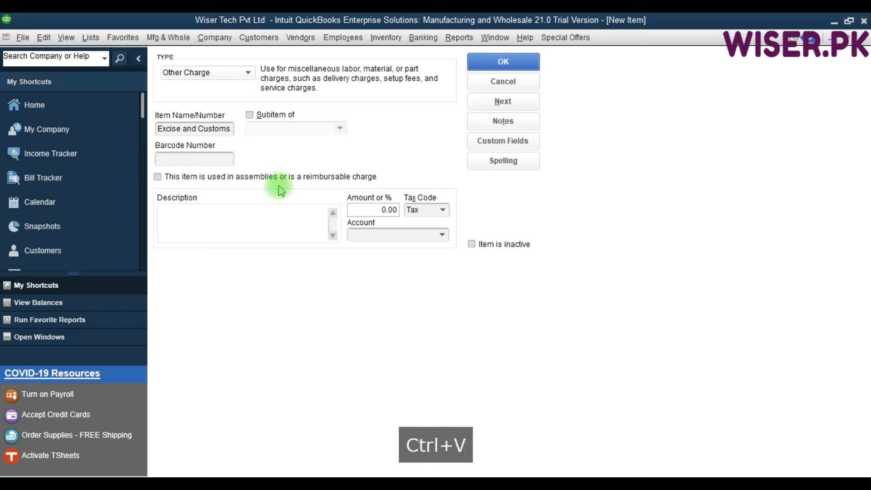
{"action": "key", "text": "ctrl+b"}
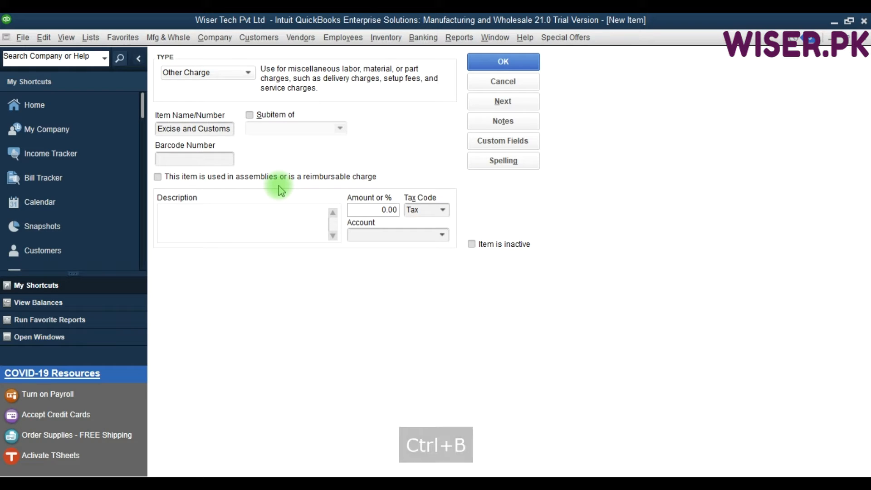
{"action": "key", "text": "ctrl+v"}
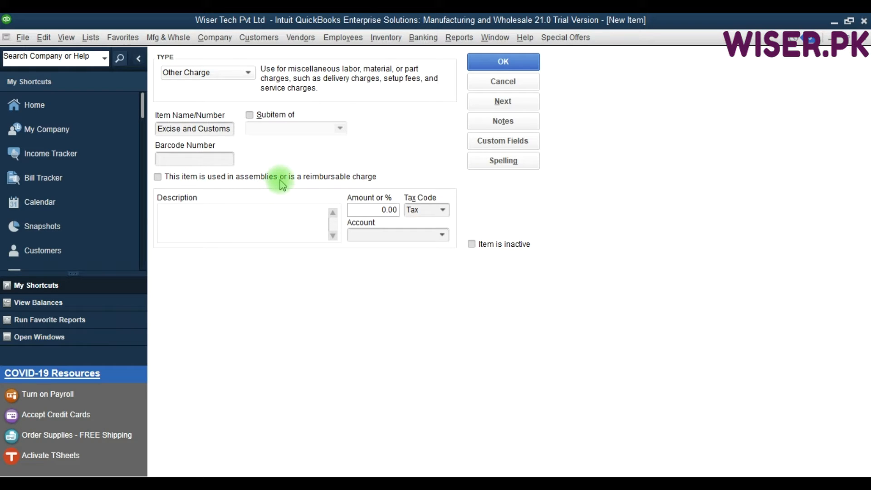
{"action": "left_click", "coordinate": [279, 177]}
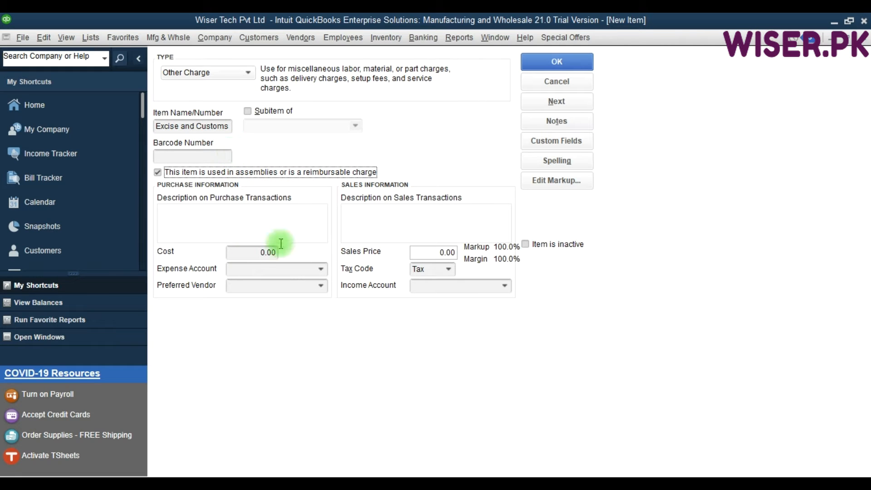
{"action": "left_click", "coordinate": [157, 173]}
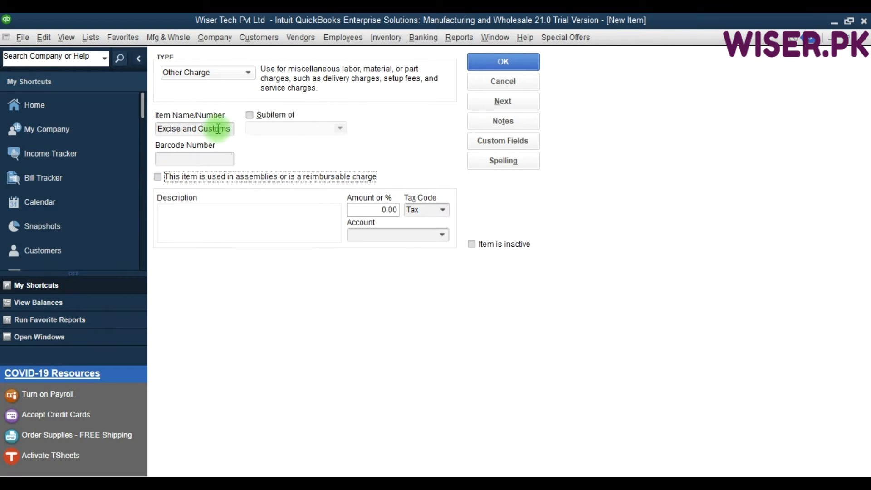
{"action": "double_click", "coordinate": [189, 128]}
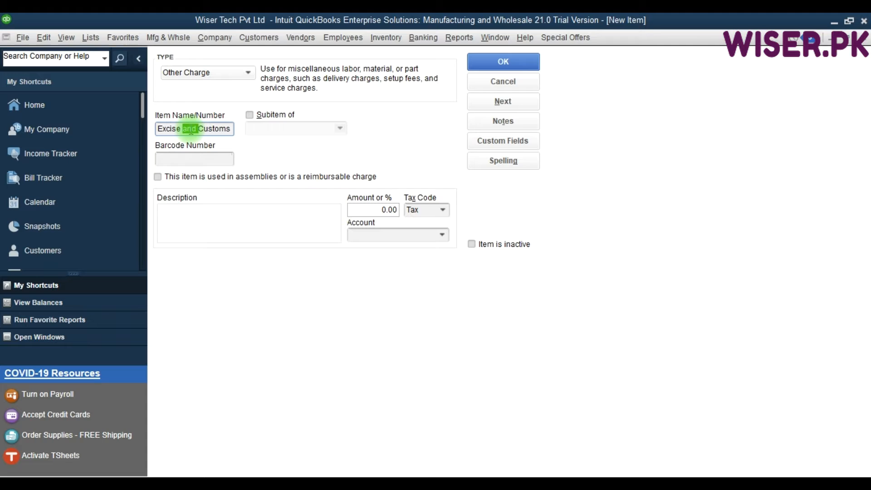
{"action": "key", "text": "Left"}
{"action": "key", "text": "Left"}
{"action": "key", "text": "Left"}
{"action": "key", "text": "Left"}
{"action": "key", "text": "Left"}
{"action": "key", "text": "Left"}
{"action": "key", "text": "Left"}
{"action": "key", "text": "Left"}
{"action": "key", "text": "shift+Right"}
{"action": "key", "text": "shift+Right"}
{"action": "key", "text": "shift+Right"}
{"action": "key", "text": "shift+Right"}
{"action": "key", "text": "shift+Right"}
{"action": "key", "text": "shift+Right"}
{"action": "key", "text": "shift+Right"}
{"action": "key", "text": "shift+Right"}
{"action": "key", "text": "shift+Right"}
{"action": "key", "text": "shift+Right"}
{"action": "key", "text": "shift+Right"}
{"action": "key", "text": "shift+Right"}
{"action": "key", "text": "shift+Right"}
{"action": "key", "text": "shift+Right"}
{"action": "key", "text": "shift+Right"}
{"action": "key", "text": "shift+Right"}
{"action": "key", "text": "shift+Right"}
{"action": "key", "text": "shift+Right"}
{"action": "key", "text": "ctrl+c"}
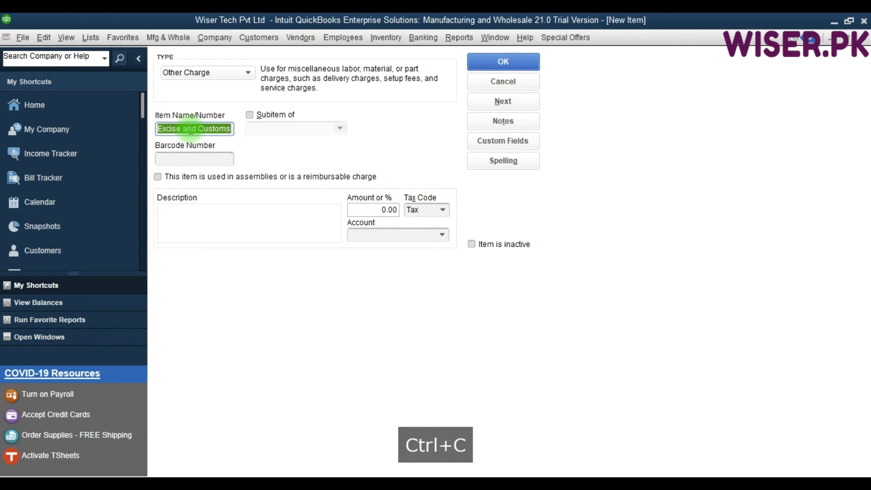
{"action": "key", "text": "Tab"}
{"action": "key", "text": "Tab"}
{"action": "key", "text": "Tab"}
{"action": "key", "text": "ctrl+v"}
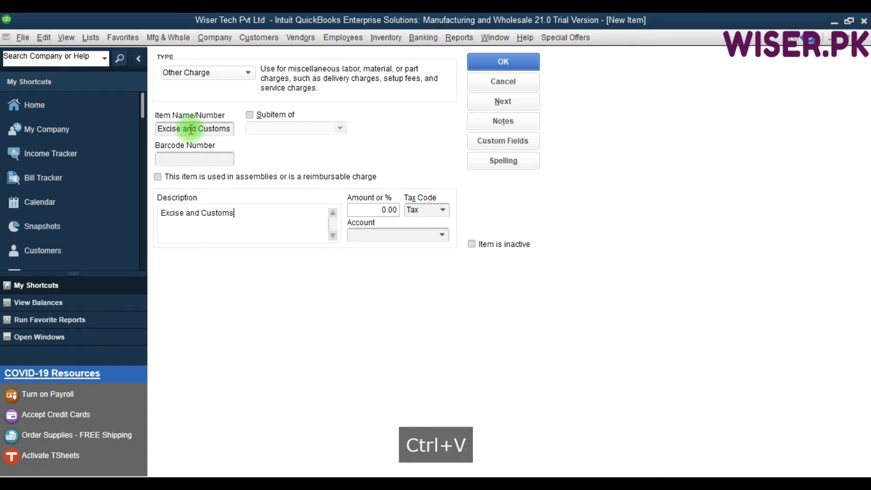
- Post the Excise and Customs charge to the Landed Cost account and save it
{"action": "key", "text": "Tab"}
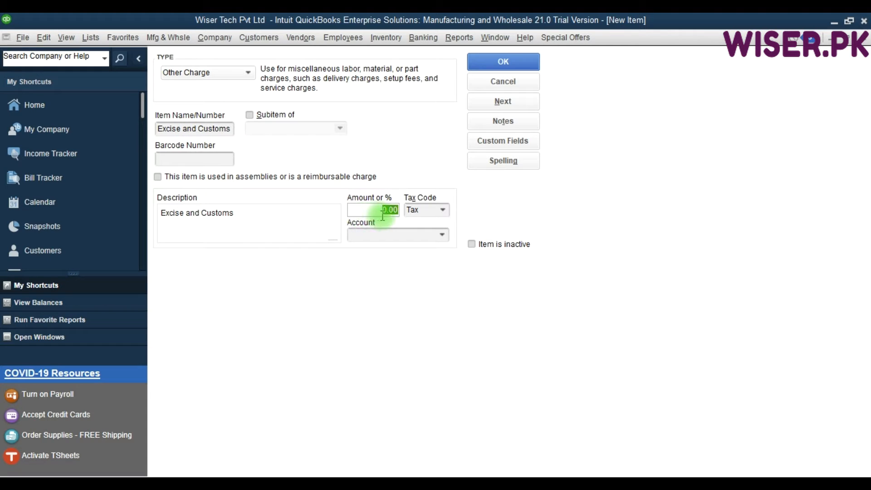
{"action": "left_click", "coordinate": [422, 235]}
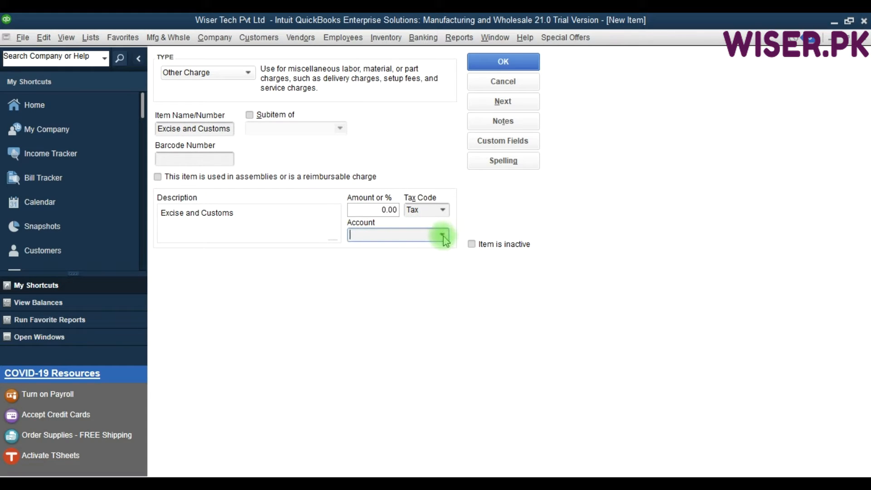
{"action": "left_click", "coordinate": [443, 235]}
{"action": "type", "text": "Landed Cost"}
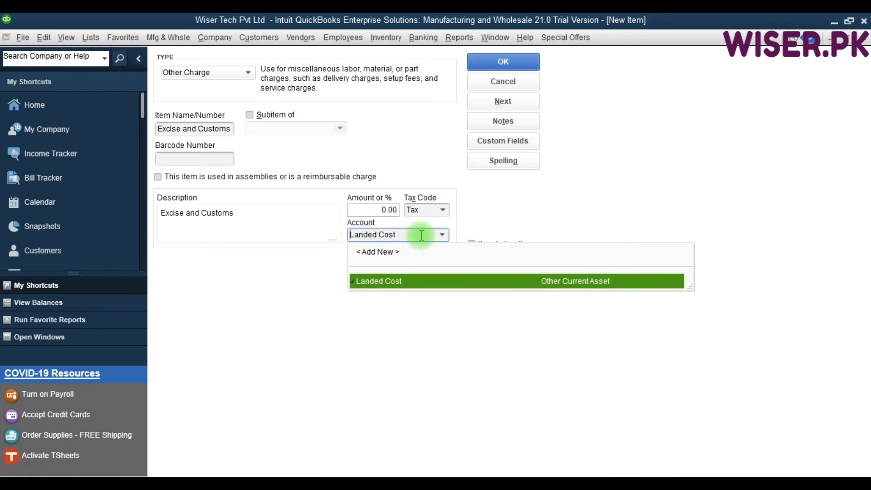
{"action": "left_click", "coordinate": [376, 282]}
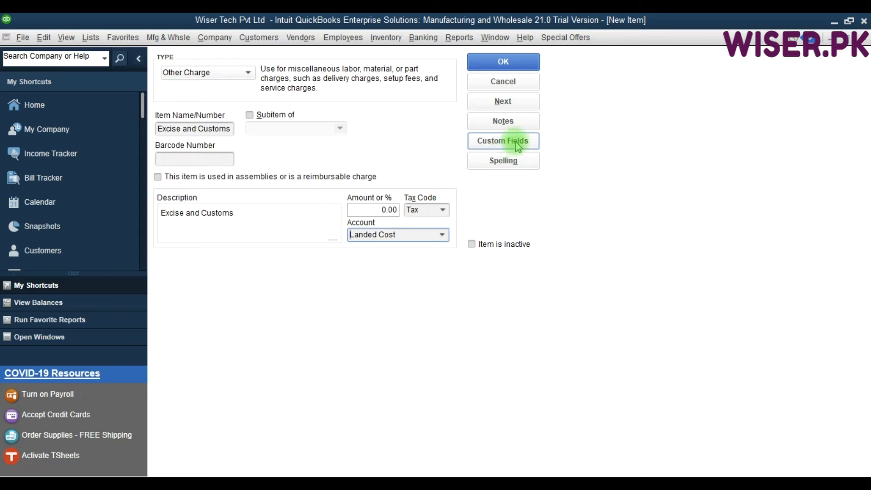
{"action": "left_click", "coordinate": [504, 63]}
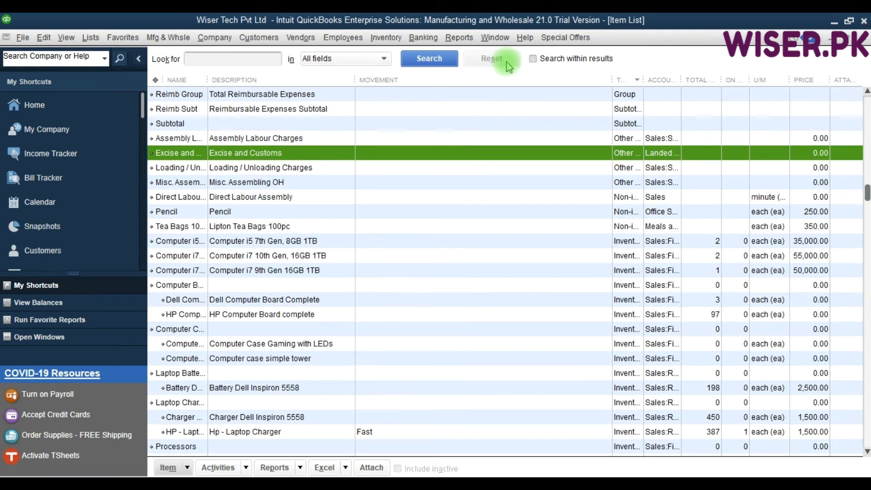
- Add Other Charge item 'Purchase Shipping Charges' with matching description, posting to Landed Cost
{"action": "key", "text": "ctrl+n"}
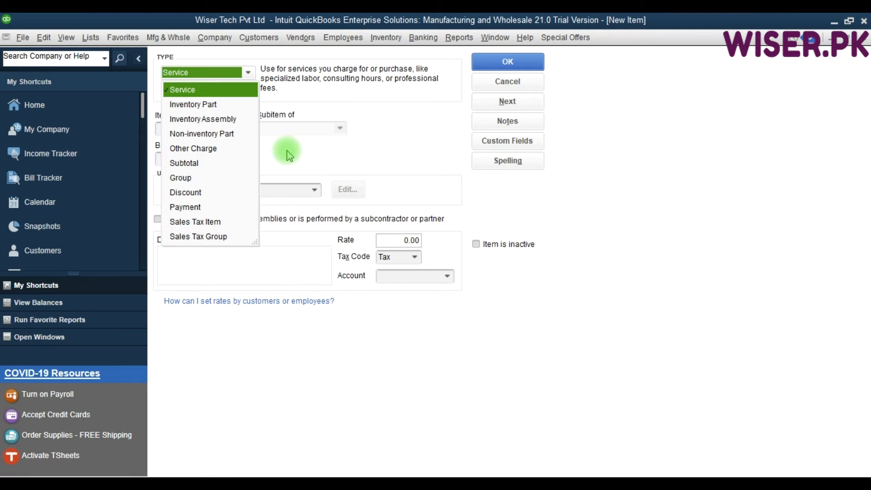
{"action": "left_click", "coordinate": [202, 148]}
{"action": "left_click", "coordinate": [185, 129]}
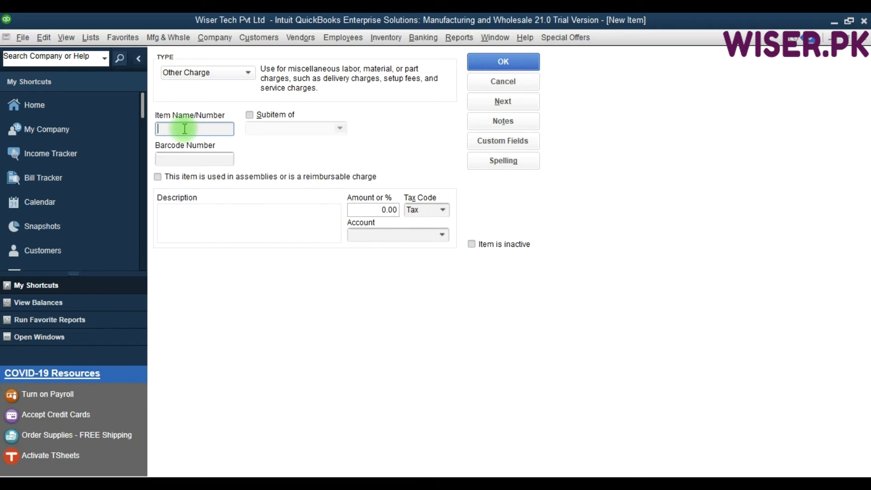
{"action": "type", "text": "Purchaes S"}
{"action": "key", "text": "BackSpace"}
{"action": "key", "text": "BackSpace"}
{"action": "type", "text": "Shipping Charges"}
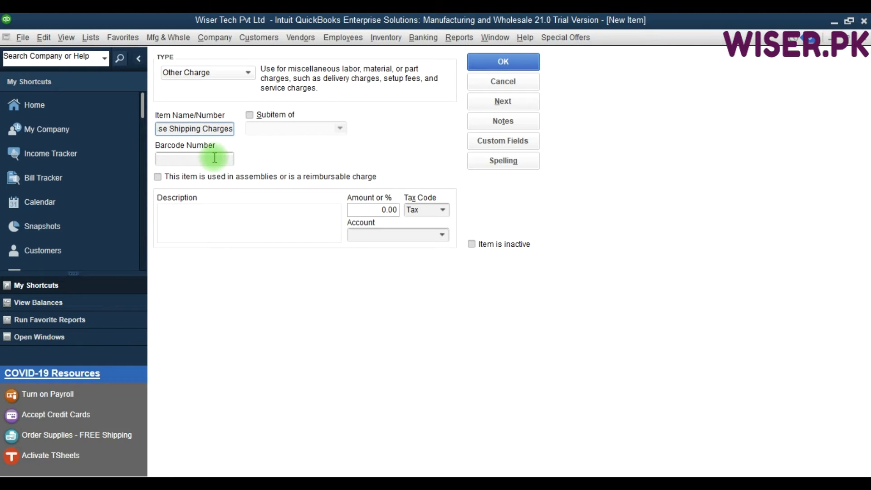
{"action": "key", "text": "shift+Left"}
{"action": "key", "text": "shift+Left"}
{"action": "key", "text": "shift+Left"}
{"action": "key", "text": "shift+Left"}
{"action": "key", "text": "shift+Left"}
{"action": "key", "text": "shift+Left"}
{"action": "key", "text": "shift+Left"}
{"action": "key", "text": "shift+Left"}
{"action": "key", "text": "shift+Left"}
{"action": "key", "text": "shift+Left"}
{"action": "key", "text": "shift+Left"}
{"action": "key", "text": "shift+Left"}
{"action": "key", "text": "shift+Left"}
{"action": "key", "text": "shift+Left"}
{"action": "key", "text": "shift+Left"}
{"action": "key", "text": "shift+Left"}
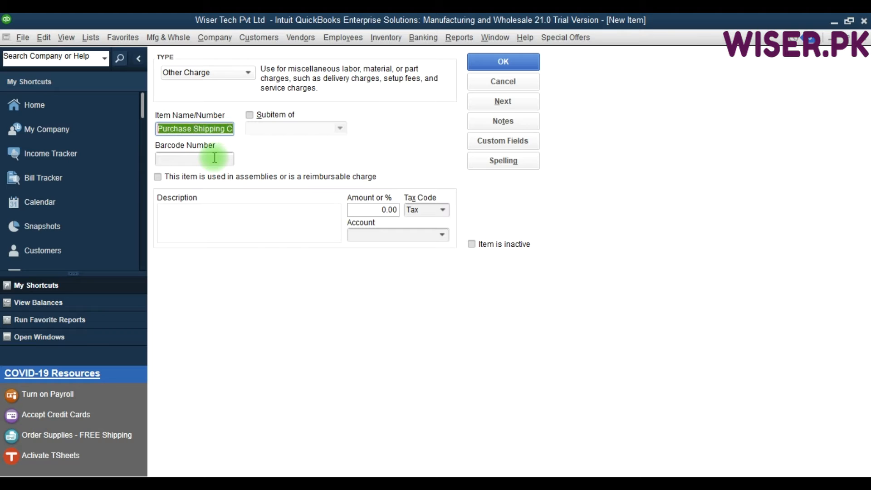
{"action": "key", "text": "ctrl+c"}
{"action": "key", "text": "Tab"}
{"action": "key", "text": "Tab"}
{"action": "key", "text": "Tab"}
{"action": "key", "text": "ctrl+v"}
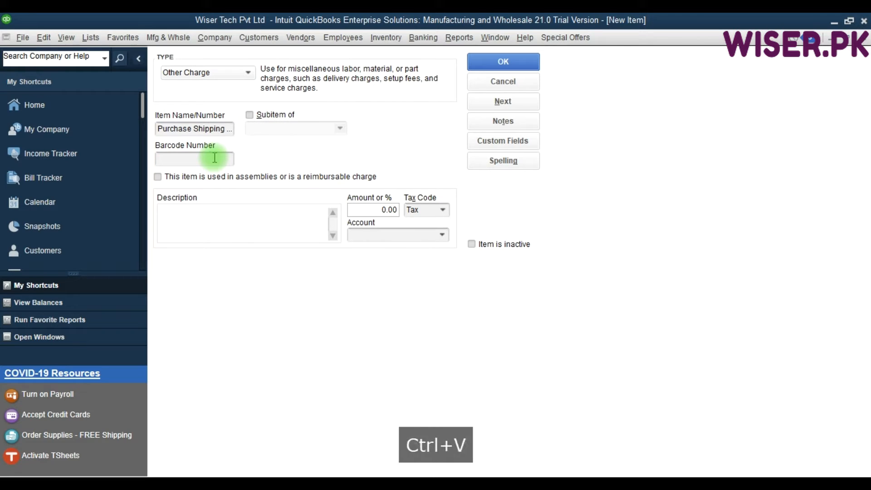
{"action": "key", "text": "Tab"}
{"action": "left_click", "coordinate": [443, 235]}
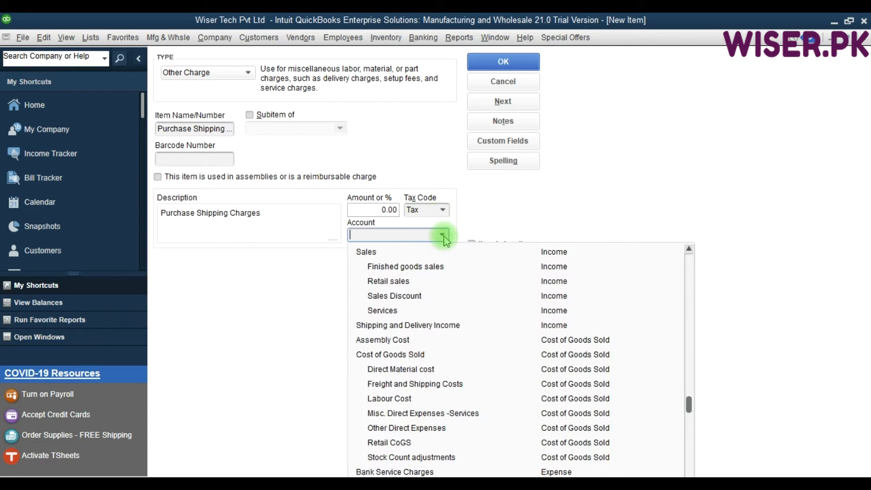
{"action": "type", "text": "Landed Cost"}
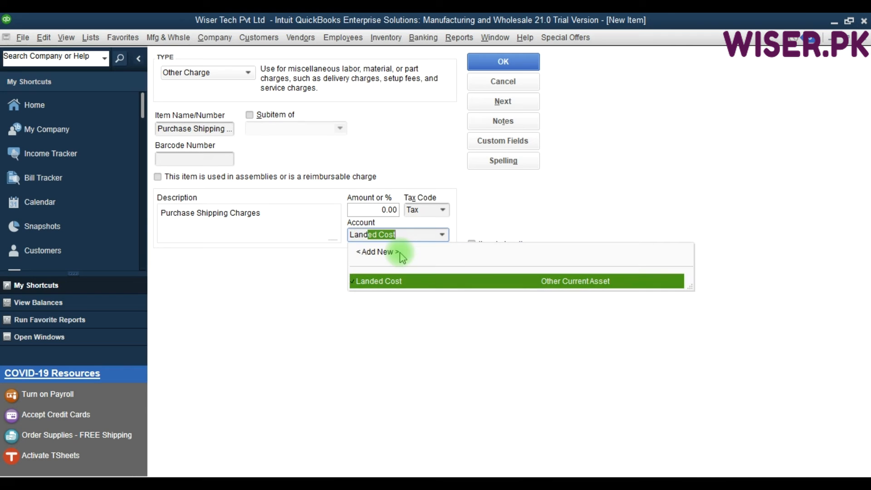
{"action": "key", "text": "Tab"}
{"action": "left_click", "coordinate": [503, 102]}
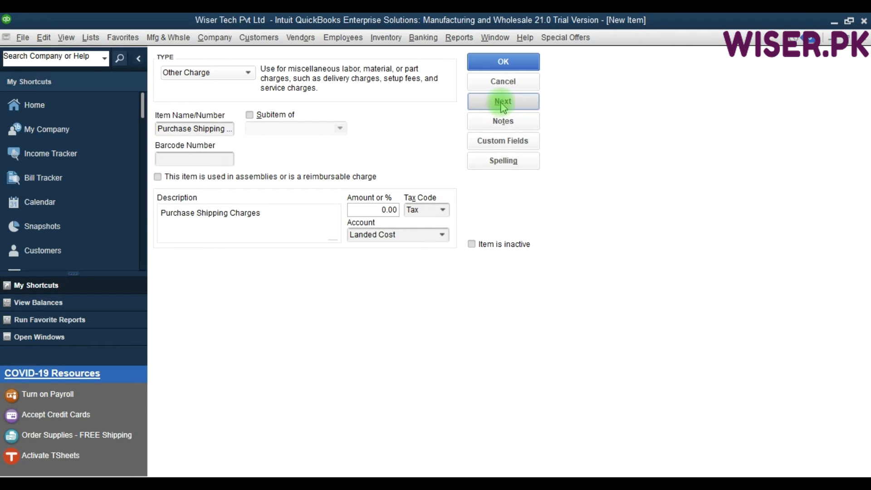
- Add 'Purchase Insurance' with matching description on Landed Cost and save it
{"action": "left_click", "coordinate": [183, 128]}
{"action": "type", "text": "P"}
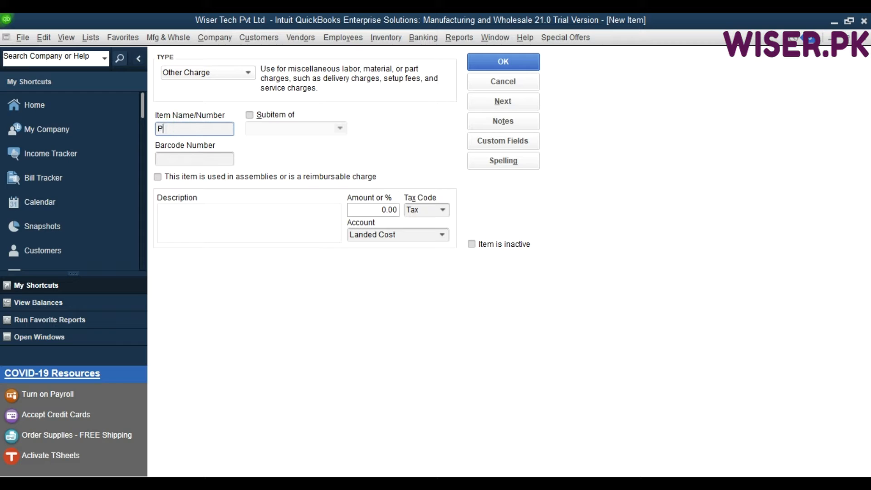
{"action": "type", "text": "urchase Insu"}
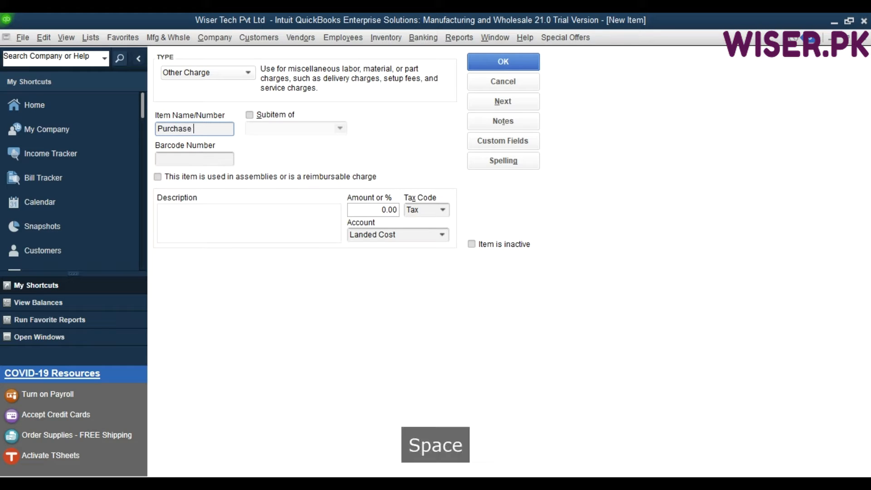
{"action": "key", "text": "shift+Home"}
{"action": "key", "text": "ctrl+c"}
{"action": "key", "text": "Tab"}
{"action": "key", "text": "Tab"}
{"action": "key", "text": "Tab"}
{"action": "key", "text": "Tab"}
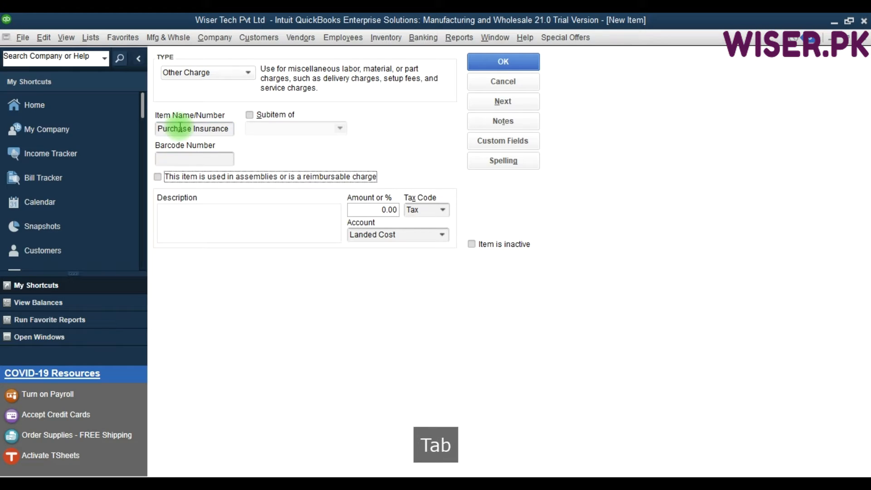
{"action": "key", "text": "ctrl+v"}
{"action": "key", "text": "Tab"}
{"action": "key", "text": "Tab"}
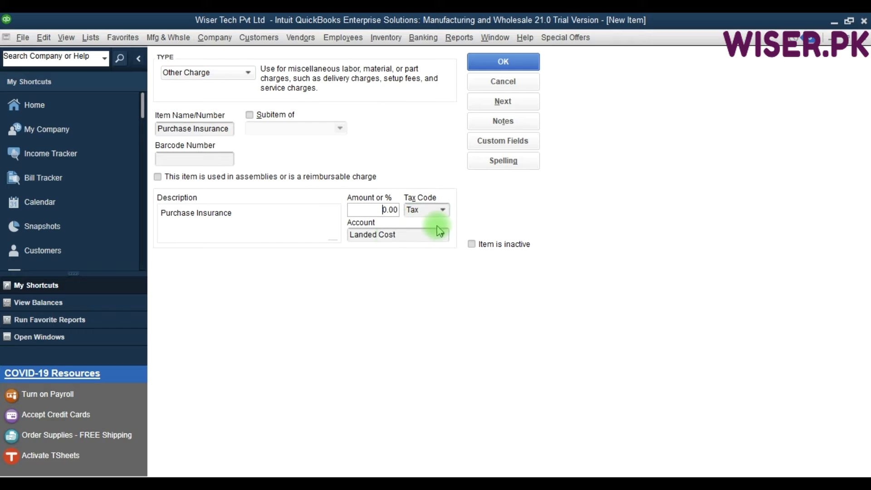
{"action": "left_click", "coordinate": [442, 235]}
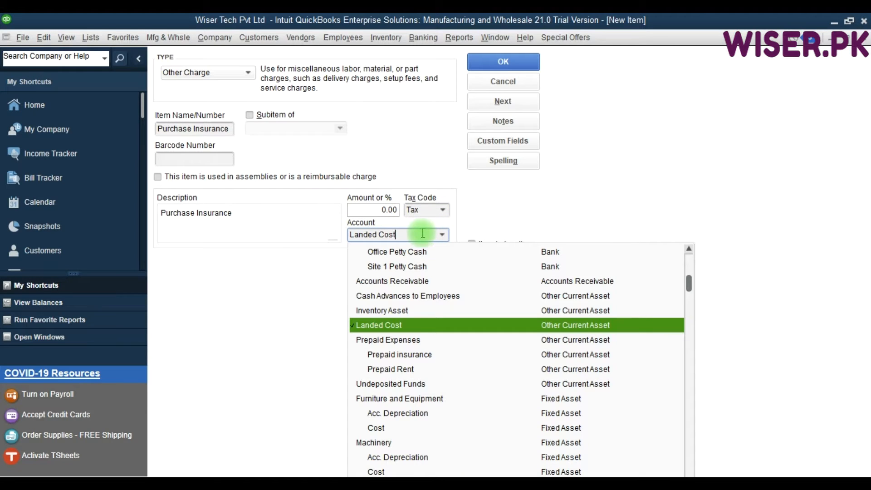
{"action": "left_click", "coordinate": [433, 114]}
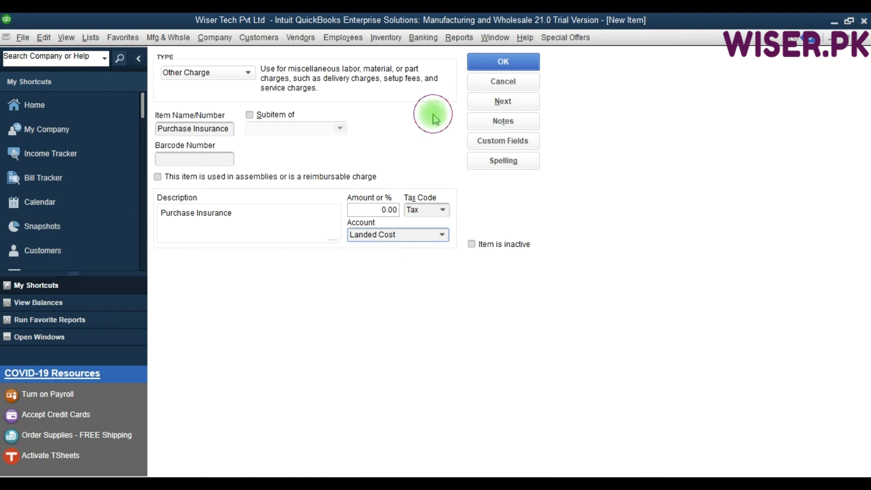
{"action": "left_click", "coordinate": [503, 62]}
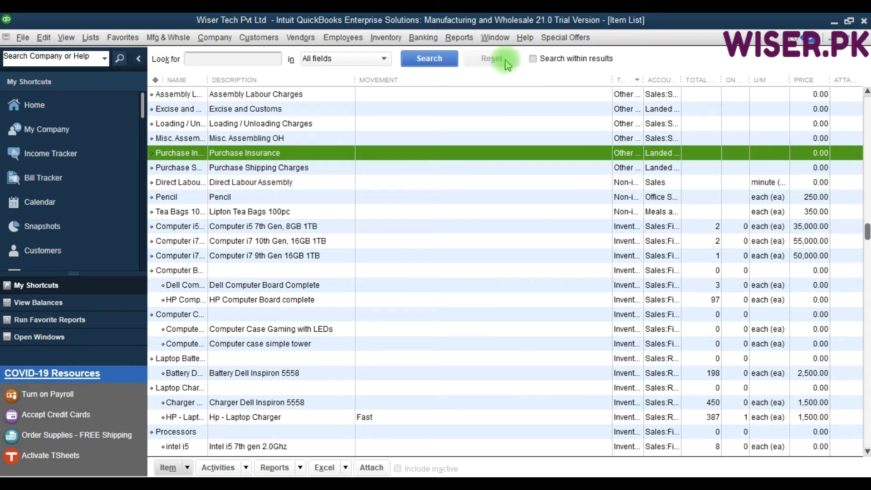
- From Items & Inventory company preferences, open Advanced Inventory's landed cost account management
{"action": "left_click", "coordinate": [387, 38]}
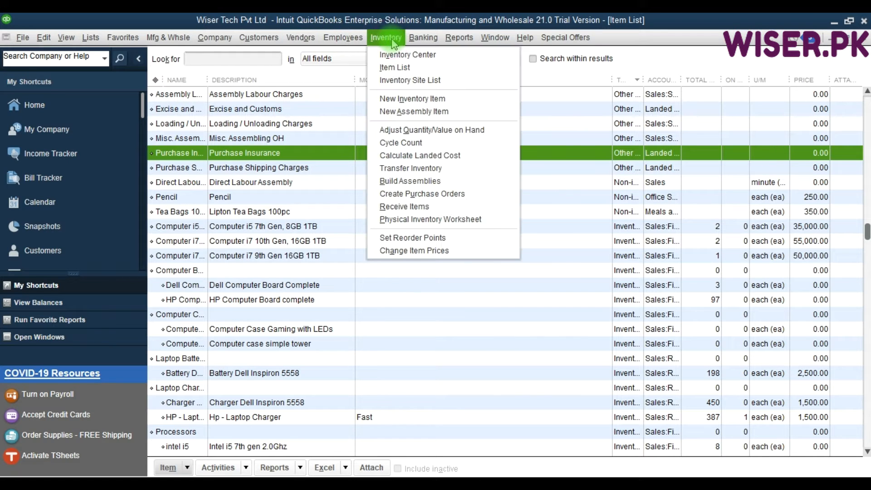
{"action": "left_click", "coordinate": [392, 38]}
{"action": "left_click", "coordinate": [45, 38]}
{"action": "left_click", "coordinate": [46, 39]}
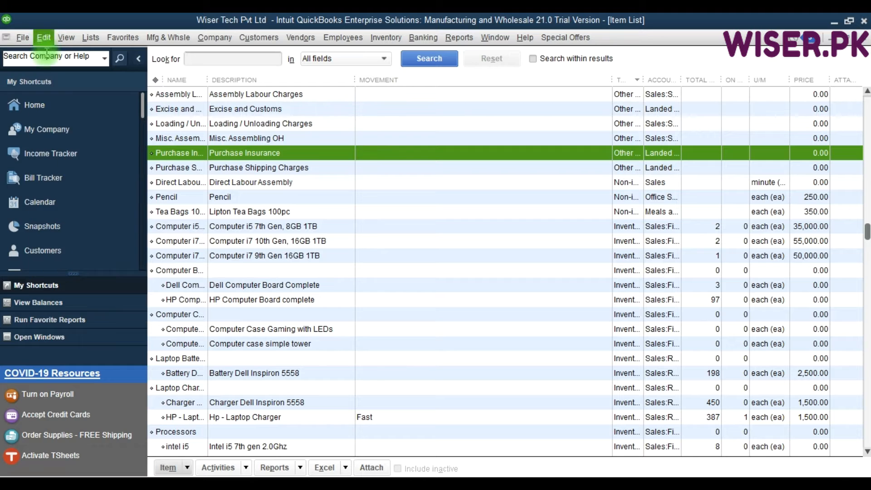
{"action": "left_click", "coordinate": [44, 38]}
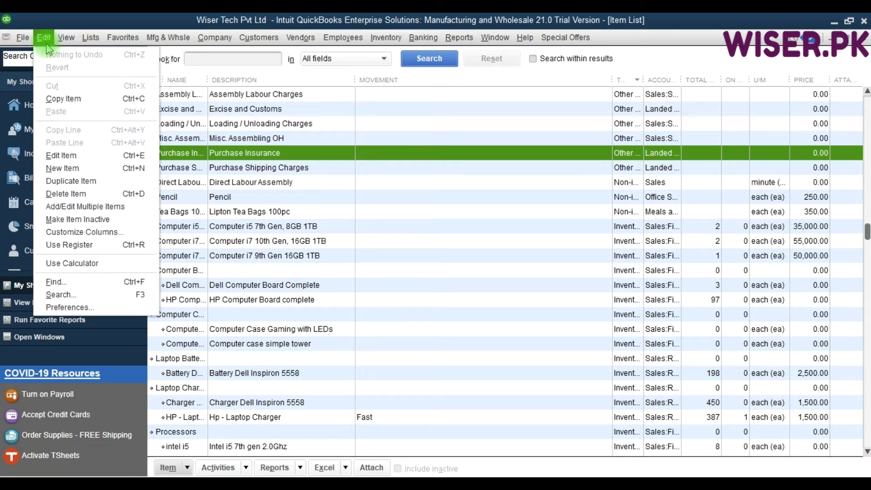
{"action": "left_click", "coordinate": [69, 307]}
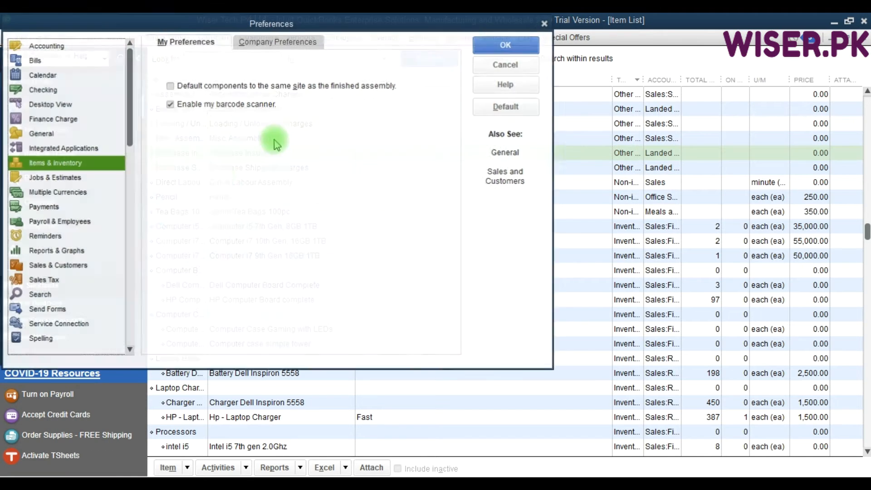
{"action": "left_click", "coordinate": [286, 42]}
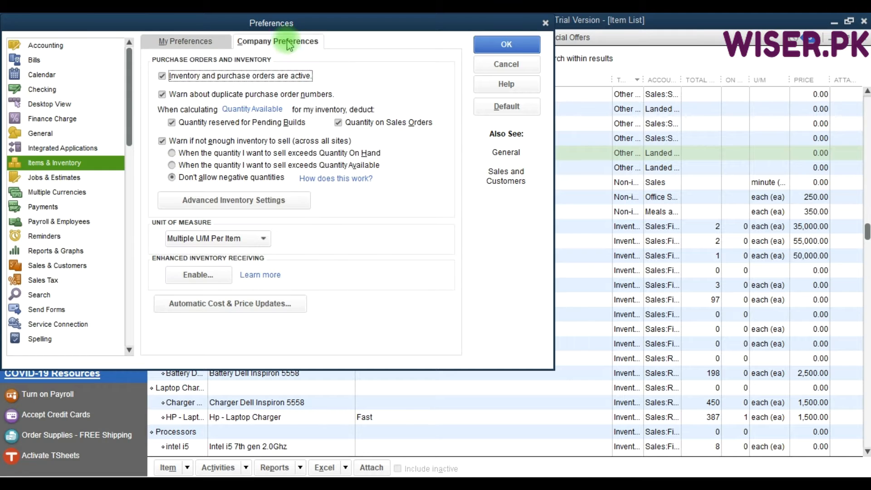
{"action": "left_click", "coordinate": [230, 206]}
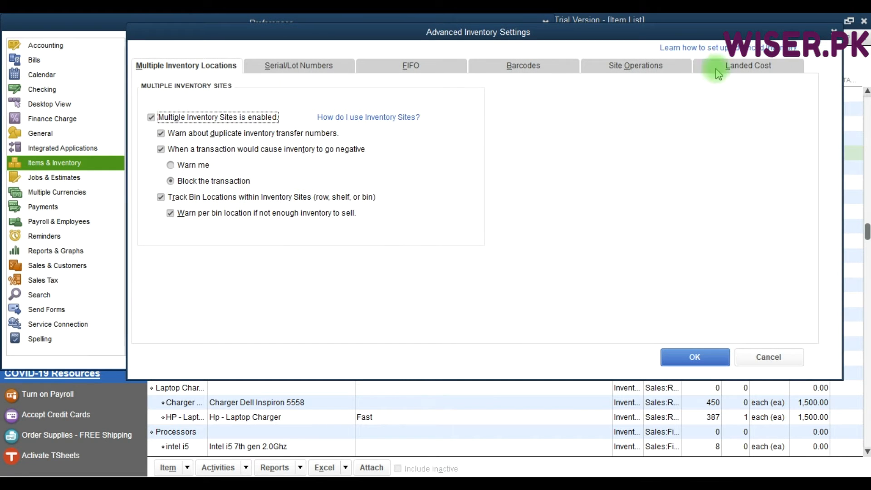
{"action": "left_click", "coordinate": [722, 66]}
{"action": "left_click", "coordinate": [262, 192]}
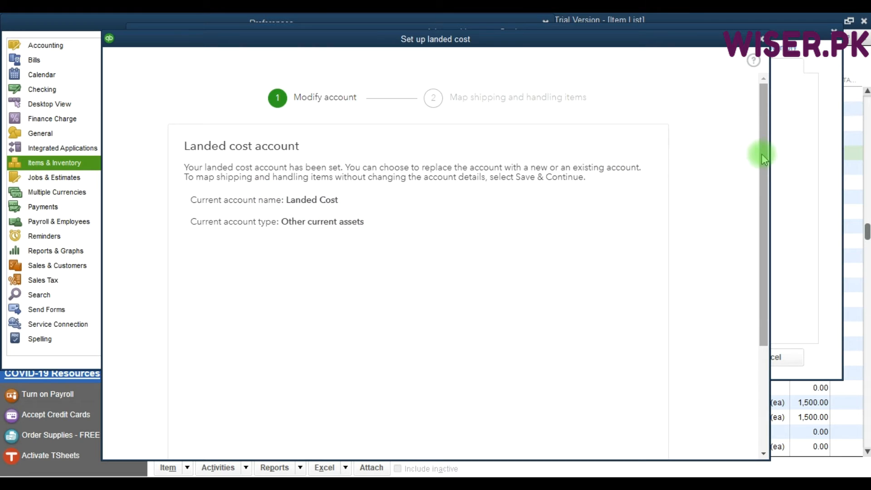
- Keep Landed Cost as the account and review the mapped shipping and handling items
{"action": "left_click_drag", "start_coordinate": [762, 154], "coordinate": [772, 281]}
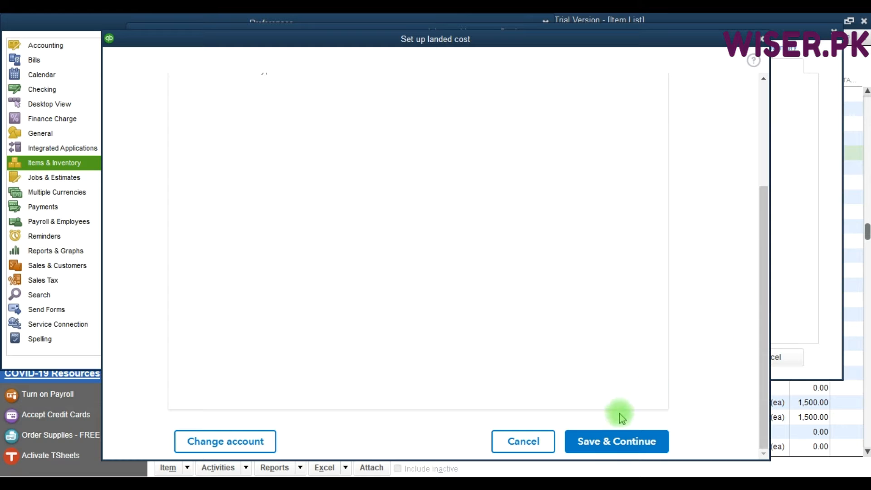
{"action": "left_click", "coordinate": [591, 450]}
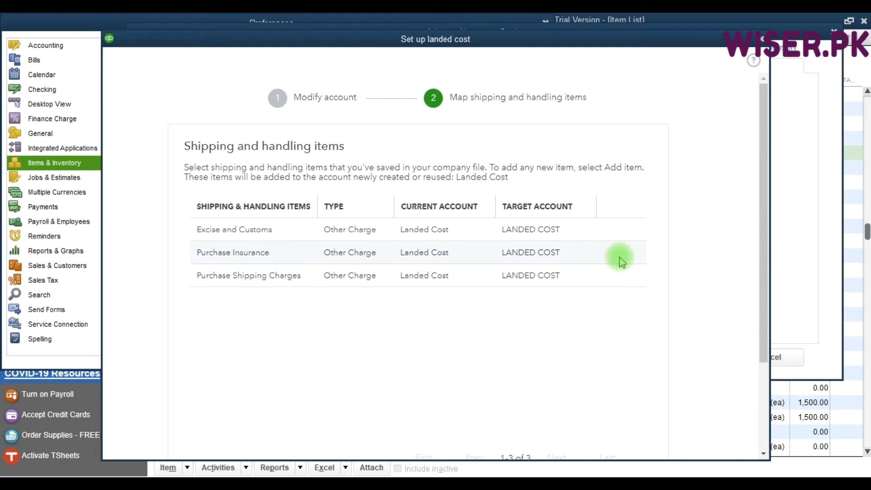
{"action": "left_click_drag", "start_coordinate": [761, 254], "coordinate": [765, 277]}
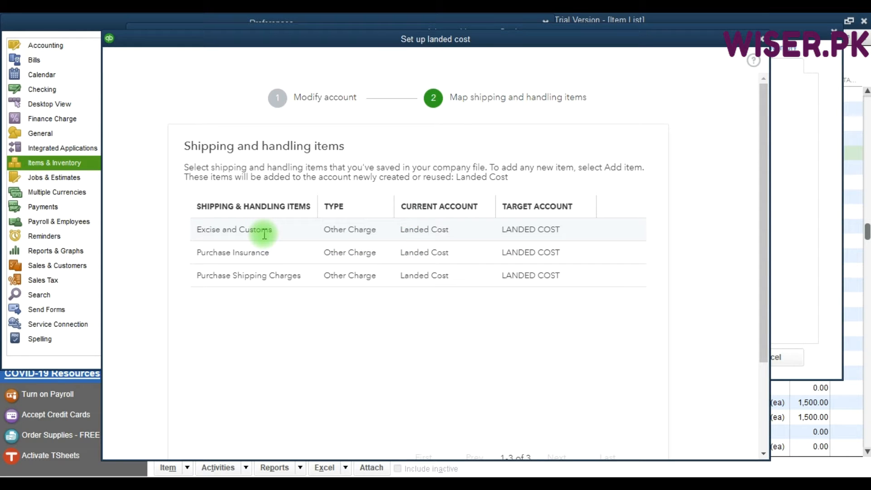
{"action": "scroll", "coordinate": [550, 292], "scroll_direction": "down", "scroll_amount": 2}
{"action": "key", "text": "F9"}
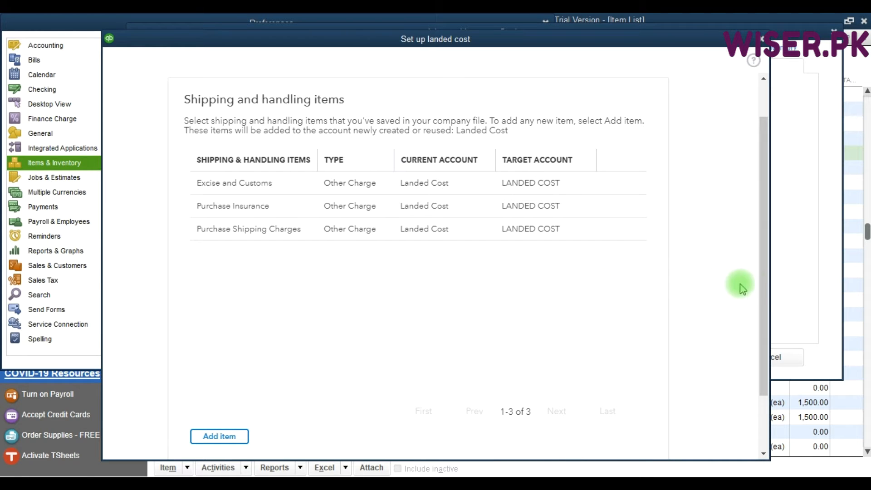
{"action": "left_click_drag", "start_coordinate": [764, 292], "coordinate": [768, 382]}
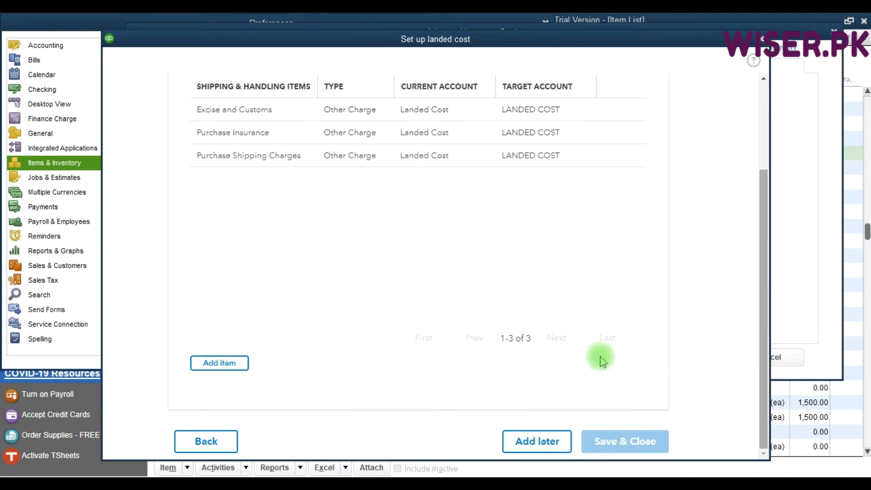
- Skip adding another item row, complete the landed cost setup, and close Advanced Inventory Settings
{"action": "left_click", "coordinate": [220, 363]}
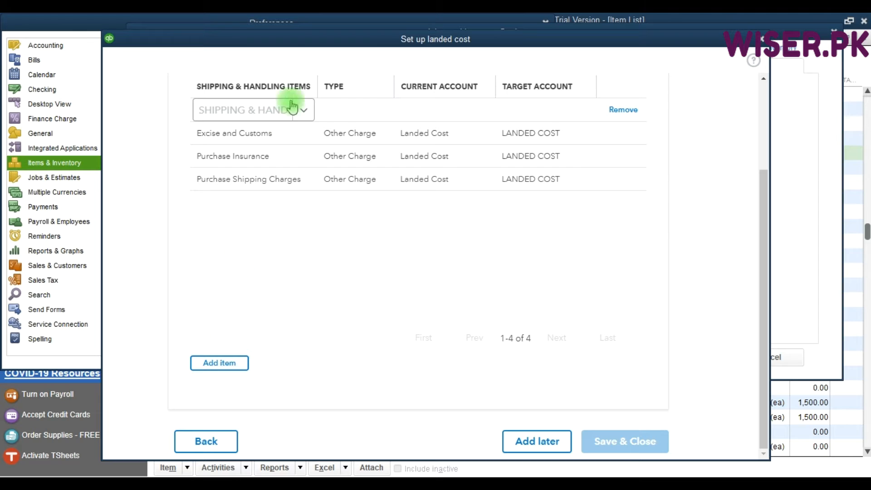
{"action": "left_click", "coordinate": [307, 112]}
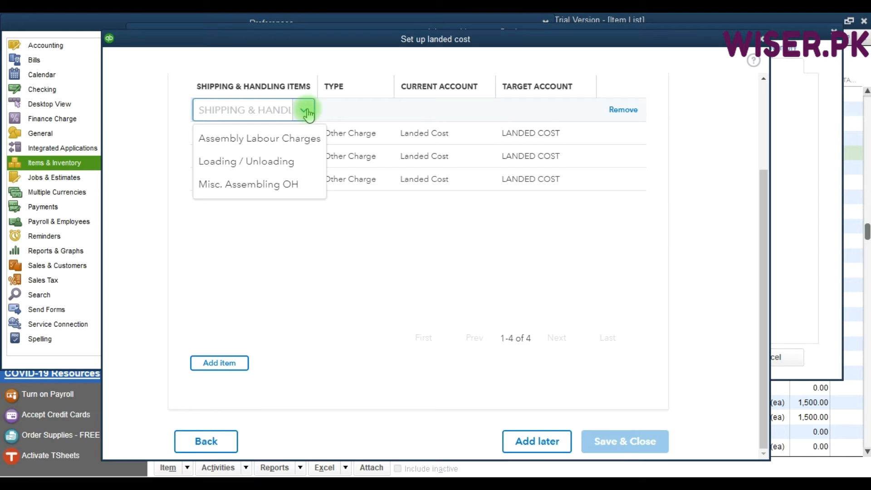
{"action": "left_click", "coordinate": [307, 113]}
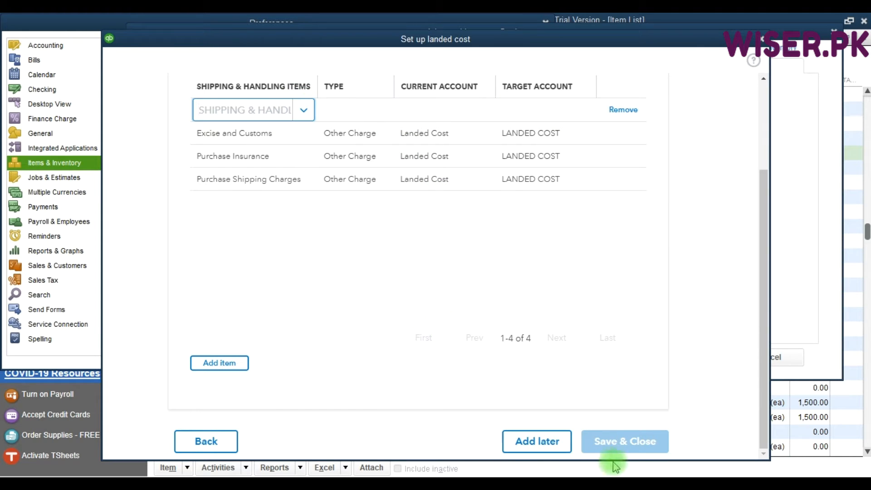
{"action": "left_click", "coordinate": [637, 447]}
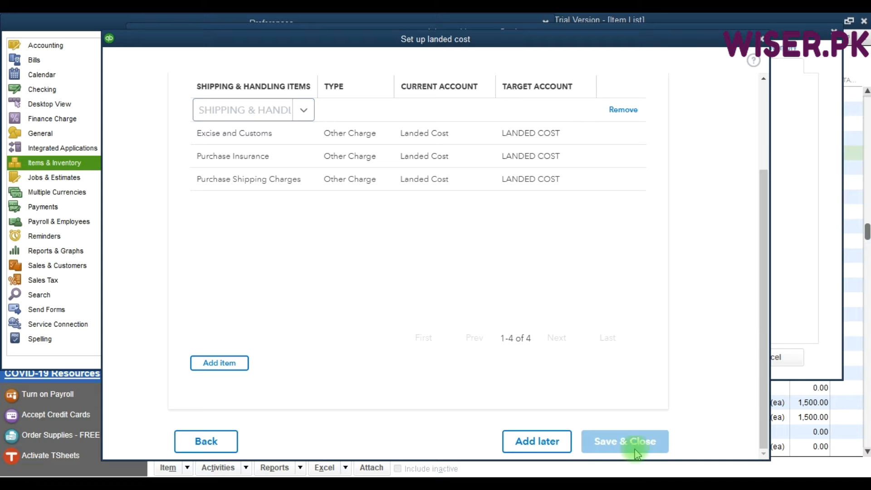
{"action": "left_click", "coordinate": [530, 447]}
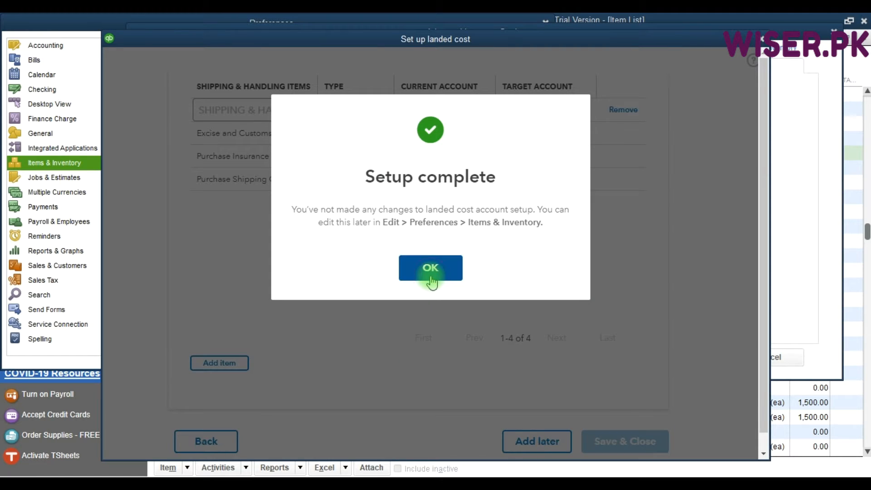
{"action": "left_click", "coordinate": [431, 269]}
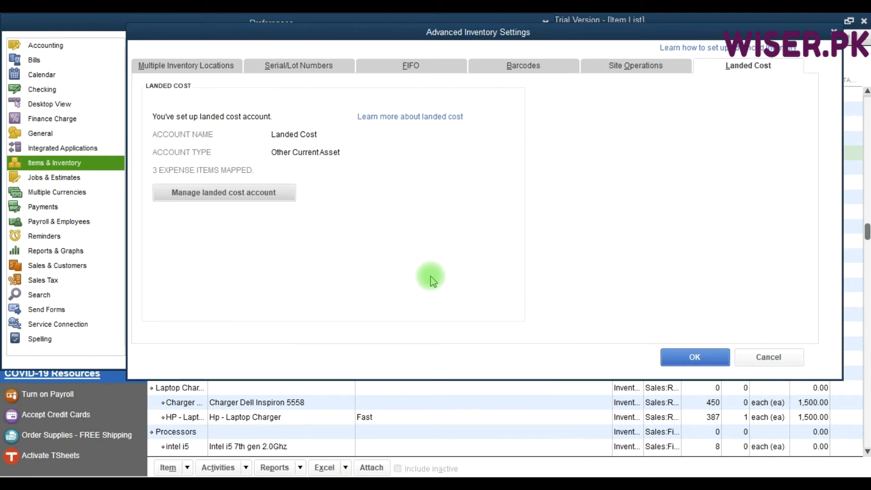
{"action": "left_click", "coordinate": [686, 358]}
- Close Preferences and start a bill from Gigabytes Pvt. Ltd dated 05/07/2020 with a reference number
{"action": "left_click", "coordinate": [501, 43]}
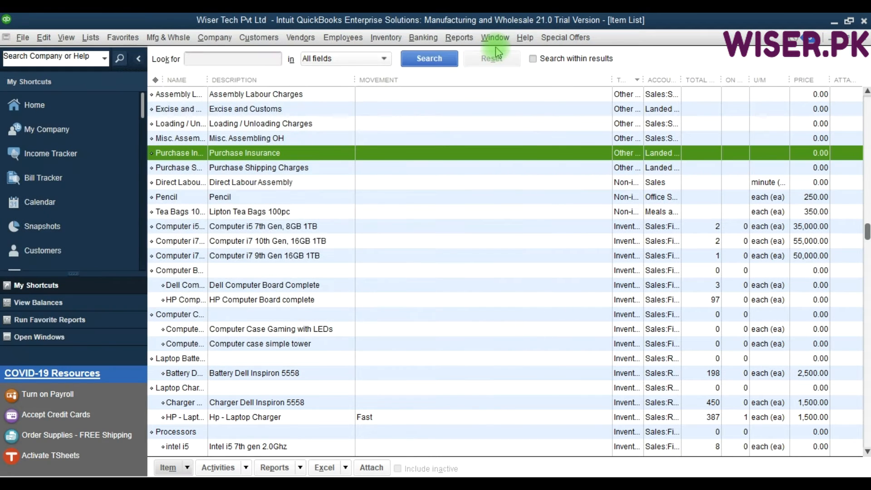
{"action": "key", "text": "F9"}
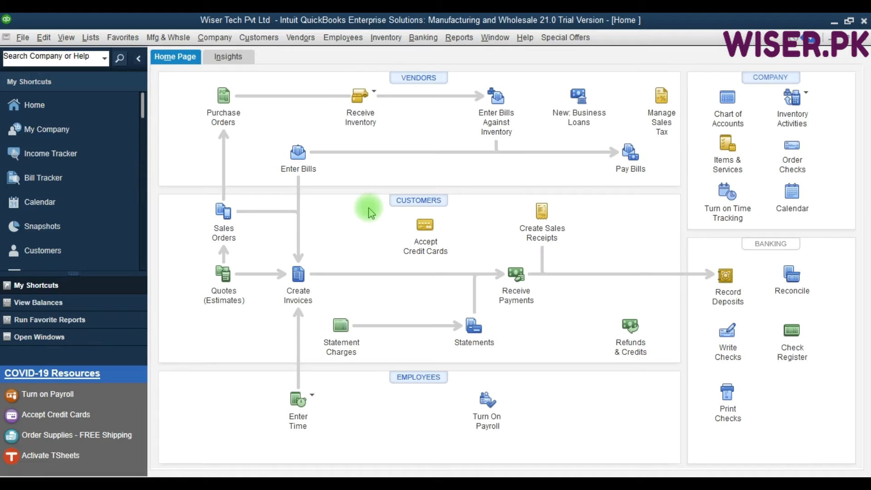
{"action": "left_click", "coordinate": [297, 154]}
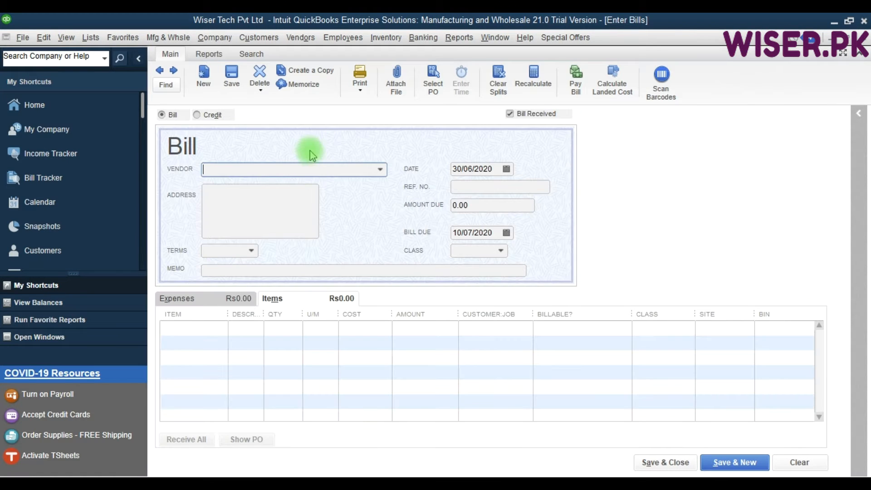
{"action": "type", "text": "Gigabytes Pvt Ltd"}
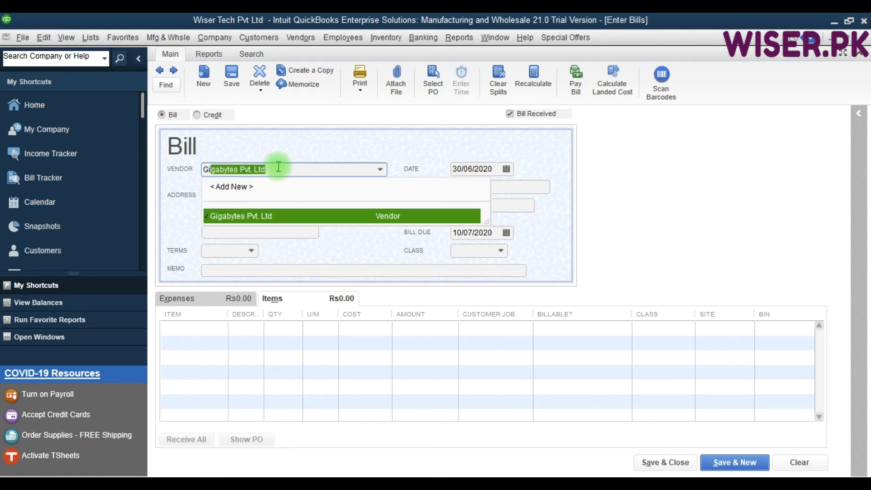
{"action": "key", "text": "Tab"}
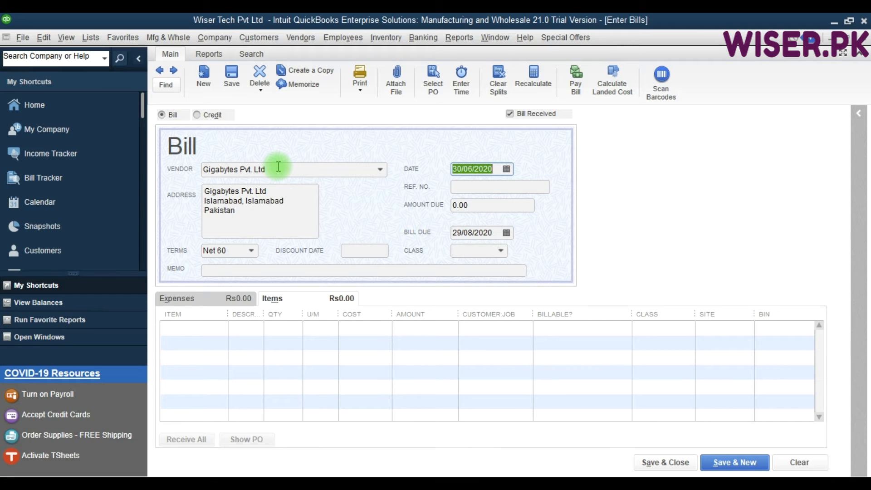
{"action": "type", "text": "050720"}
{"action": "key", "text": "Tab"}
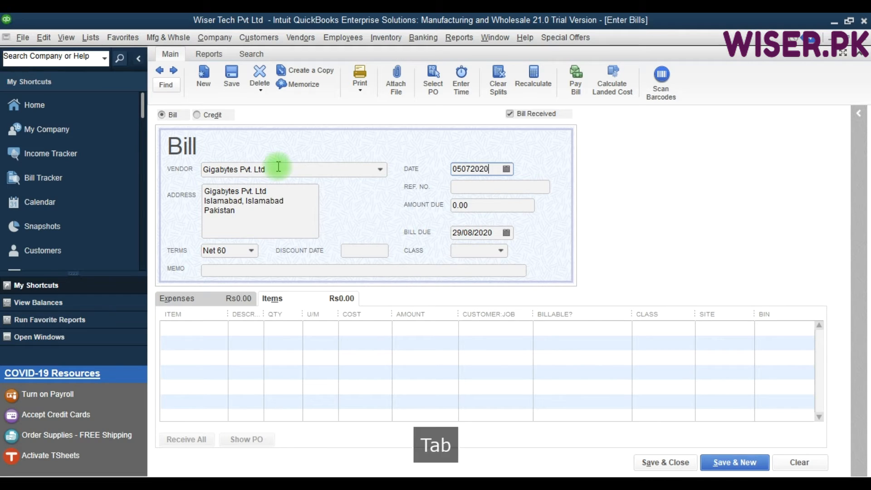
{"action": "type", "text": "557894"}
{"action": "key", "text": "Tab"}
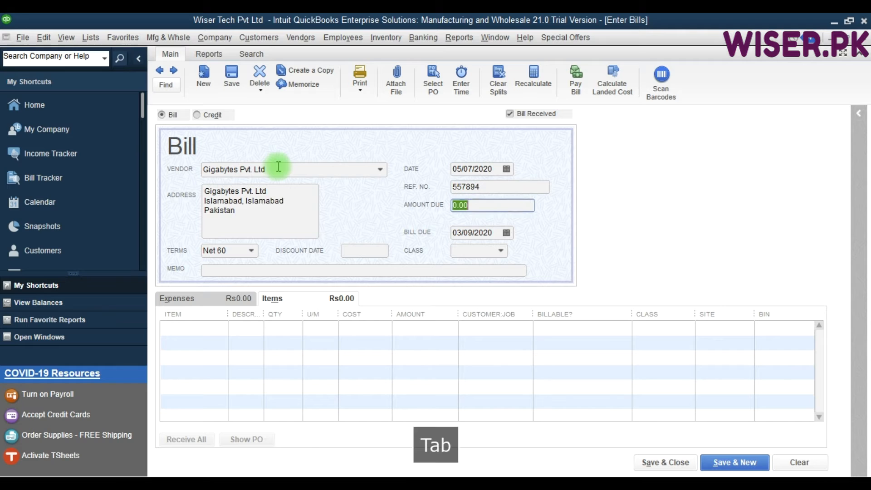
{"action": "key", "text": "Tab"}
{"action": "key", "text": "Tab"}
{"action": "key", "text": "Tab"}
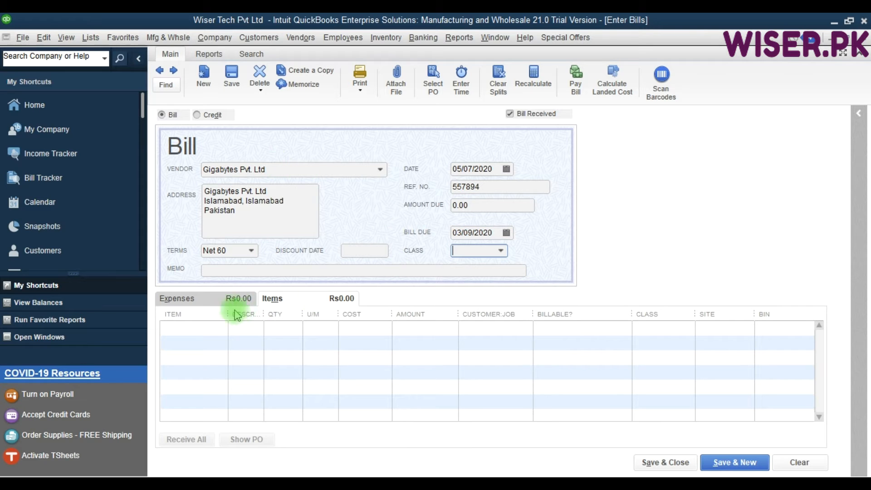
- Add a line for 400 pce Lenovo - Laptop Charger, converting to 4,000 ea at 1,200.00
{"action": "left_click", "coordinate": [208, 328]}
{"action": "type", "text": "len"}
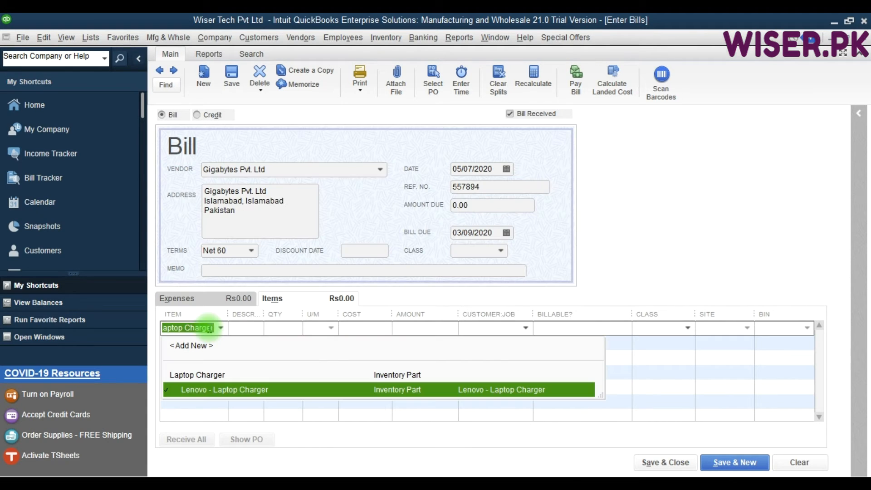
{"action": "key", "text": "Tab"}
{"action": "key", "text": "Tab"}
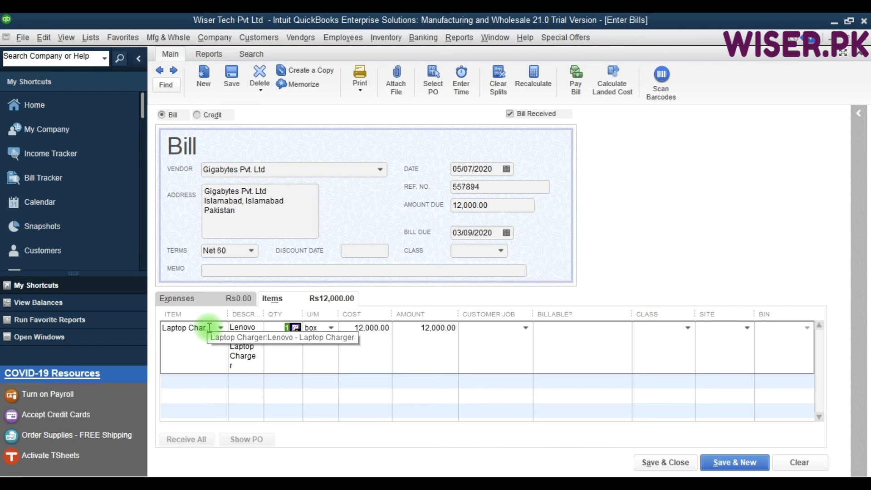
{"action": "type", "text": "10"}
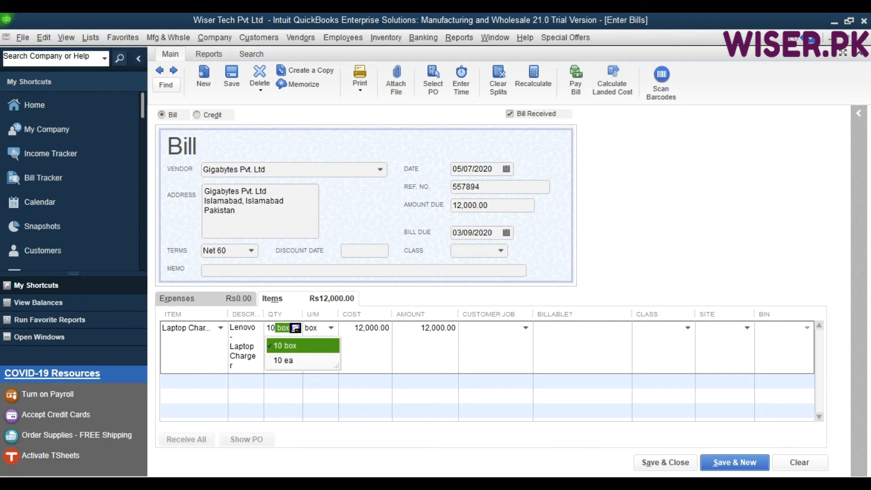
{"action": "key", "text": "BackSpace"}
{"action": "key", "text": "BackSpace"}
{"action": "key", "text": "BackSpace"}
{"action": "type", "text": "400"}
{"action": "key", "text": "Tab"}
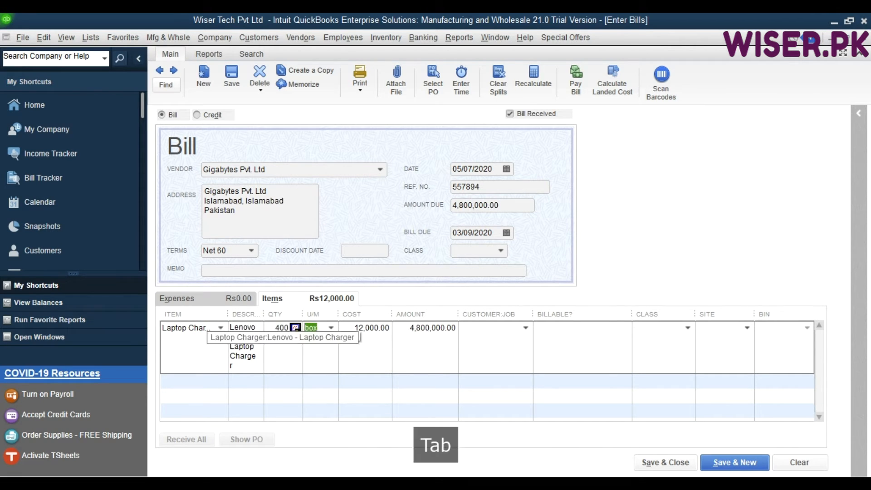
{"action": "type", "text": "pc"}
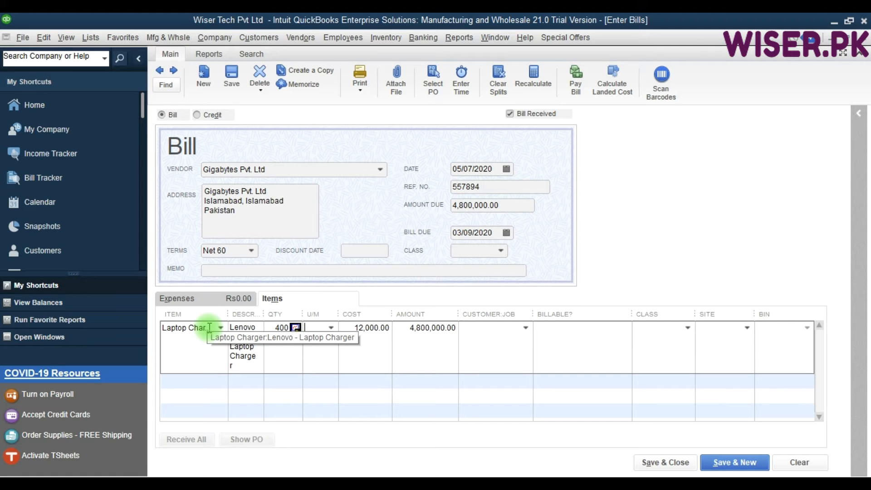
{"action": "type", "text": "ea"}
{"action": "key", "text": "Down"}
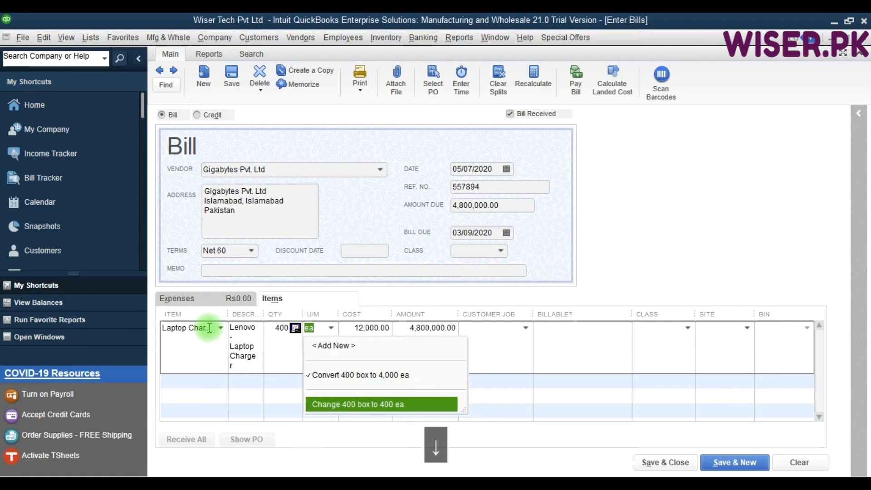
{"action": "key", "text": "Tab"}
{"action": "key", "text": "Tab"}
{"action": "key", "text": "Tab"}
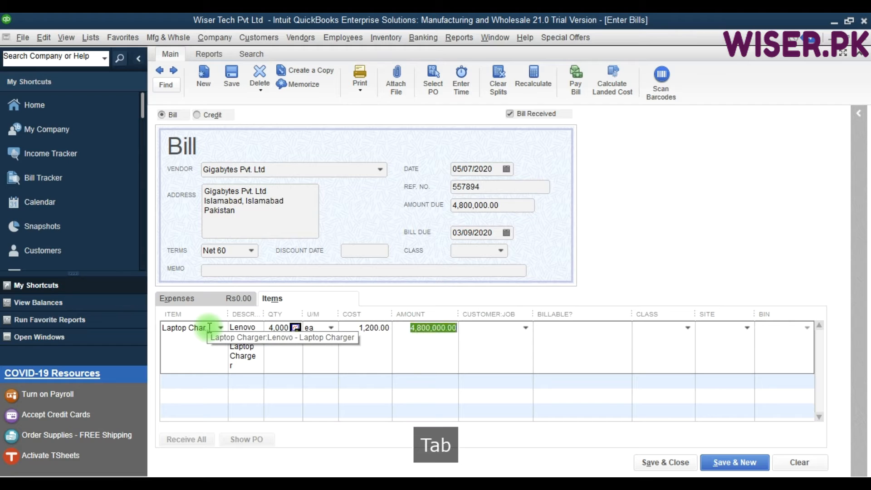
- Add a second line for 500 ea Acer - Laptop Charger
{"action": "left_click", "coordinate": [185, 385]}
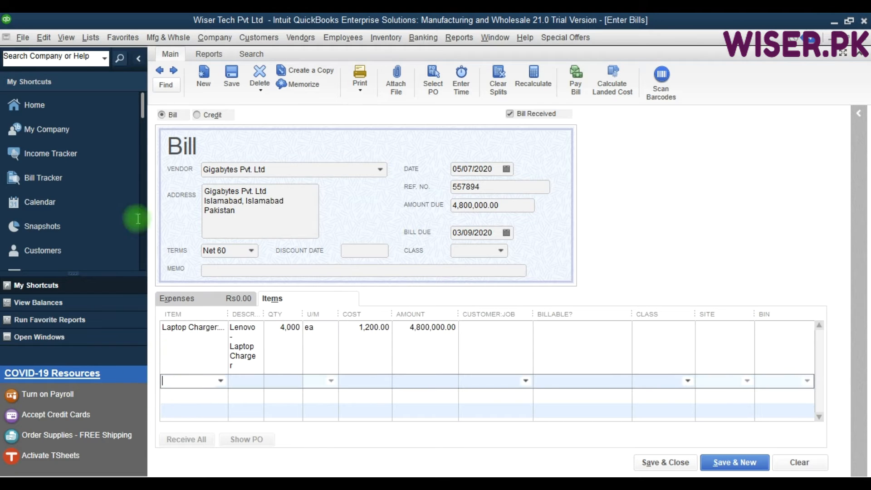
{"action": "left_click", "coordinate": [138, 58]}
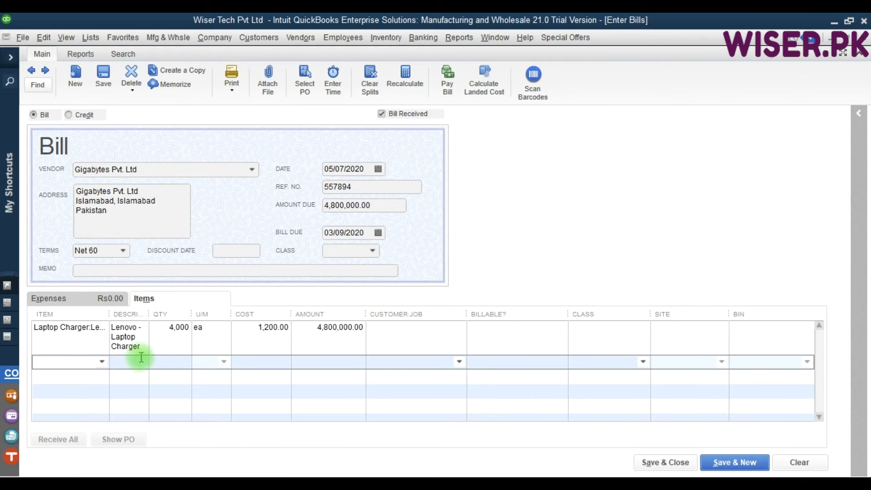
{"action": "type", "text": "acer"}
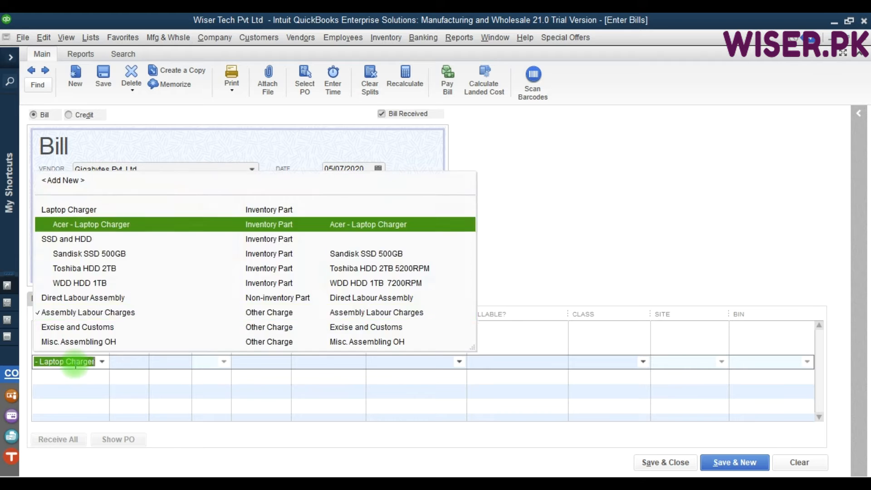
{"action": "key", "text": "Tab"}
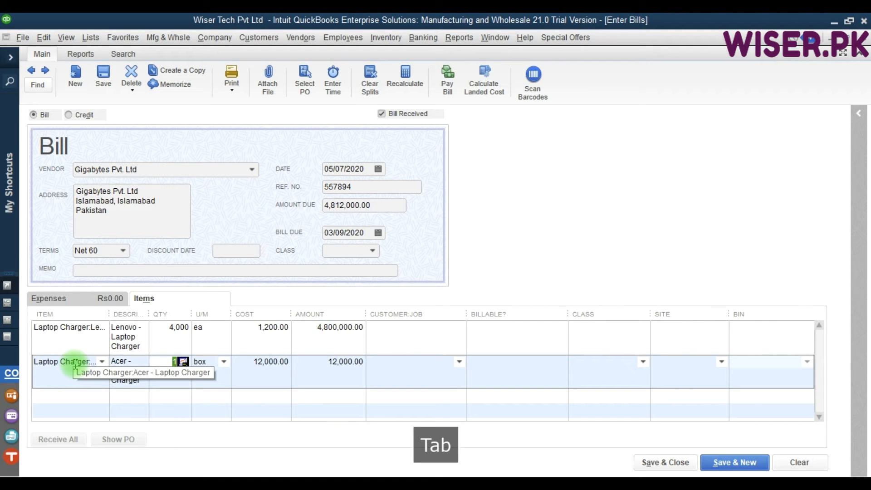
{"action": "type", "text": "500"}
{"action": "key", "text": "Tab"}
{"action": "key", "text": "Tab"}
{"action": "key", "text": "Tab"}
{"action": "key", "text": "Tab"}
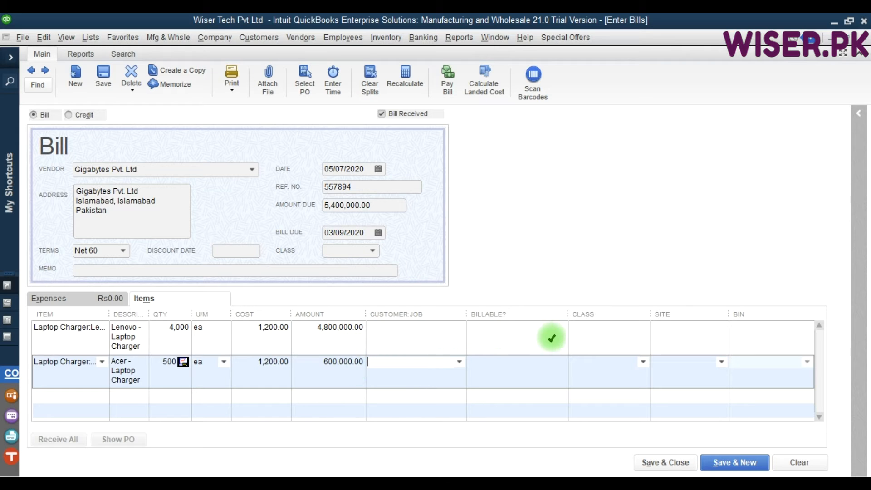
- Set the first line's site to Lahore and apply it to all inventory lines
{"action": "left_click", "coordinate": [420, 336]}
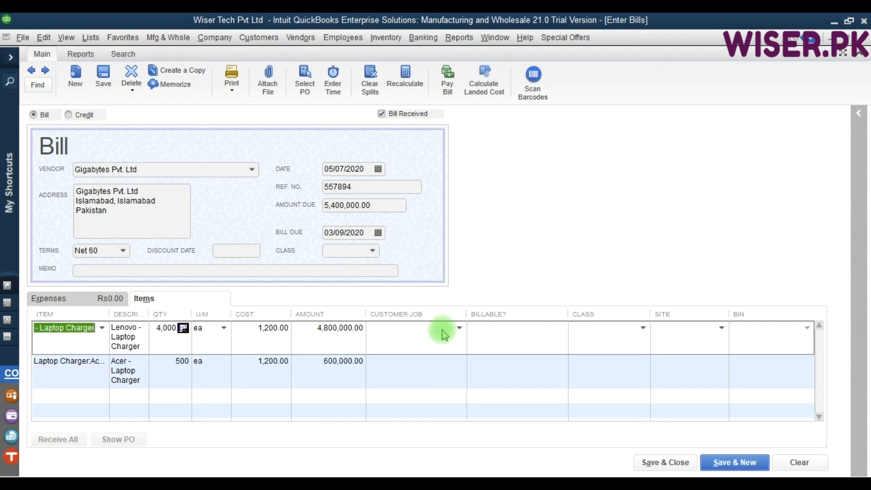
{"action": "left_click", "coordinate": [461, 331]}
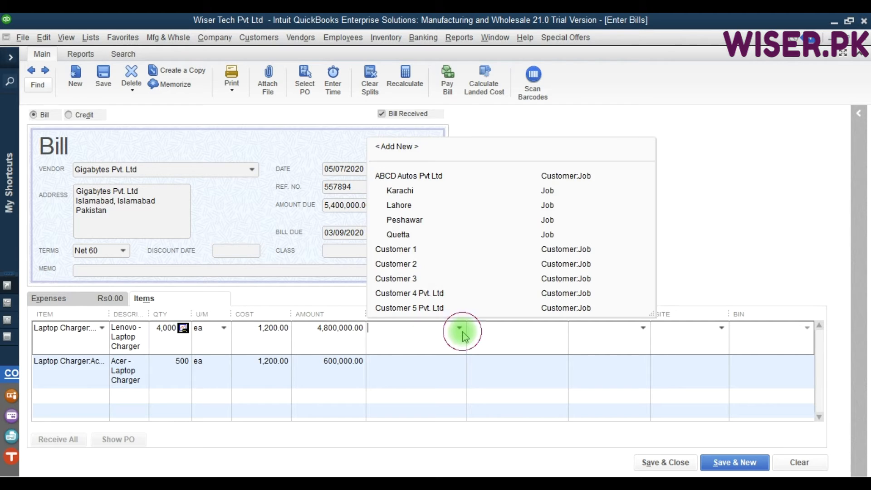
{"action": "left_click", "coordinate": [461, 330]}
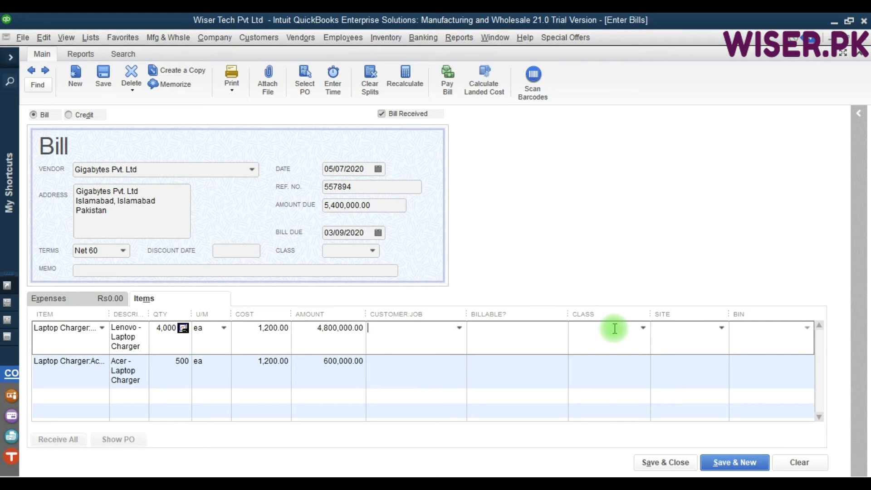
{"action": "left_click", "coordinate": [645, 330]}
{"action": "left_click", "coordinate": [645, 330]}
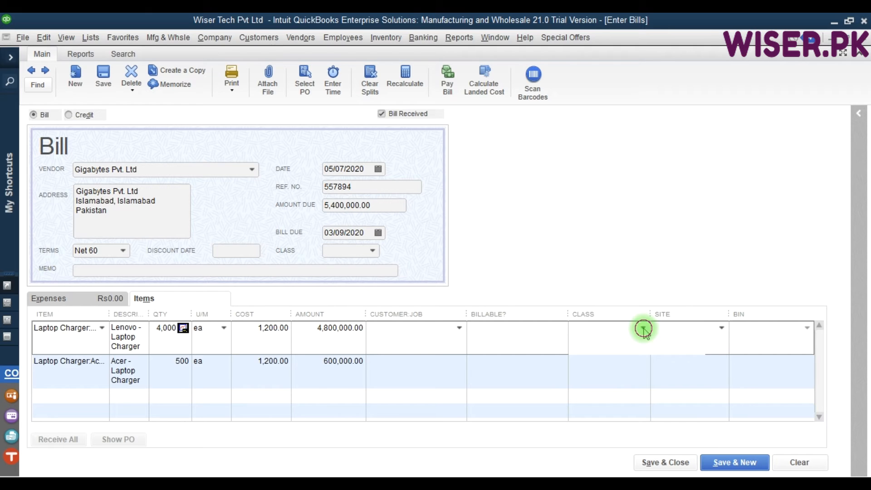
{"action": "left_click", "coordinate": [701, 328]}
{"action": "key", "text": "F9"}
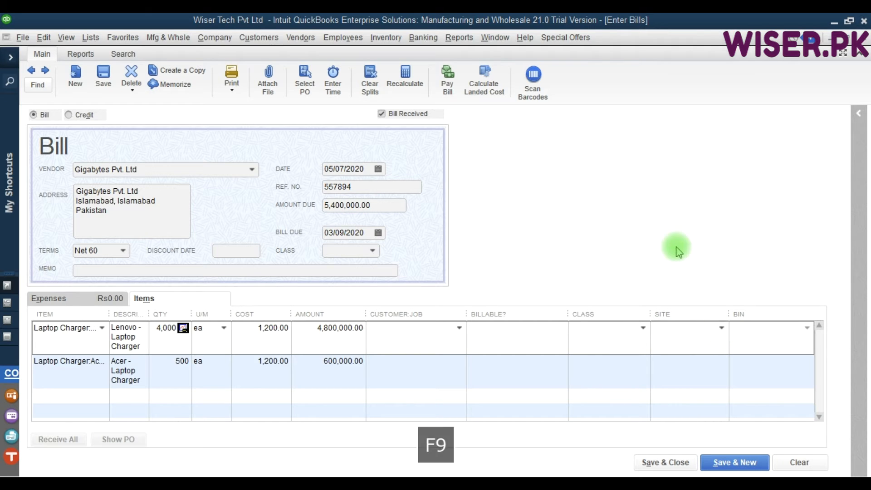
{"action": "left_click", "coordinate": [722, 328]}
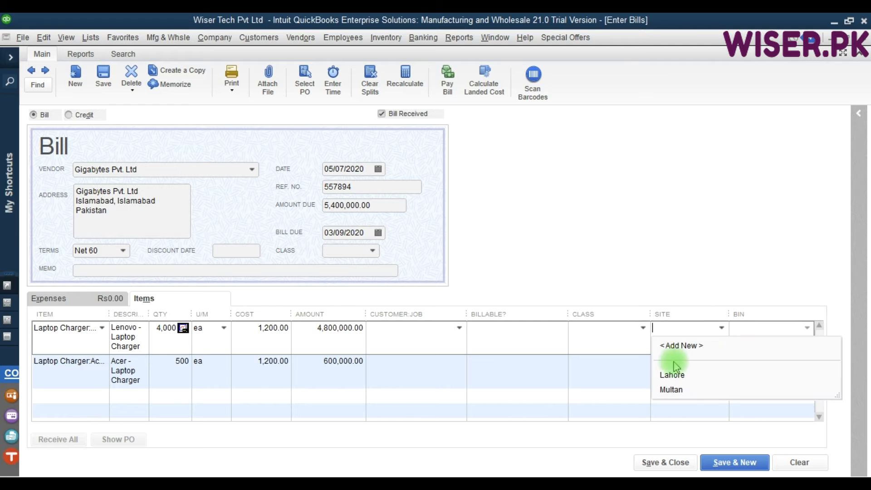
{"action": "left_click", "coordinate": [673, 376]}
{"action": "left_click", "coordinate": [769, 336]}
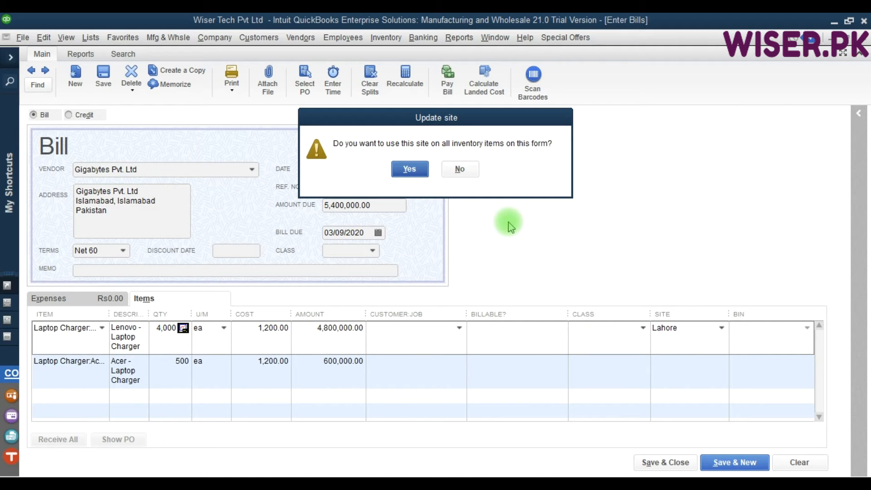
{"action": "left_click", "coordinate": [409, 170]}
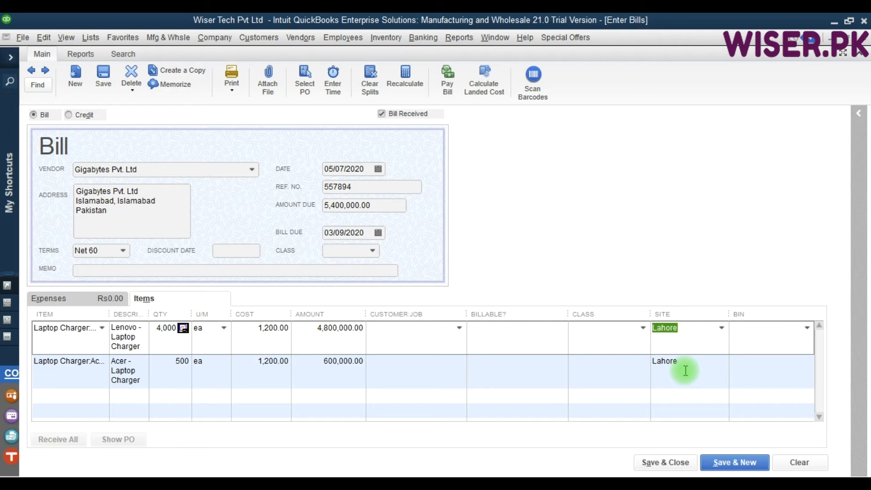
- Set the bin to Area 1 on both charger lines
{"action": "left_click", "coordinate": [807, 329]}
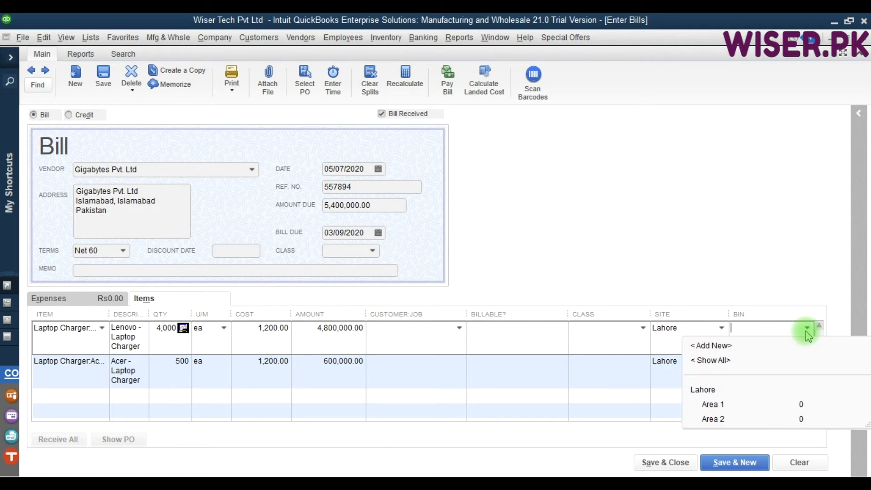
{"action": "left_click", "coordinate": [725, 405]}
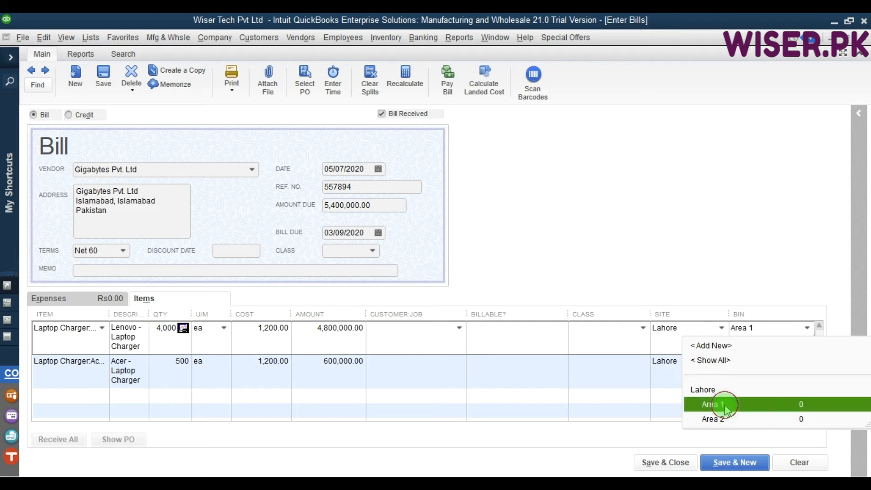
{"action": "left_click", "coordinate": [788, 362]}
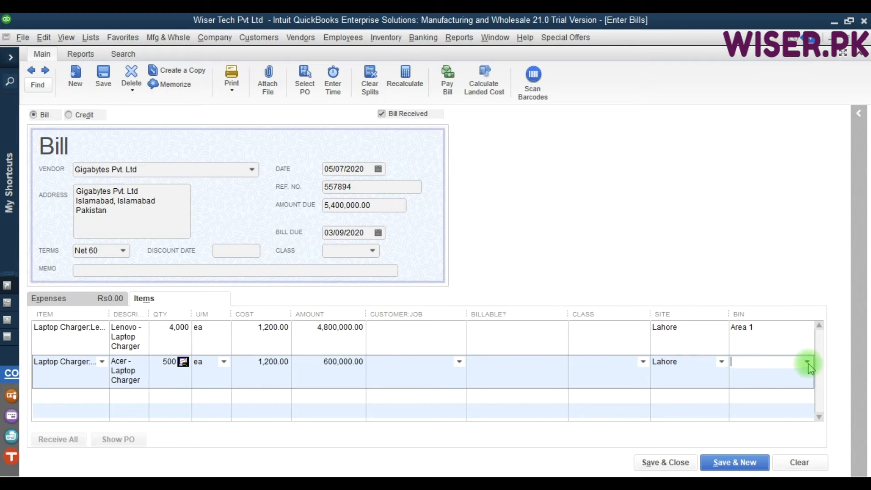
{"action": "left_click", "coordinate": [808, 363]}
{"action": "left_click", "coordinate": [720, 436]}
{"action": "left_click", "coordinate": [397, 316]}
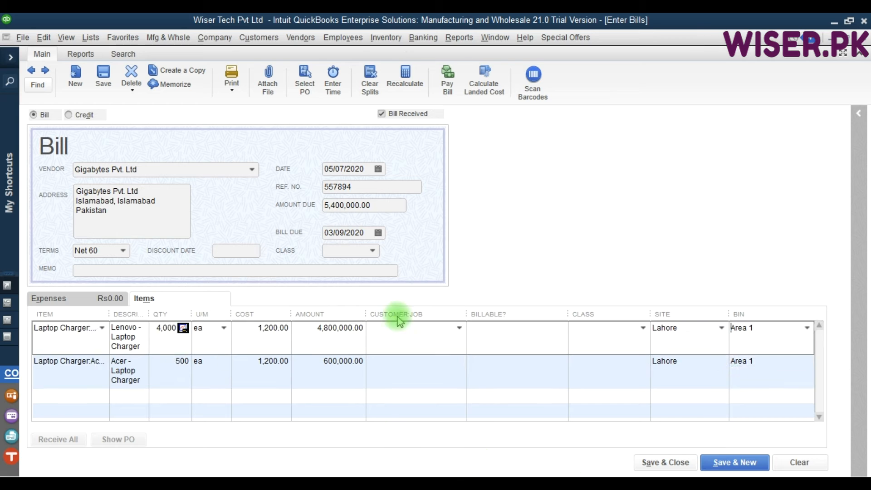
{"action": "key", "text": "Down"}
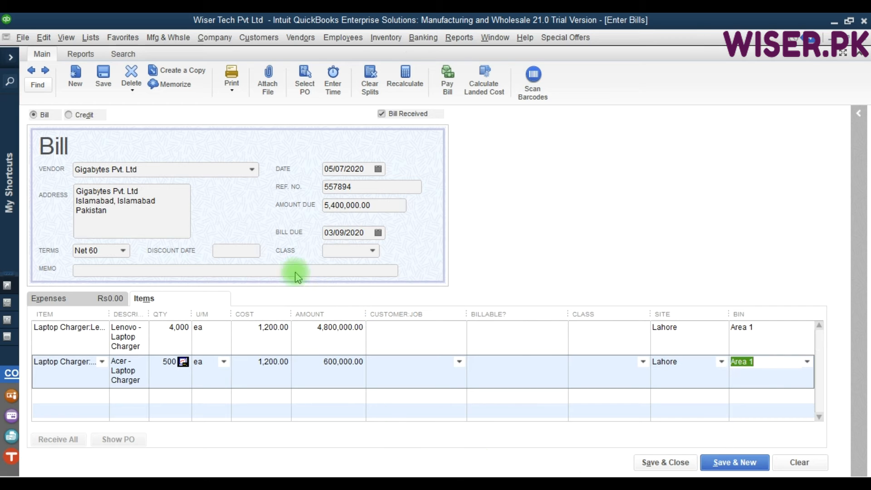
{"action": "left_click", "coordinate": [130, 270]}
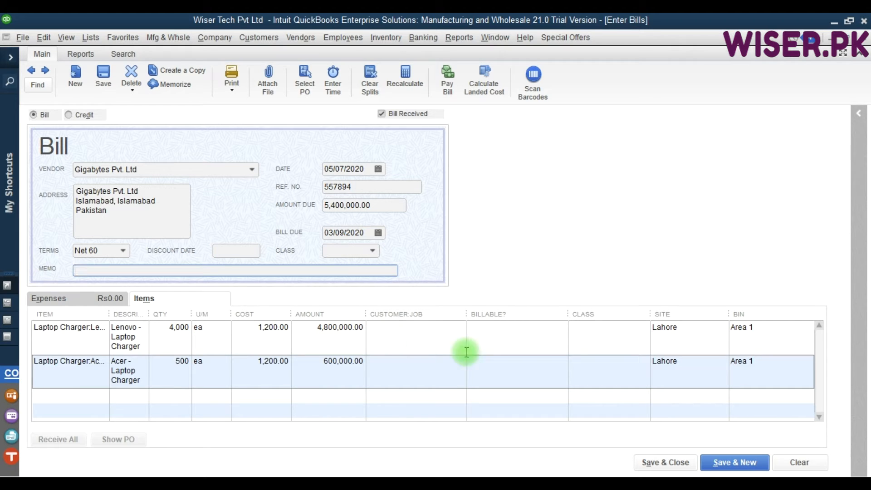
- Save the 5,400,000.00 bill past the credit-limit and missing-class warnings, opening a blank bill
{"action": "left_click", "coordinate": [725, 471]}
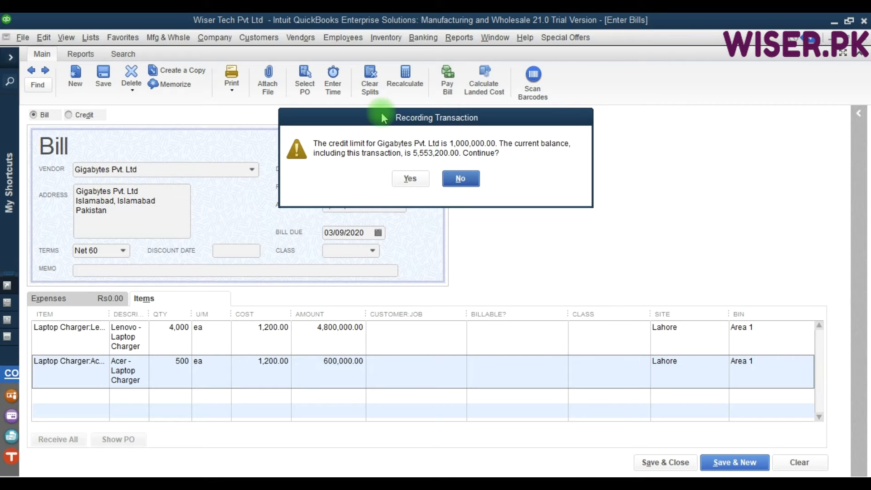
{"action": "left_click_drag", "start_coordinate": [382, 115], "coordinate": [505, 188]}
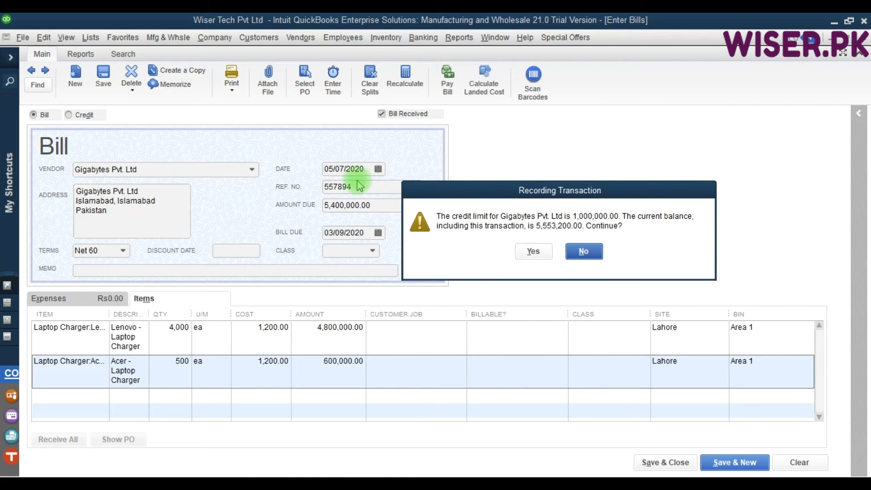
{"action": "left_click", "coordinate": [526, 248]}
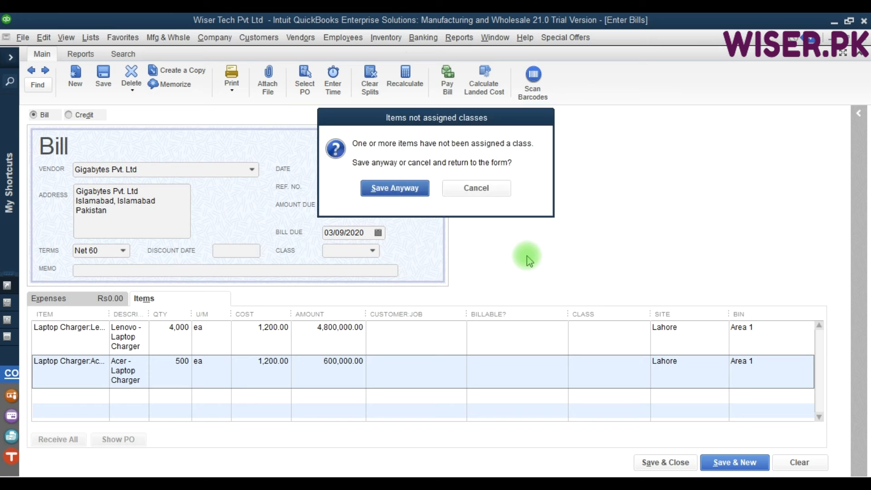
{"action": "left_click", "coordinate": [394, 188]}
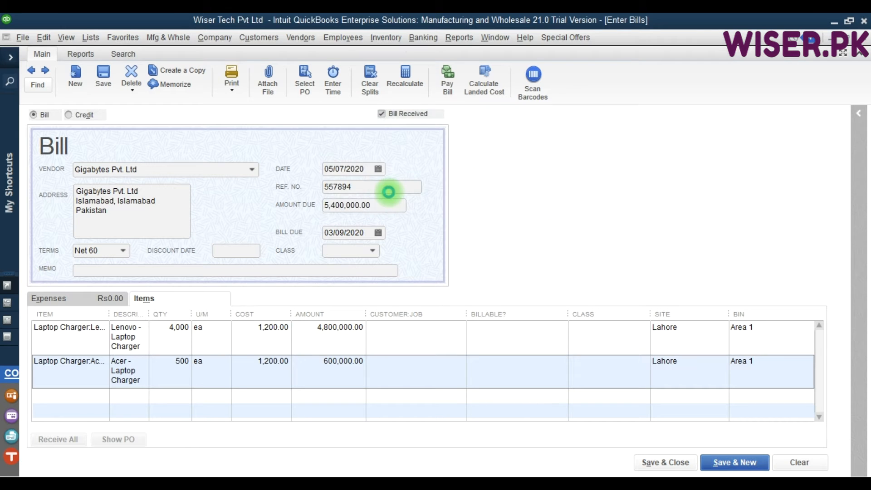
{"action": "key", "text": "F9"}
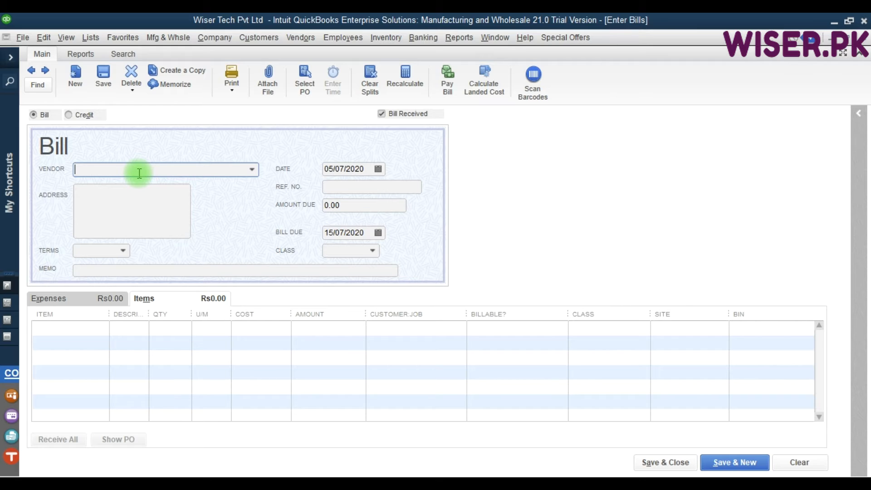
- Start a bill from Excise & Customs dated 10/07/2020 and enter its reference number
{"action": "type", "text": "Cus"}
{"action": "key", "text": "Down"}
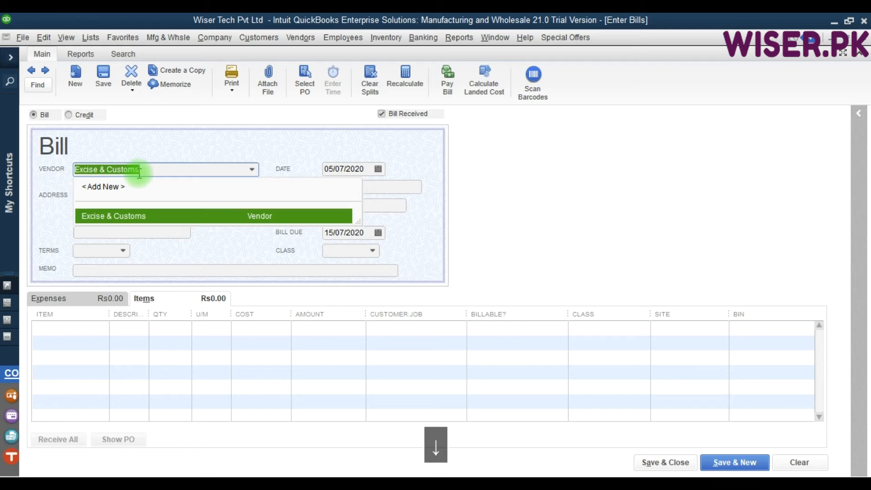
{"action": "key", "text": "Tab"}
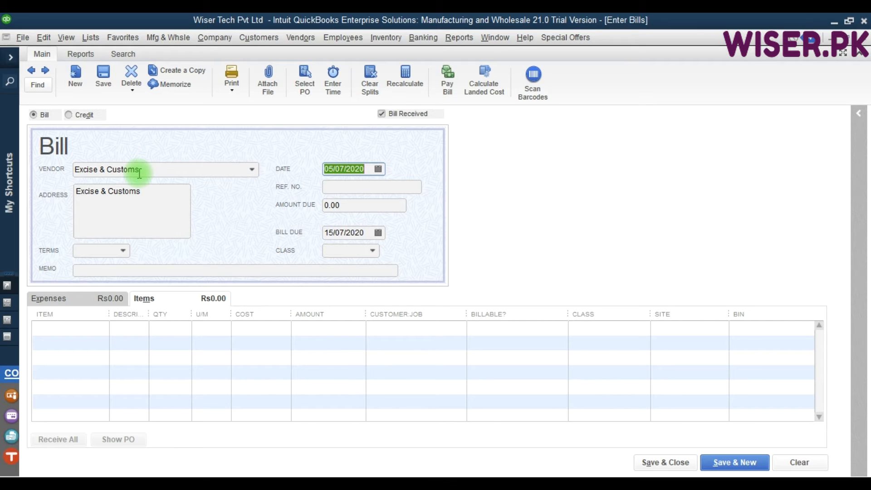
{"action": "type", "text": "100"}
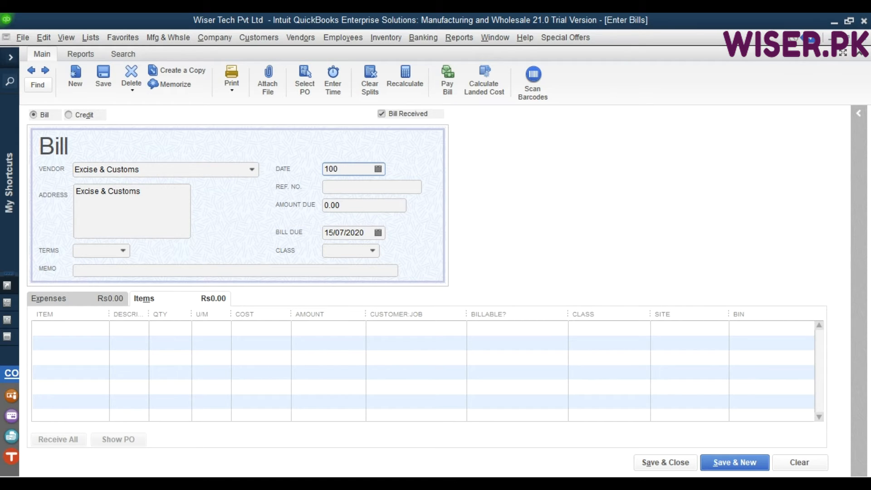
{"action": "key", "text": "BackSpace"}
{"action": "key", "text": "BackSpace"}
{"action": "key", "text": "BackSpace"}
{"action": "type", "text": "10/07/2020"}
{"action": "key", "text": "Tab"}
{"action": "key", "text": "Tab"}
{"action": "key", "text": "shift+Tab"}
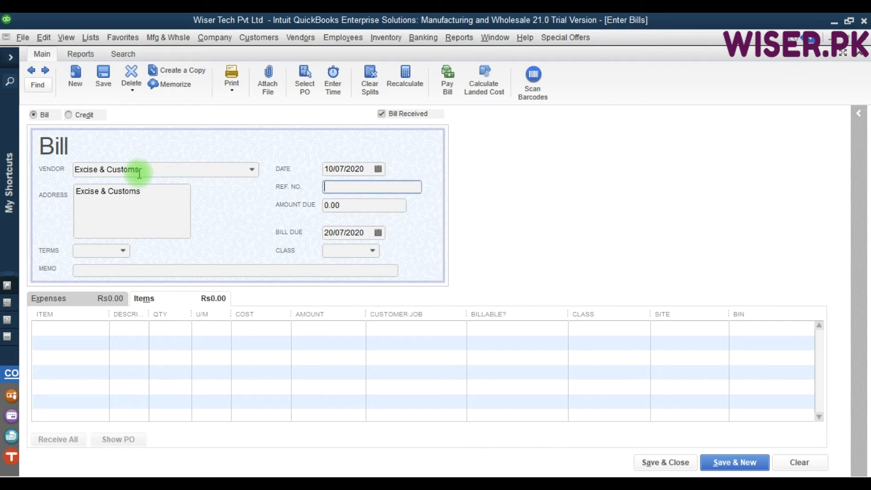
{"action": "type", "text": "cust"}
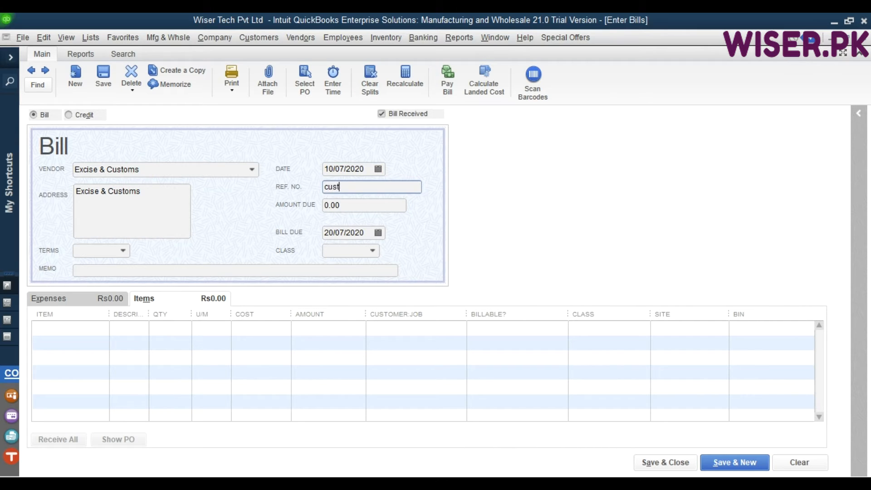
{"action": "type", "text": "1548"}
{"action": "key", "text": "Tab"}
{"action": "key", "text": "Tab"}
{"action": "key", "text": "Tab"}
{"action": "key", "text": "Tab"}
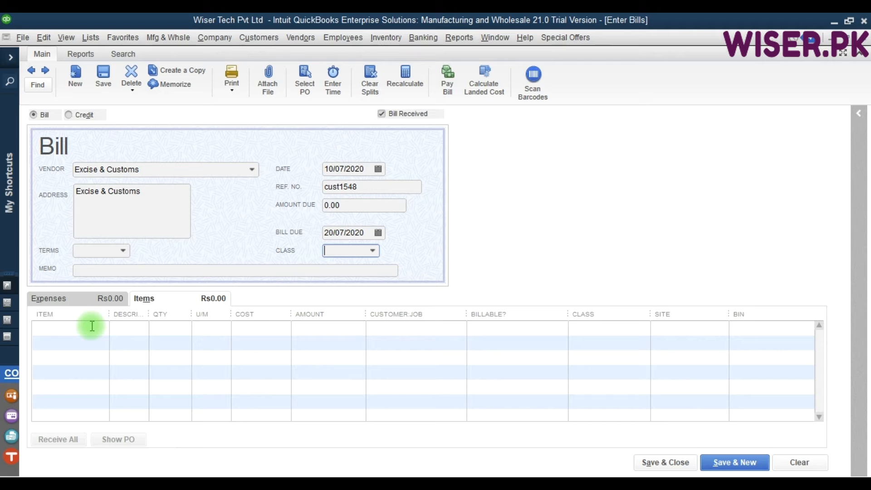
- Add a 10,000 Excise and Customs line and save the bill without classes
{"action": "left_click", "coordinate": [78, 329]}
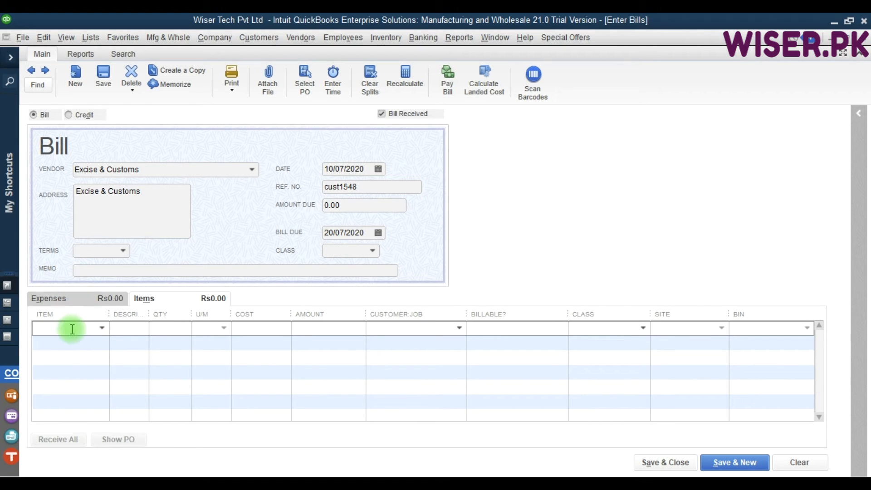
{"action": "type", "text": "C"}
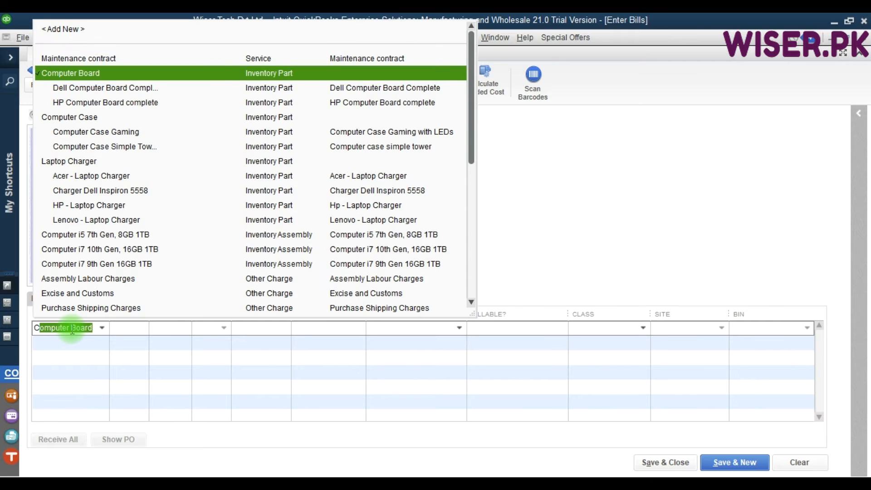
{"action": "type", "text": "u"}
{"action": "key", "text": "Down"}
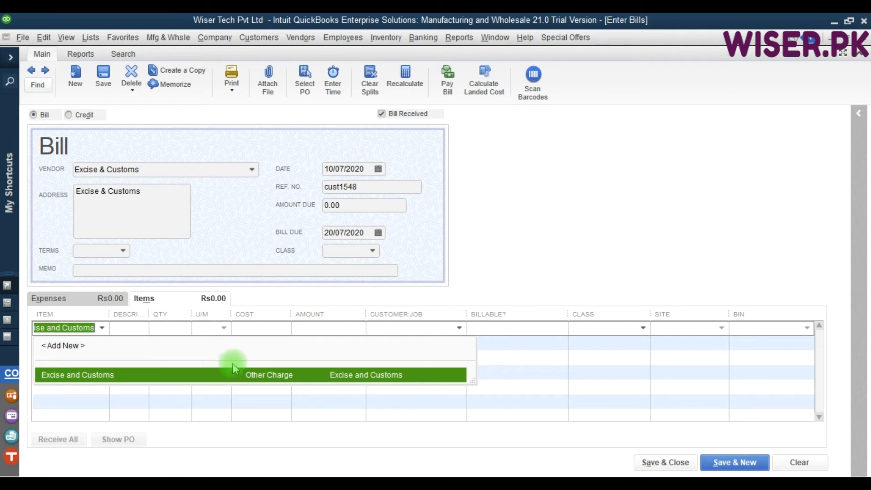
{"action": "left_click", "coordinate": [275, 380]}
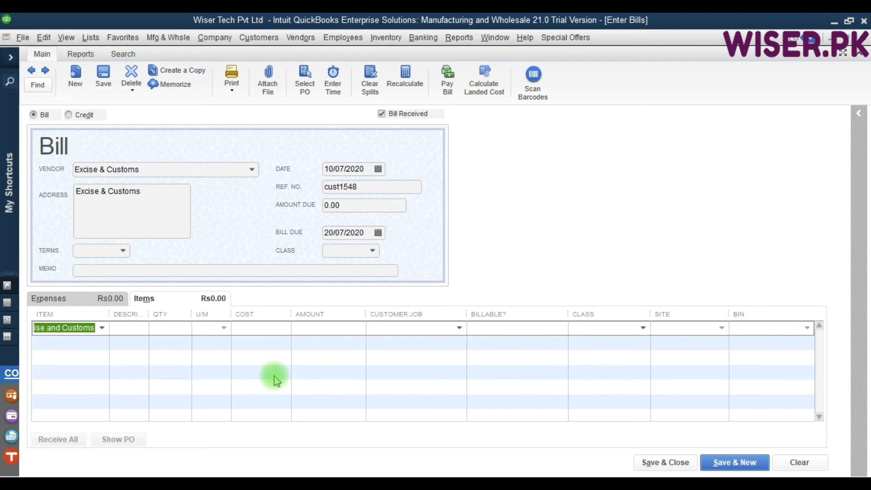
{"action": "key", "text": "Tab"}
{"action": "key", "text": "Tab"}
{"action": "key", "text": "Tab"}
{"action": "key", "text": "Tab"}
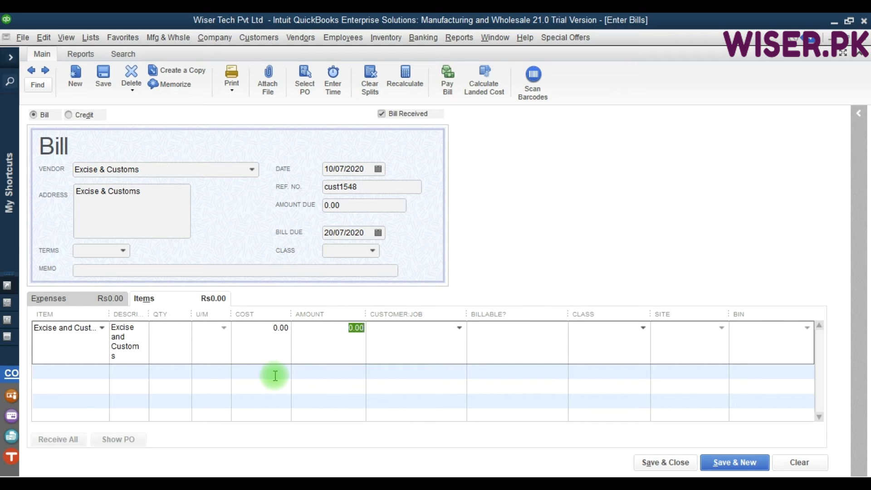
{"action": "type", "text": "100"}
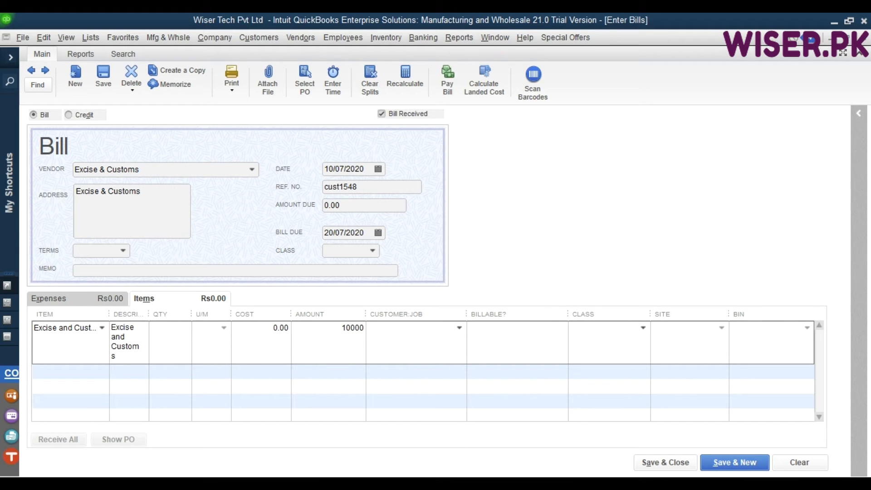
{"action": "key", "text": "Tab"}
{"action": "key", "text": "Tab"}
{"action": "key", "text": "Tab"}
{"action": "key", "text": "Tab"}
{"action": "key", "text": "Tab"}
{"action": "key", "text": "Tab"}
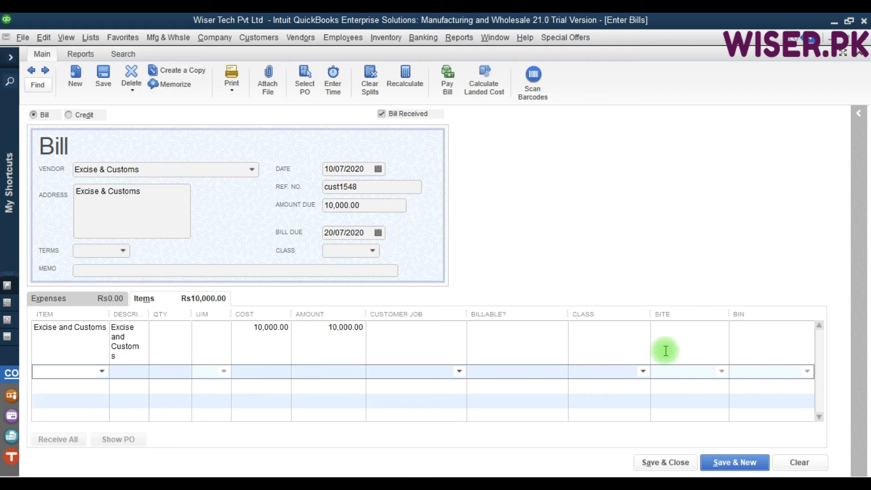
{"action": "left_click", "coordinate": [666, 351]}
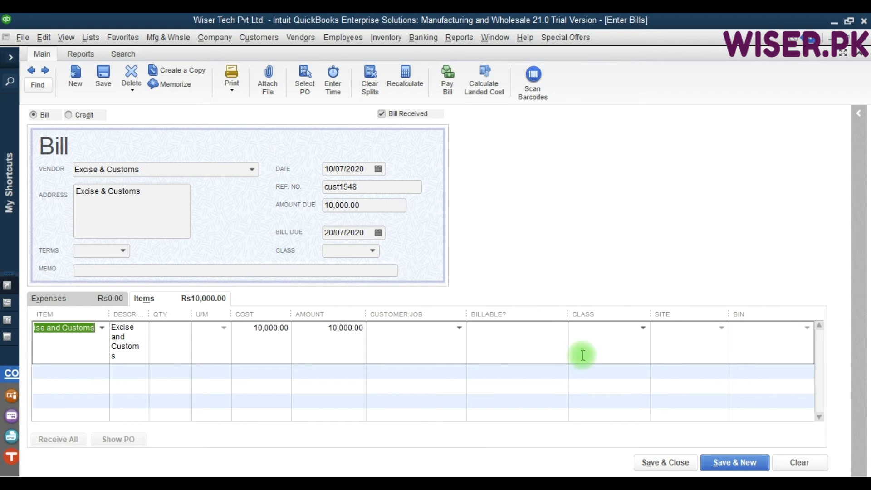
{"action": "left_click", "coordinate": [732, 463]}
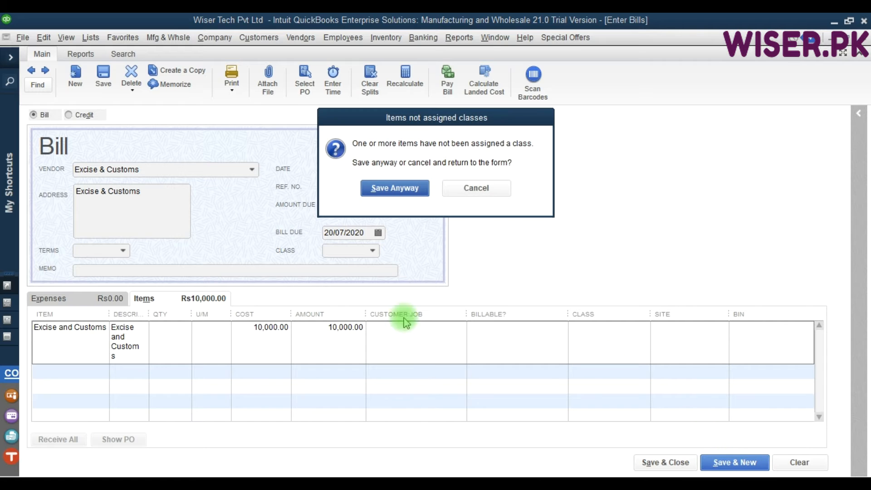
{"action": "left_click", "coordinate": [384, 189]}
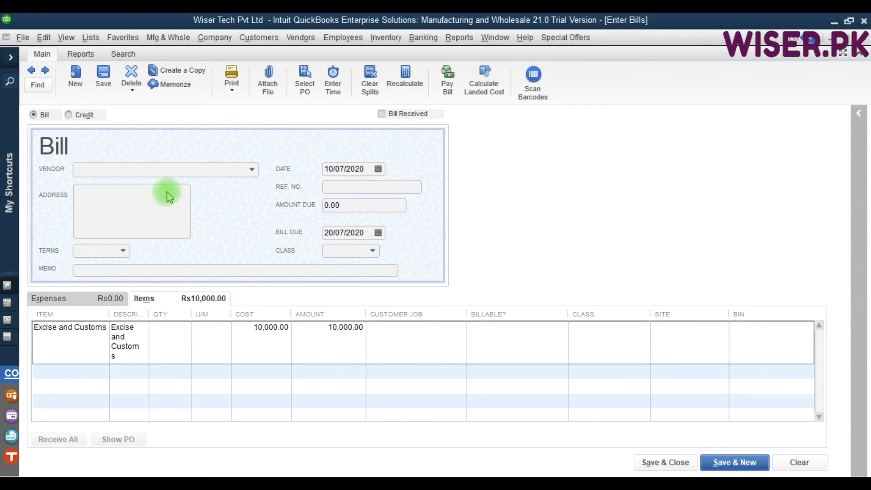
- Choose Alfa Insurance Pvt. Ltd as the vendor and enter the bill's reference number
{"action": "left_click", "coordinate": [105, 169]}
{"action": "type", "text": "insu"}
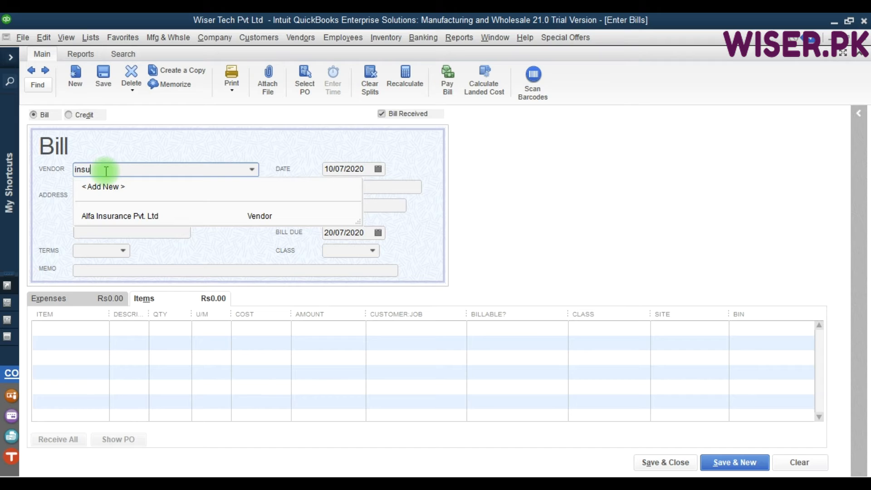
{"action": "key", "text": "Down"}
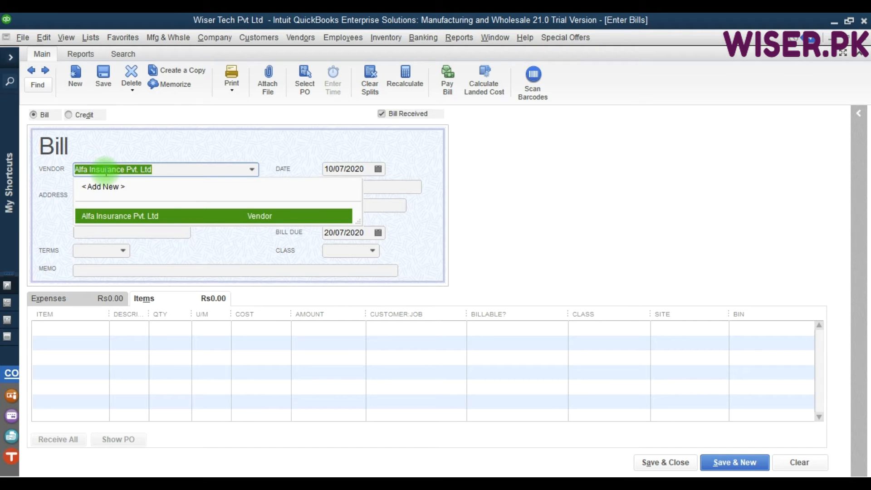
{"action": "key", "text": "Tab"}
{"action": "key", "text": "Tab"}
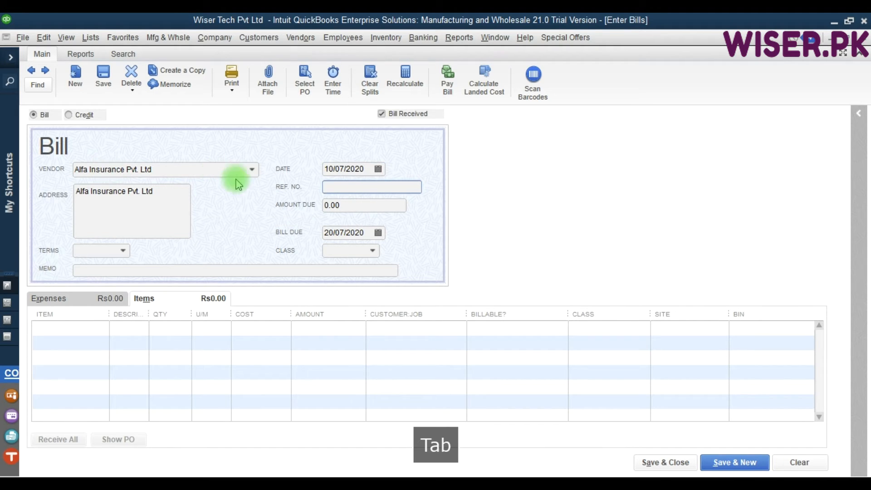
{"action": "type", "text": "ins"}
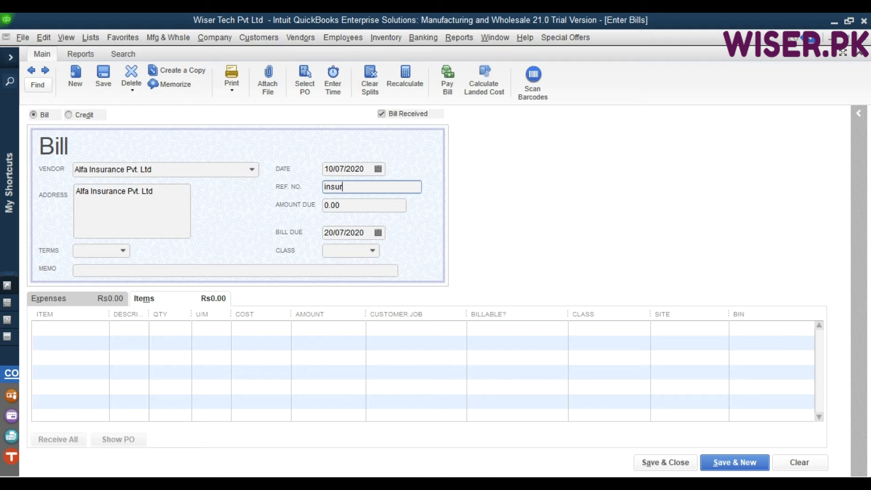
{"action": "type", "text": ".794612"}
{"action": "key", "text": "Tab"}
{"action": "key", "text": "Tab"}
{"action": "key", "text": "Tab"}
{"action": "key", "text": "Tab"}
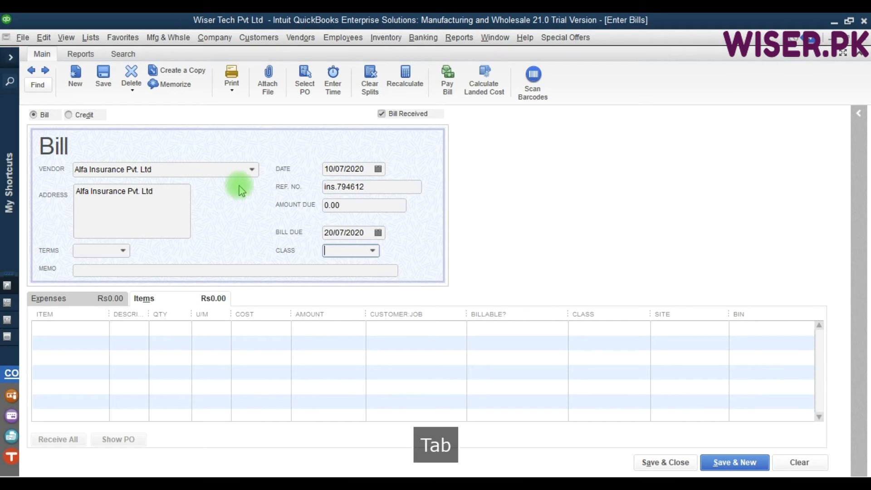
- Add a 7,000 Purchase Insurance line and save the bill without classes
{"action": "left_click", "coordinate": [67, 327]}
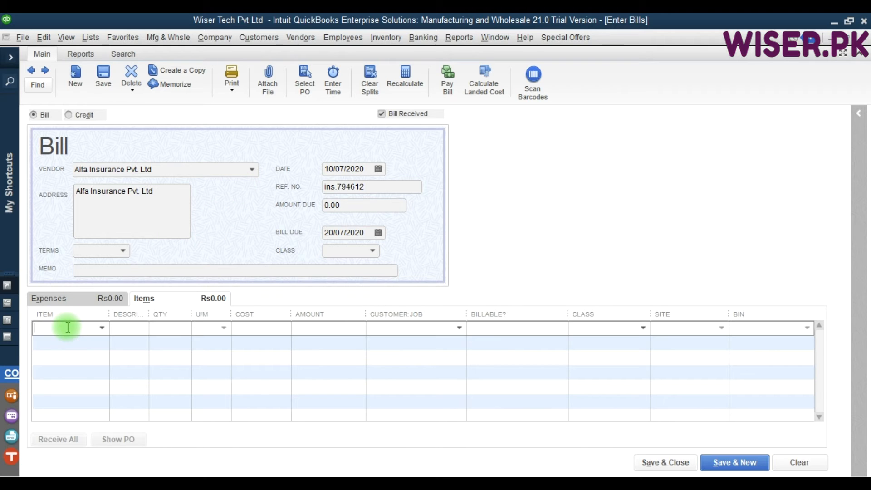
{"action": "type", "text": "ins"}
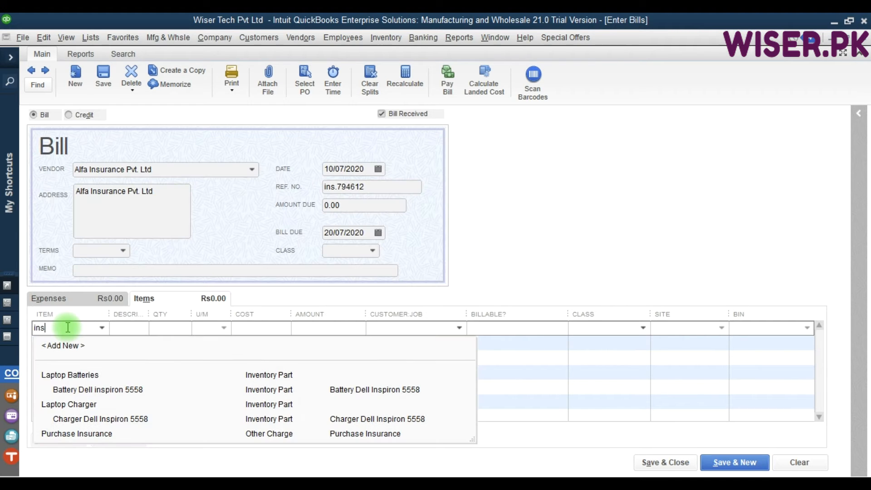
{"action": "key", "text": "Down"}
{"action": "key", "text": "Down"}
{"action": "key", "text": "Down"}
{"action": "key", "text": "Down"}
{"action": "key", "text": "Down"}
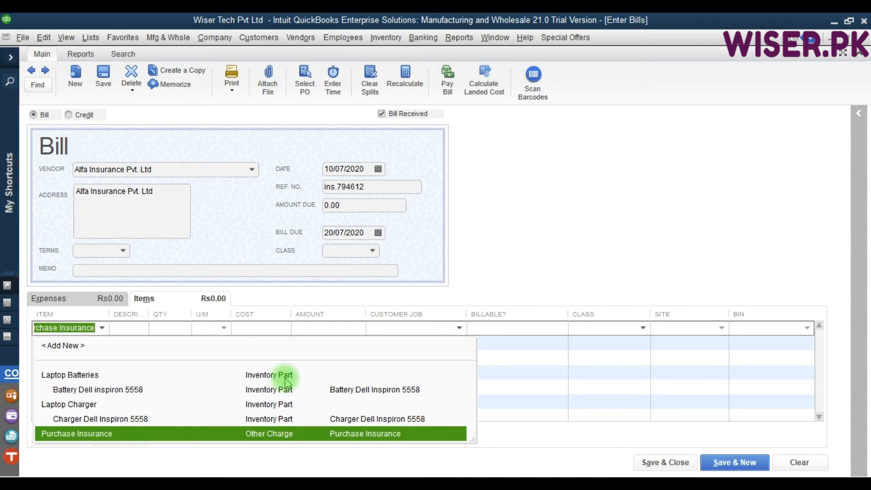
{"action": "left_click", "coordinate": [215, 435]}
{"action": "key", "text": "Tab"}
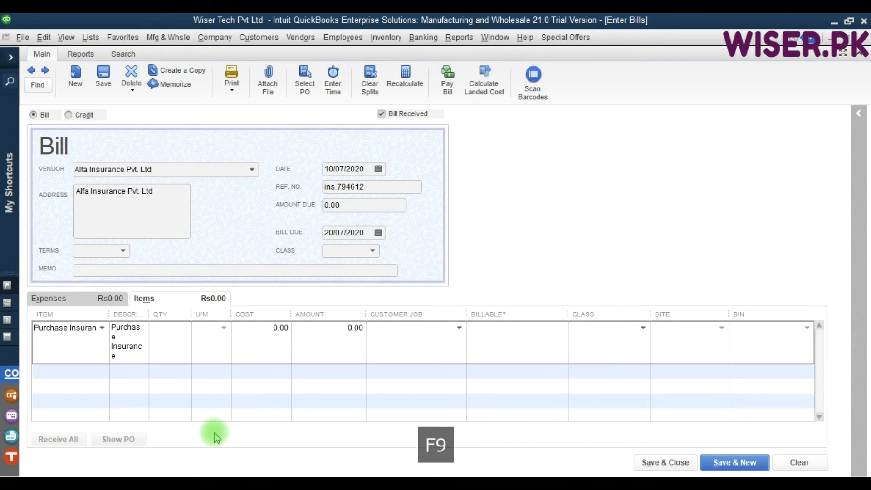
{"action": "key", "text": "Tab"}
{"action": "key", "text": "Tab"}
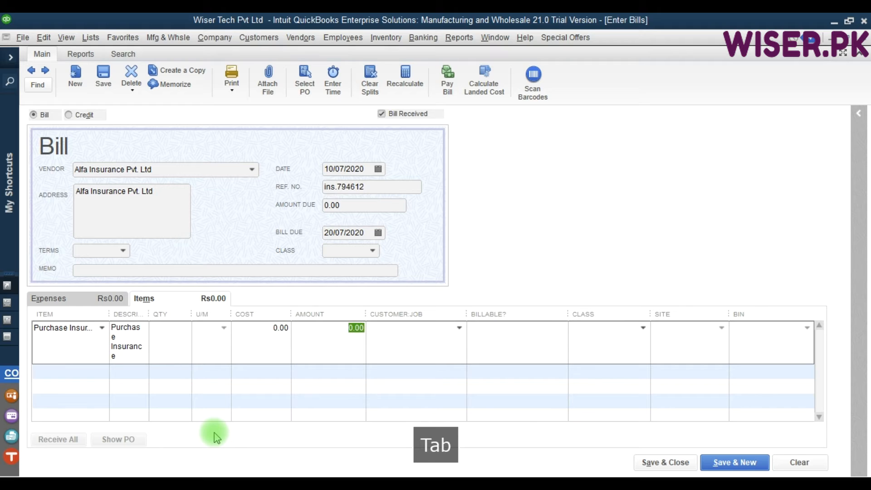
{"action": "type", "text": "7000"}
{"action": "key", "text": "Tab"}
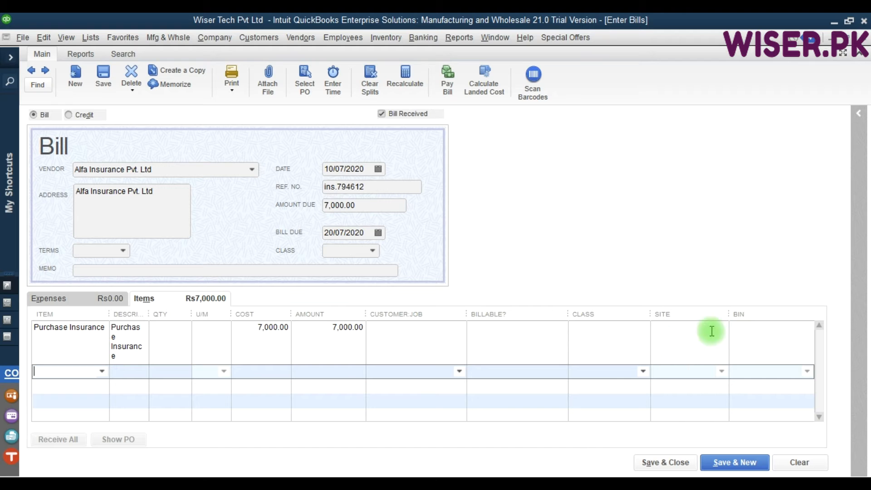
{"action": "left_click", "coordinate": [741, 462]}
{"action": "left_click", "coordinate": [394, 193]}
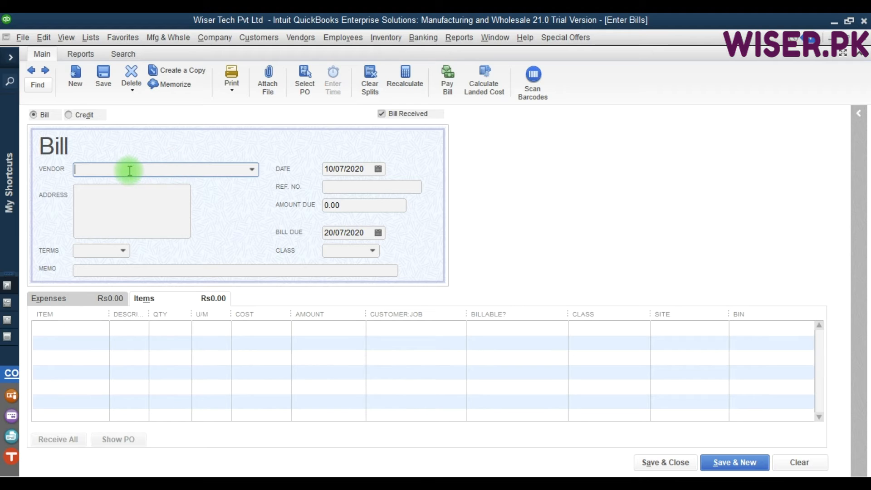
- Select XYZ Shipping Pvt. Ltd as vendor, date the bill 11/07/2020, and enter its reference number
{"action": "type", "text": "shi"}
{"action": "key", "text": "Down"}
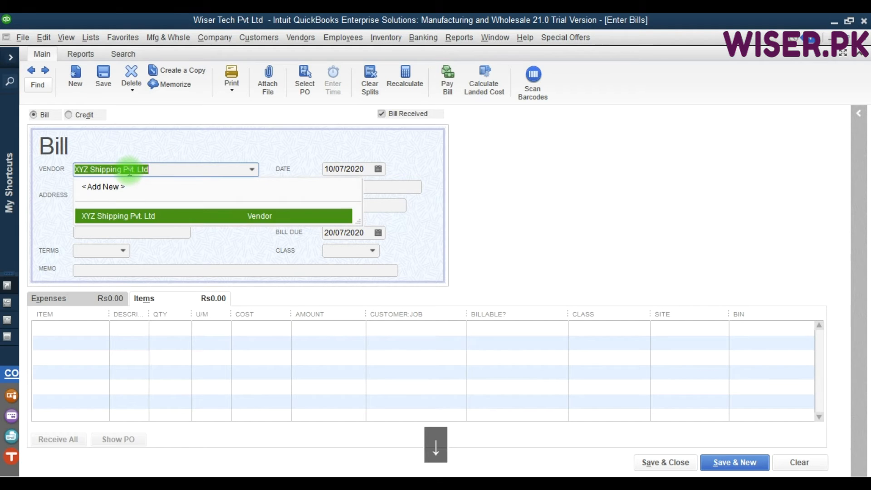
{"action": "key", "text": "Tab"}
{"action": "key", "text": "Tab"}
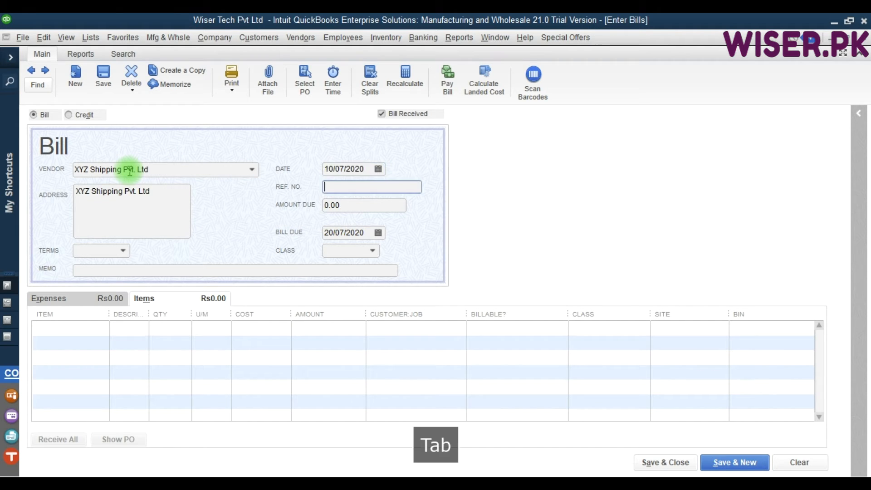
{"action": "key", "text": "shift+Tab"}
{"action": "type", "text": "11/07/"}
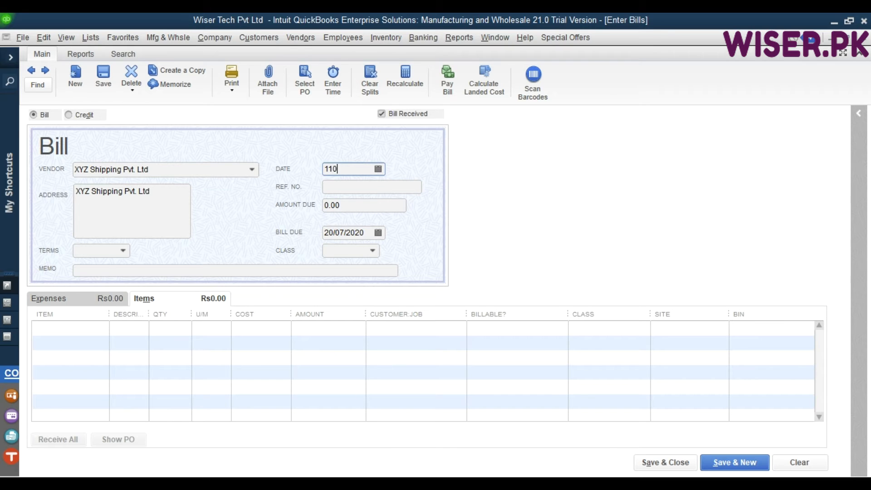
{"action": "type", "text": "2020"}
{"action": "key", "text": "Tab"}
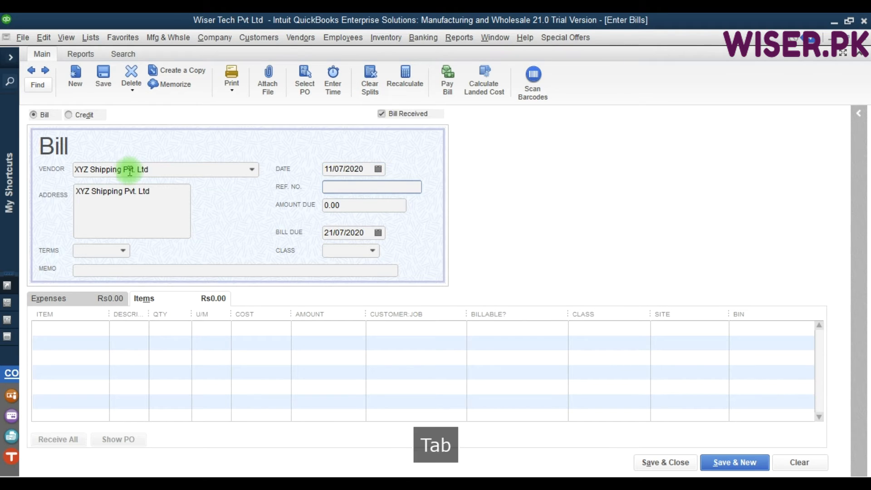
{"action": "type", "text": "1156458787"}
{"action": "key", "text": "Tab"}
{"action": "key", "text": "Tab"}
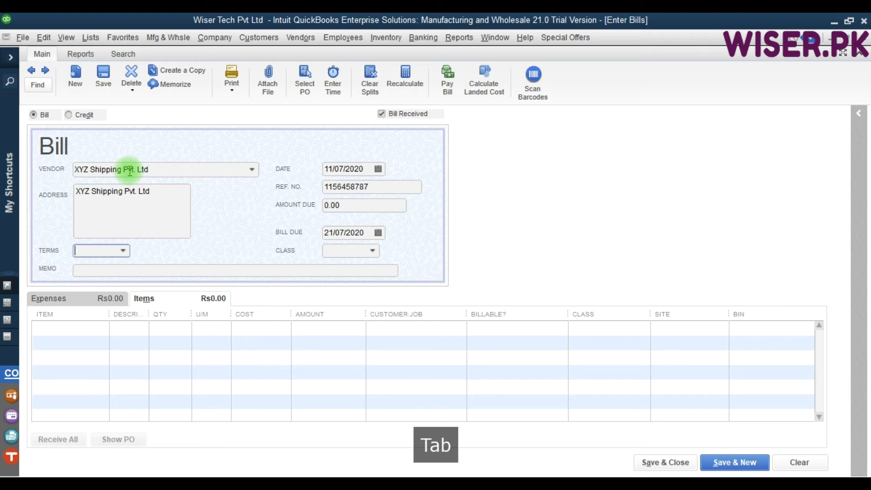
{"action": "key", "text": "Tab"}
{"action": "key", "text": "Tab"}
- Add a Purchase Shipping Charges line for 15,000
{"action": "type", "text": "shi"}
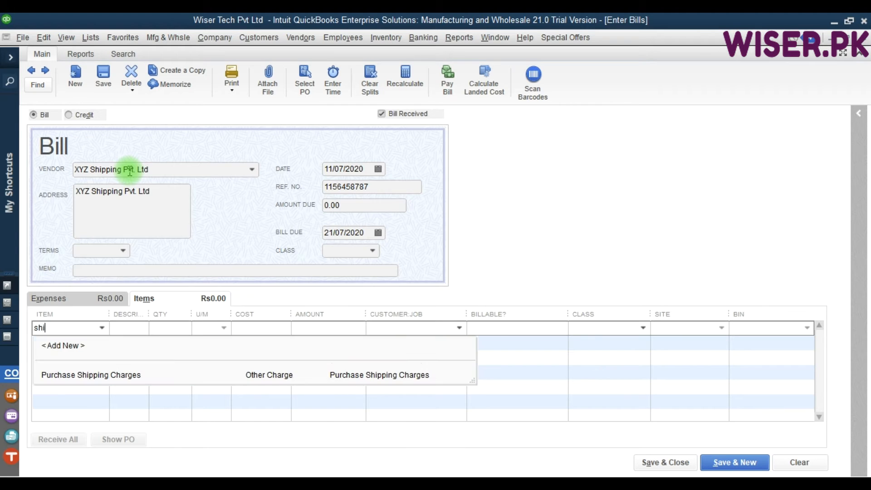
{"action": "key", "text": "Down"}
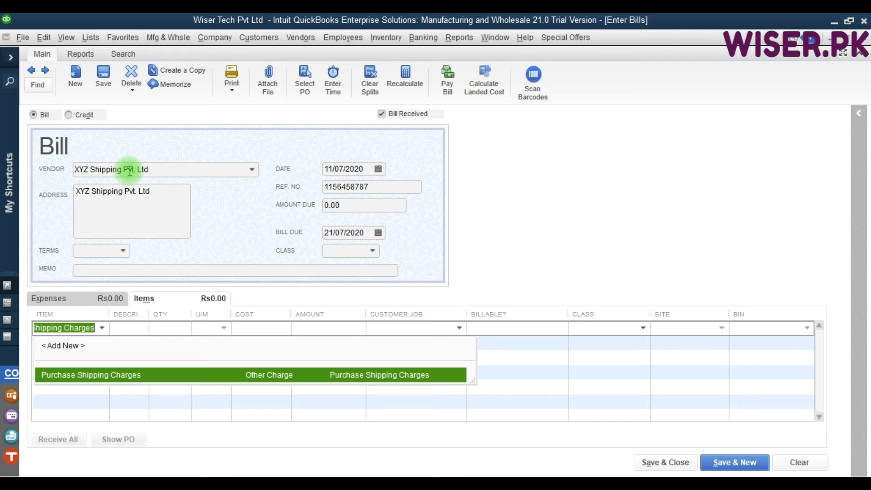
{"action": "key", "text": "Tab"}
{"action": "key", "text": "Tab"}
{"action": "key", "text": "Tab"}
{"action": "key", "text": "Tab"}
{"action": "key", "text": "Tab"}
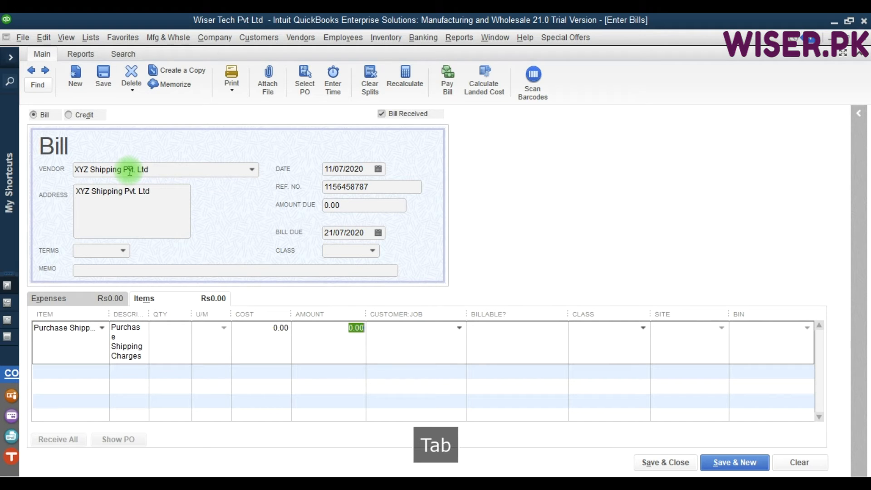
{"action": "type", "text": "2000"}
{"action": "key", "text": "BackSpace"}
{"action": "key", "text": "BackSpace"}
{"action": "key", "text": "BackSpace"}
{"action": "key", "text": "BackSpace"}
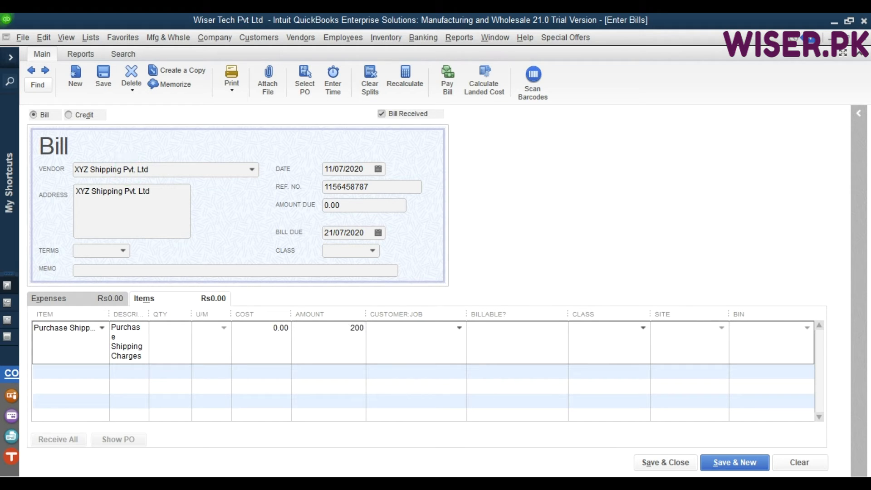
{"action": "type", "text": "15,000"}
{"action": "key", "text": "Tab"}
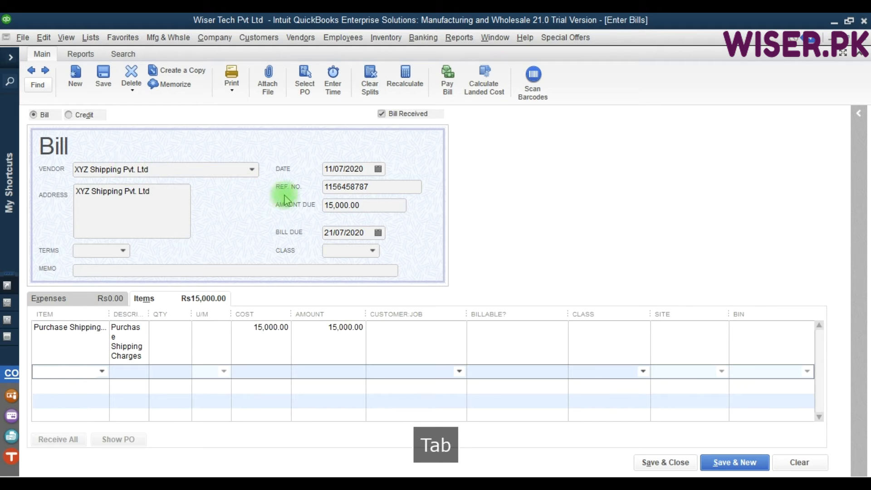
{"action": "left_click", "coordinate": [326, 334]}
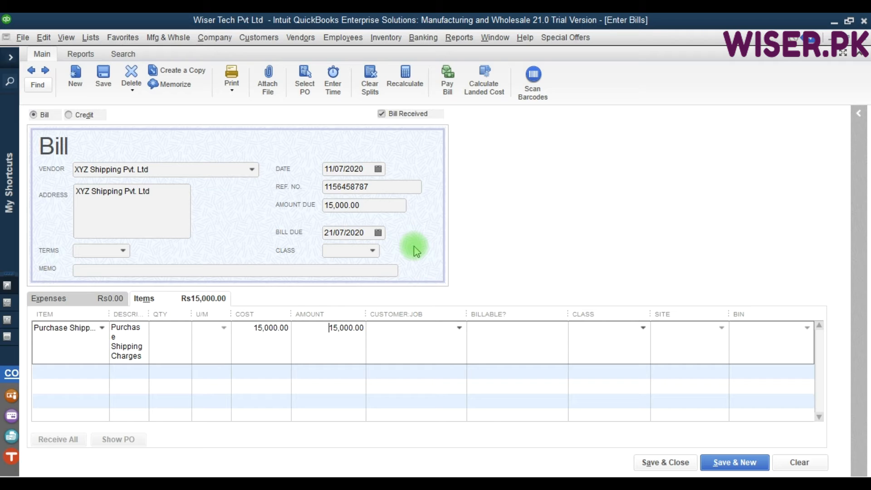
{"action": "key", "text": "F9"}
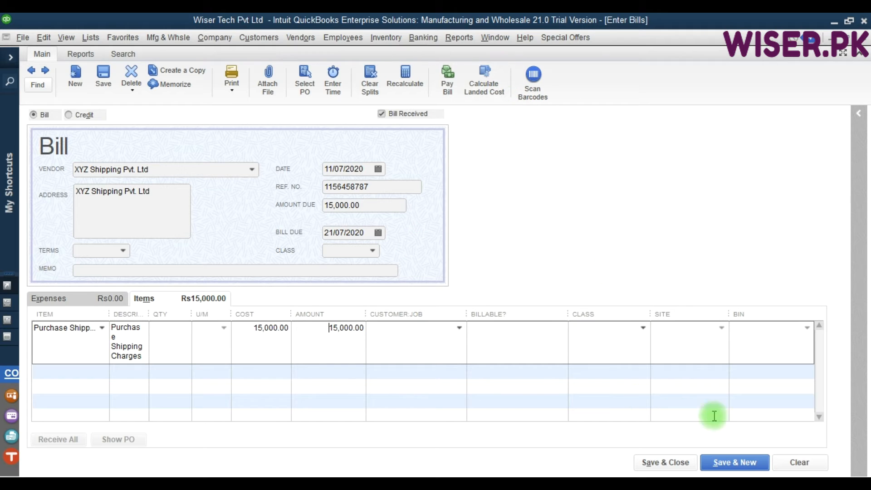
- Save the XYZ Shipping bill without classes, return to the Gigabytes charger bill, and open Calculate Landed Cost
{"action": "left_click", "coordinate": [734, 465]}
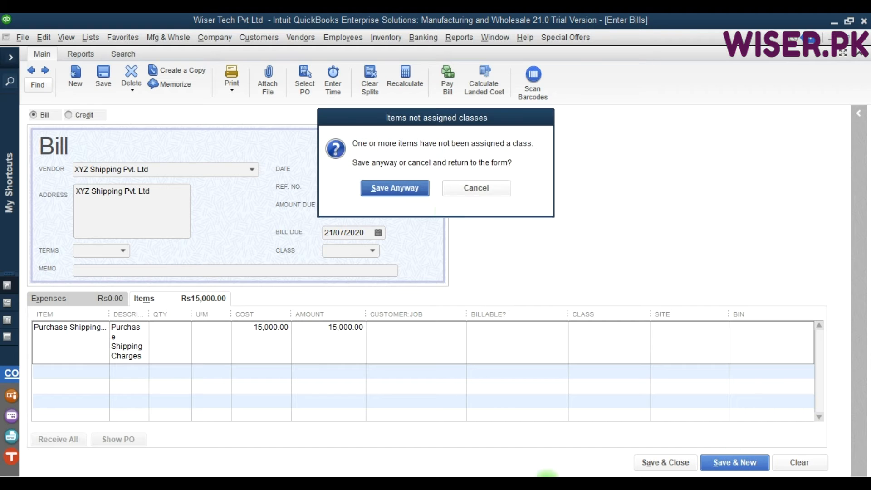
{"action": "left_click", "coordinate": [404, 186]}
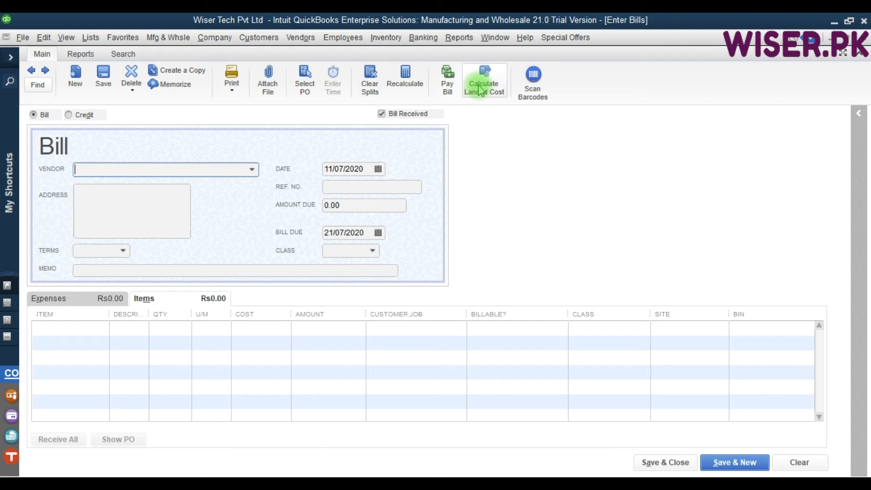
{"action": "left_click", "coordinate": [32, 72]}
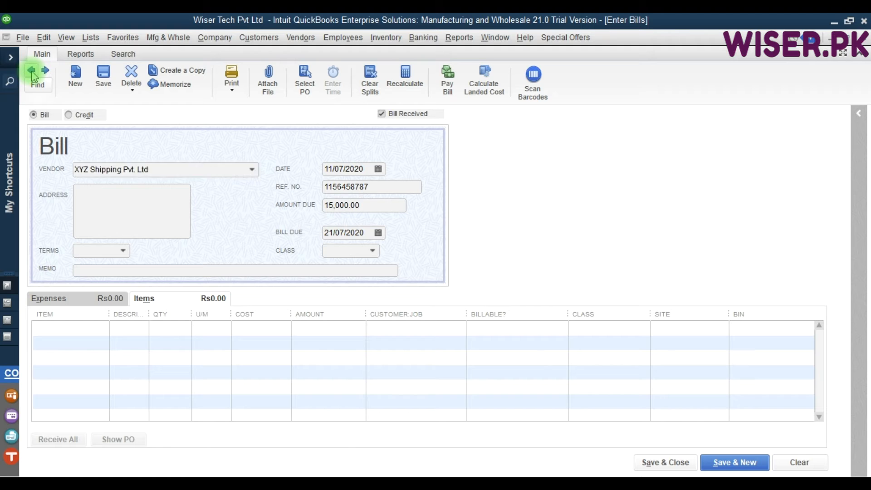
{"action": "left_click", "coordinate": [32, 71]}
{"action": "left_click", "coordinate": [32, 72]}
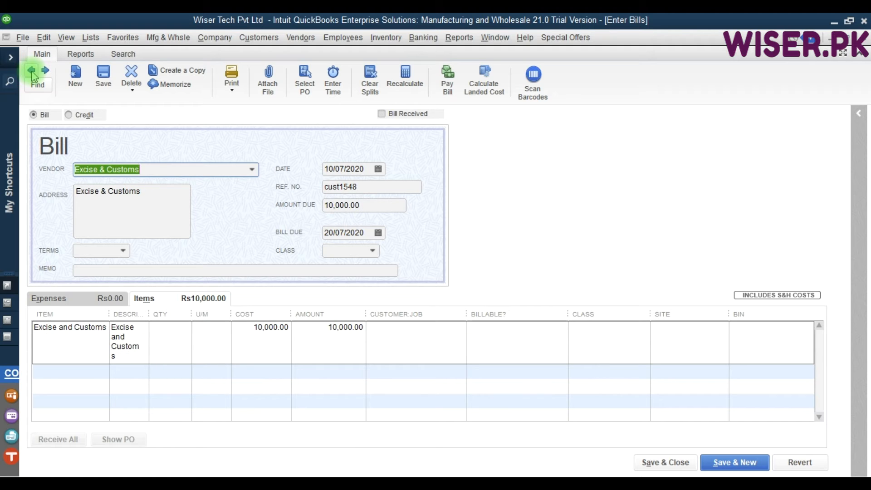
{"action": "left_click", "coordinate": [32, 72]}
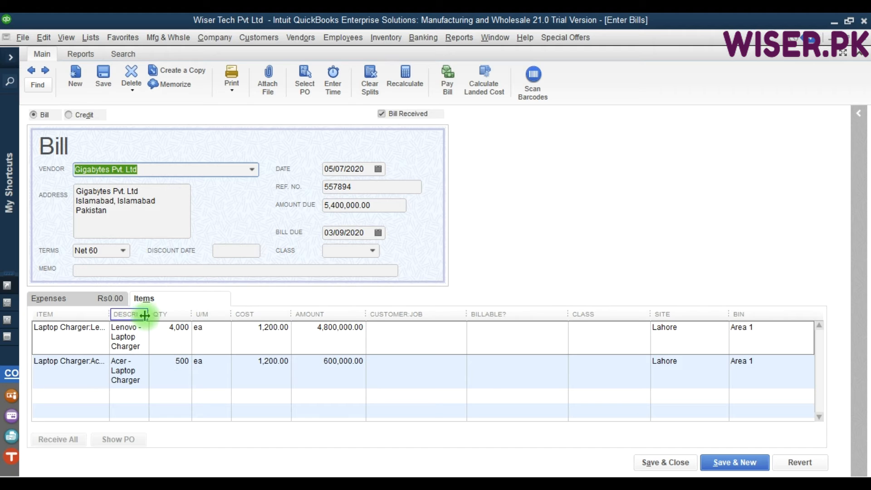
{"action": "left_click_drag", "start_coordinate": [145, 314], "coordinate": [271, 315]}
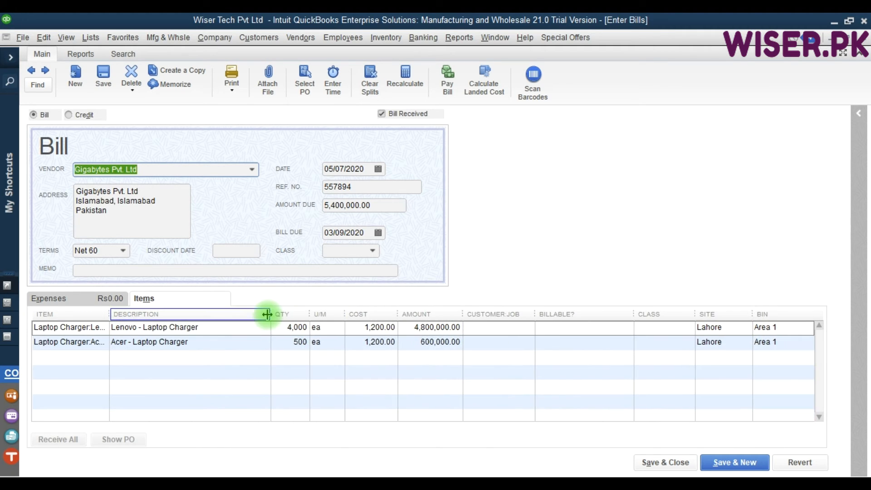
{"action": "left_click", "coordinate": [487, 96]}
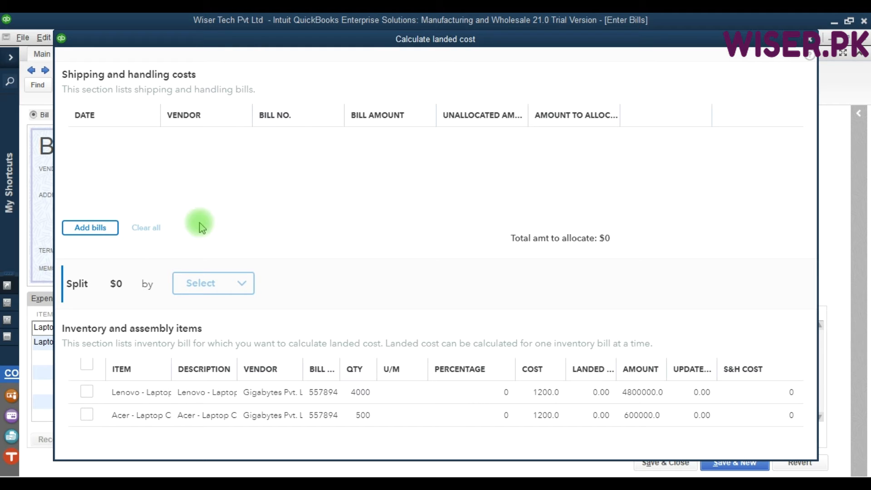
- Open Add bills with the vendor filter on All vendors, listing the 10,000, 7,000 and 15,000 bills
{"action": "left_click", "coordinate": [97, 229]}
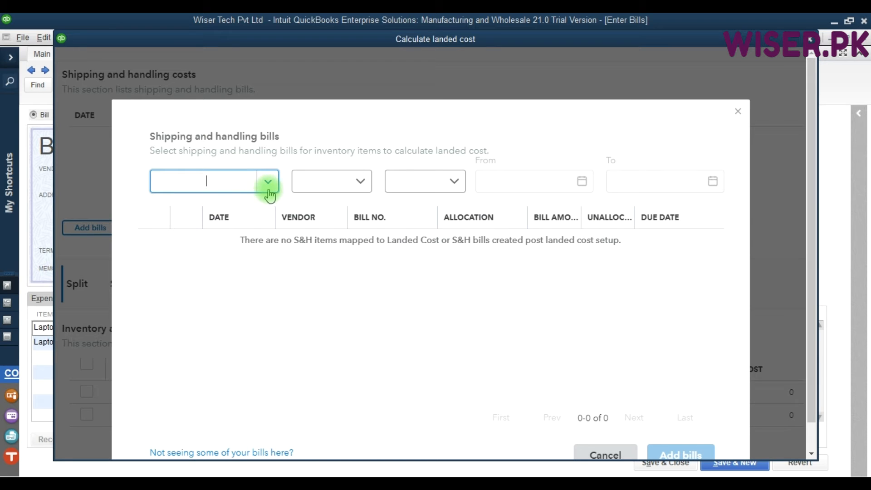
{"action": "left_click", "coordinate": [269, 191]}
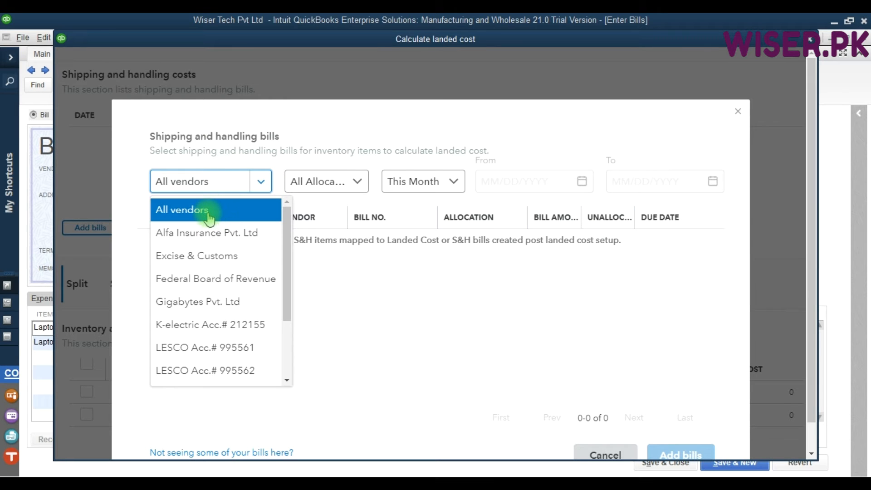
{"action": "left_click", "coordinate": [209, 218]}
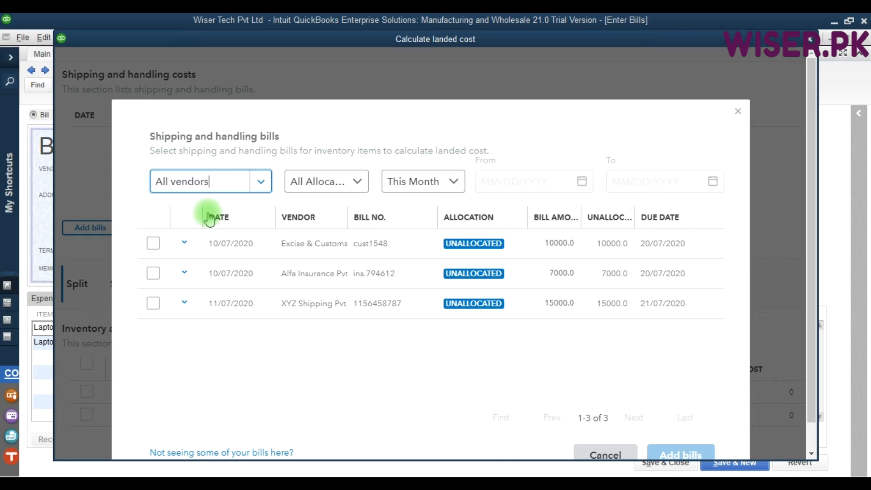
{"action": "left_click", "coordinate": [260, 184]}
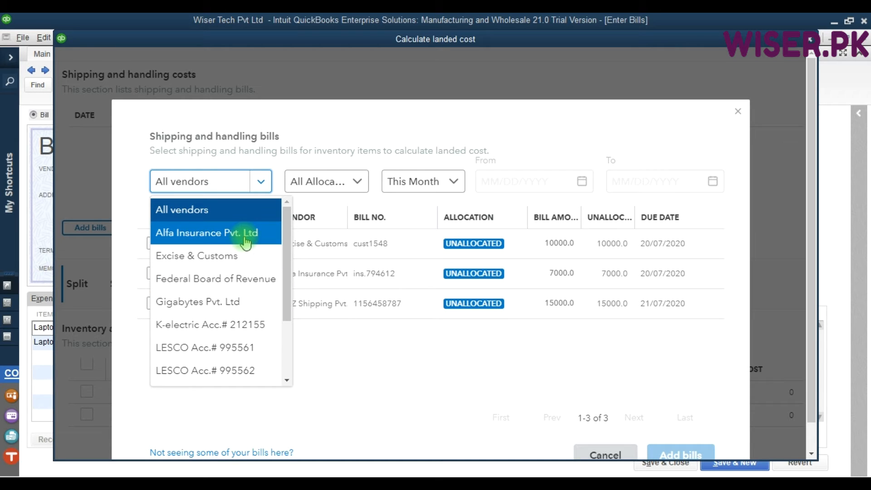
{"action": "left_click", "coordinate": [205, 212]}
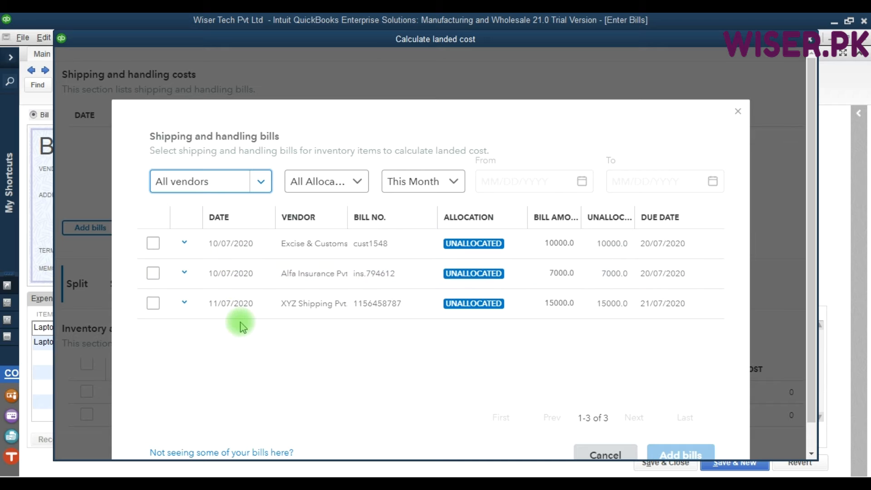
{"action": "left_click", "coordinate": [258, 181]}
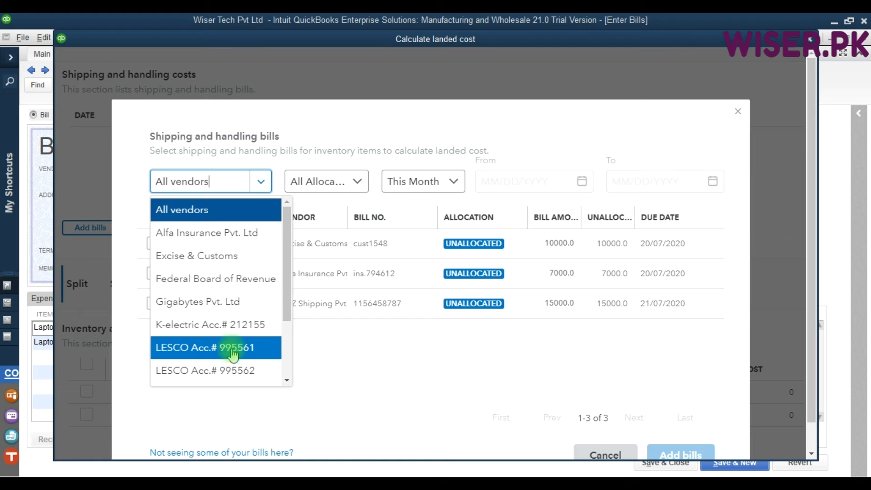
{"action": "left_click", "coordinate": [389, 142]}
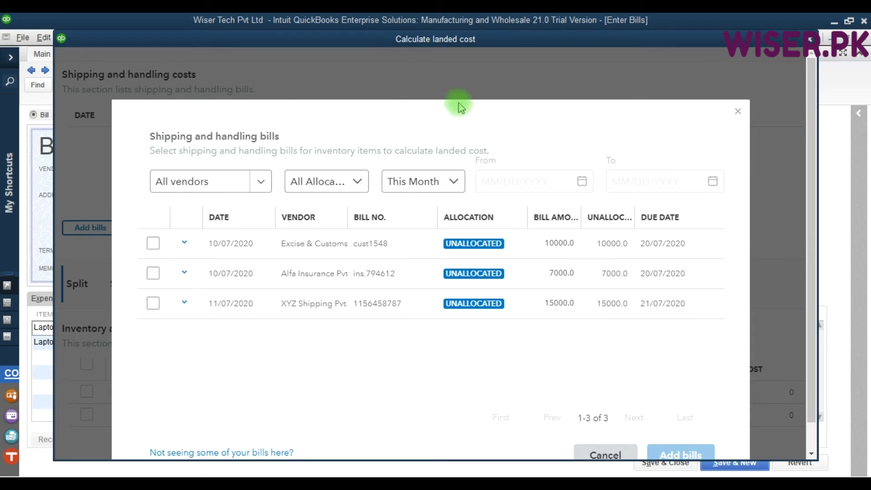
- Tick the Excise & Customs, Alfa Insurance and XYZ Shipping bills and add them, totalling 32,000
{"action": "left_click_drag", "start_coordinate": [810, 224], "coordinate": [815, 287]}
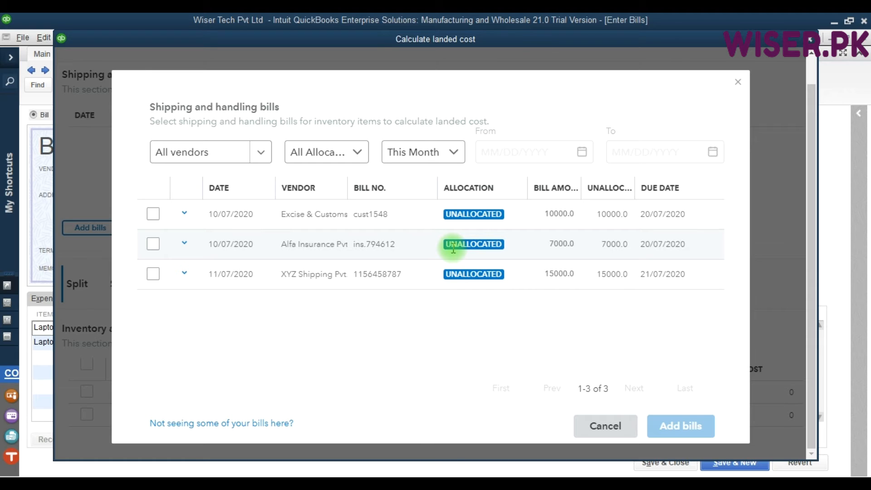
{"action": "key", "text": "F9"}
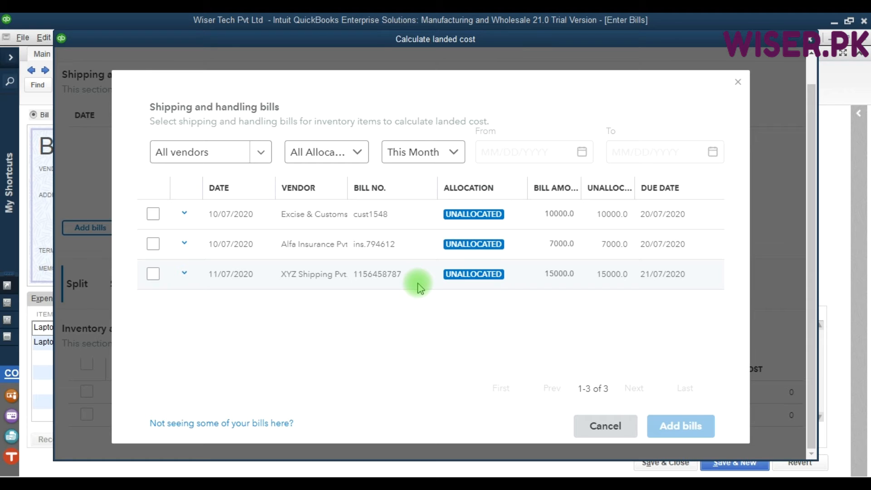
{"action": "left_click", "coordinate": [153, 214]}
{"action": "left_click", "coordinate": [153, 244]}
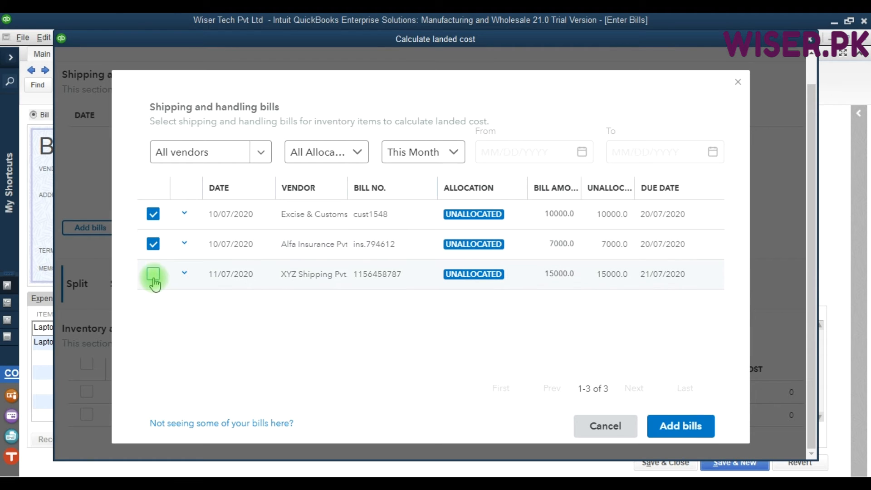
{"action": "left_click", "coordinate": [154, 274]}
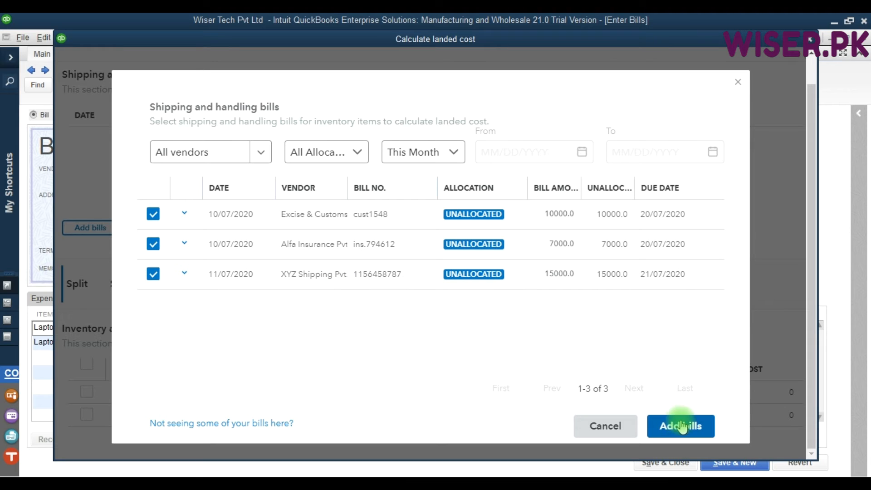
{"action": "left_click", "coordinate": [358, 154]}
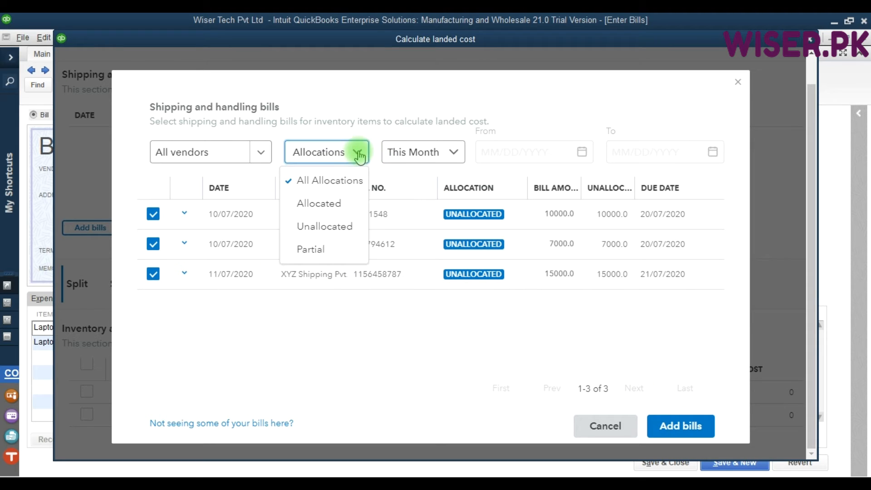
{"action": "left_click", "coordinate": [450, 155]}
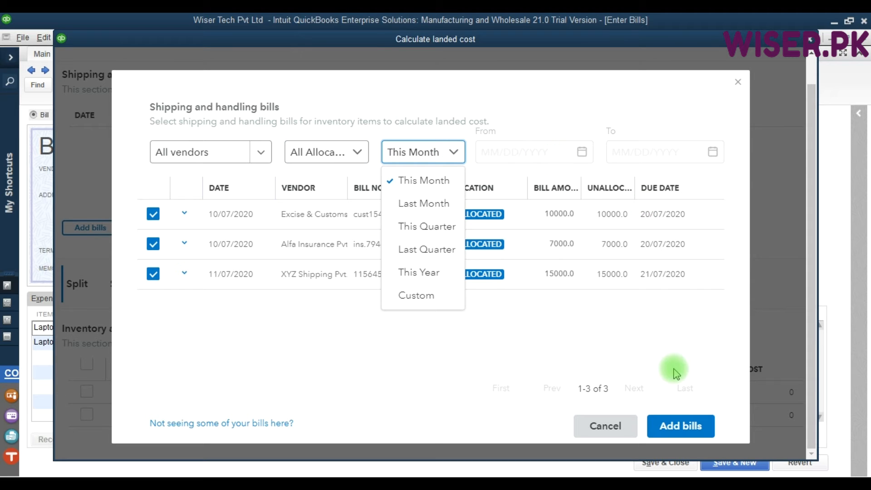
{"action": "left_click", "coordinate": [683, 424]}
{"action": "left_click", "coordinate": [682, 425]}
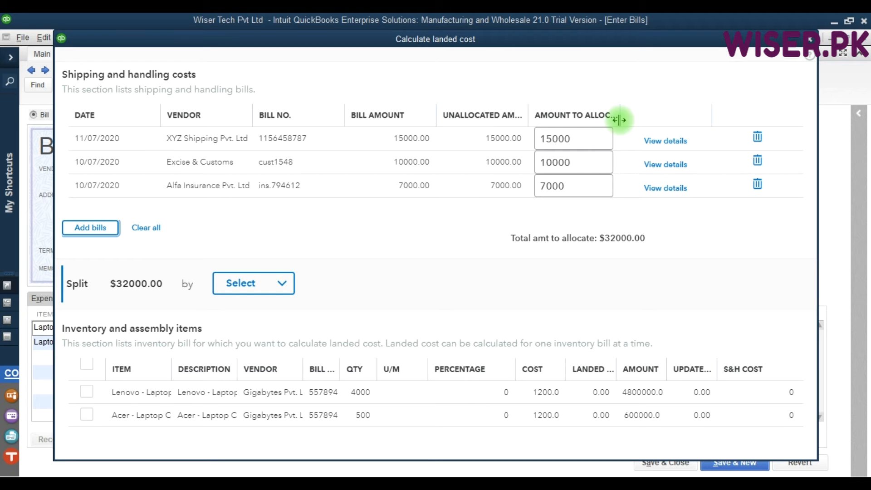
- Widen the Amount to Allocate column and check the allocation amounts
{"action": "left_click_drag", "start_coordinate": [620, 119], "coordinate": [653, 119]}
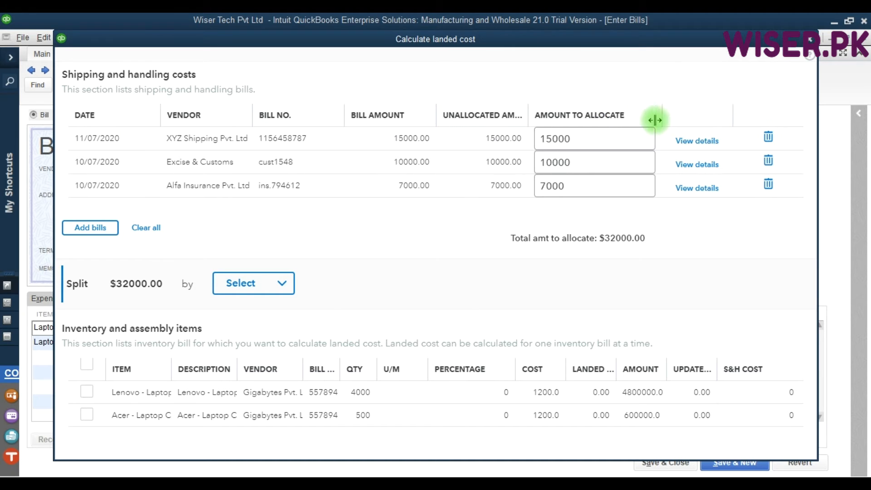
{"action": "left_click", "coordinate": [591, 143]}
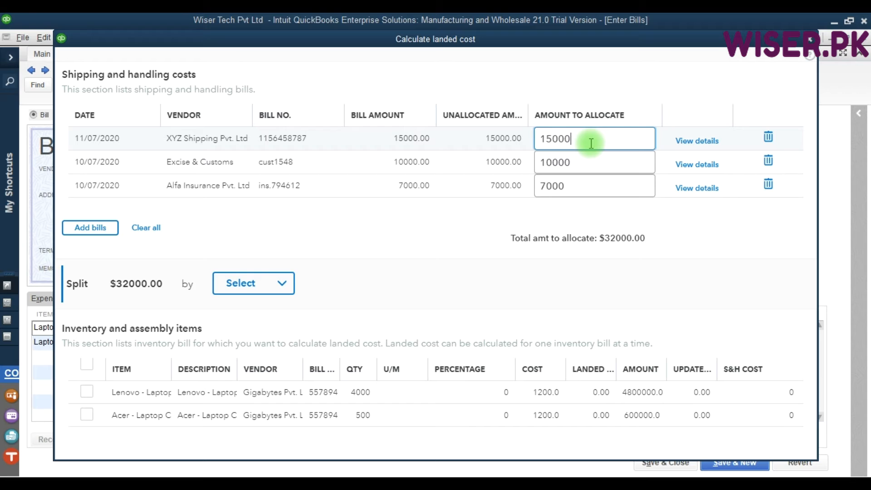
{"action": "left_click", "coordinate": [574, 187]}
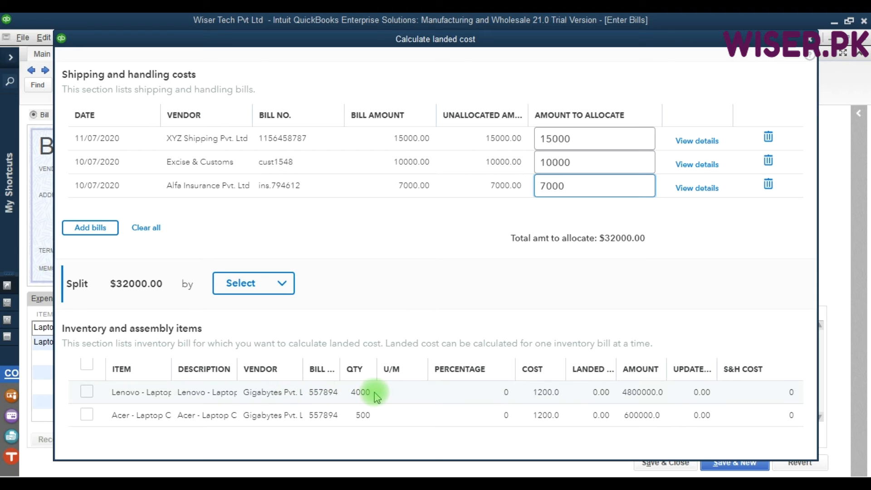
{"action": "left_click", "coordinate": [587, 139]}
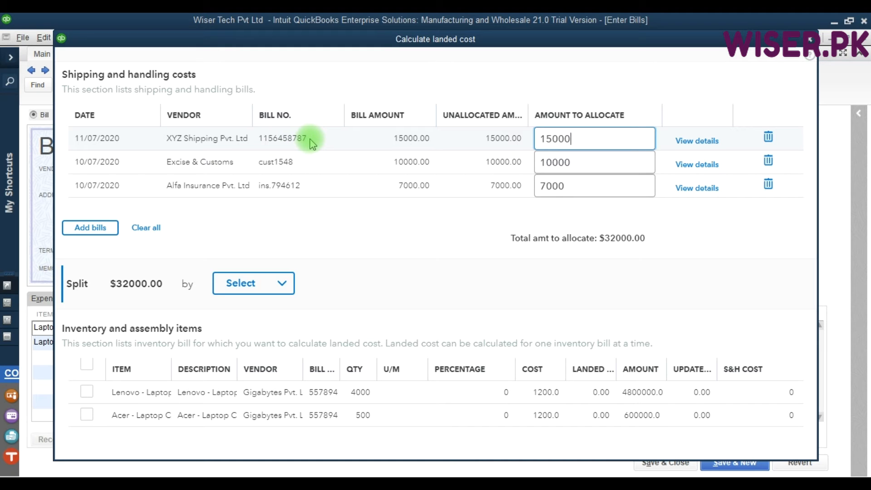
- Re-enter 15000 as the XYZ Shipping amount to allocate
{"action": "left_click", "coordinate": [582, 140]}
{"action": "key", "text": "BackSpace"}
{"action": "key", "text": "BackSpace"}
{"action": "key", "text": "BackSpace"}
{"action": "key", "text": "BackSpace"}
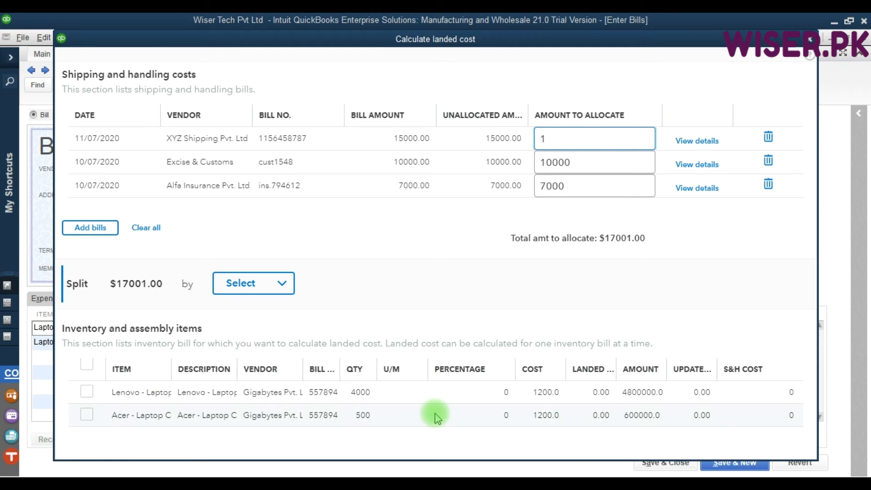
{"action": "left_click", "coordinate": [554, 142]}
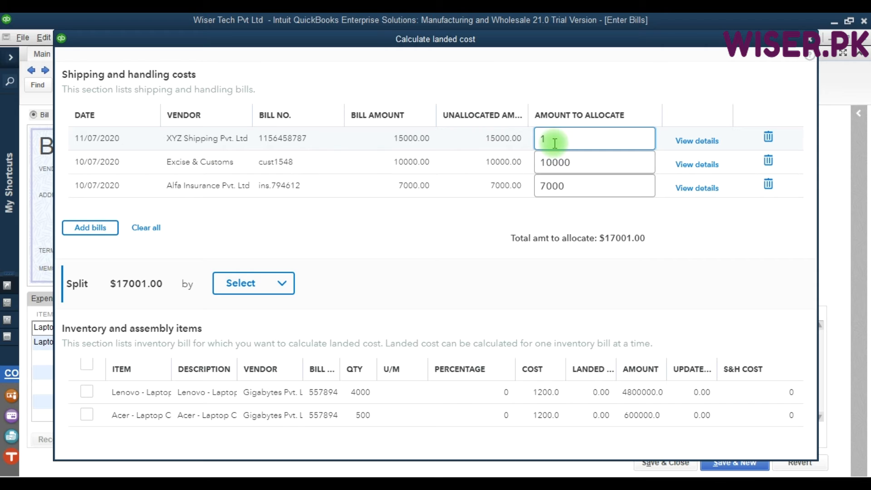
{"action": "type", "text": "5000"}
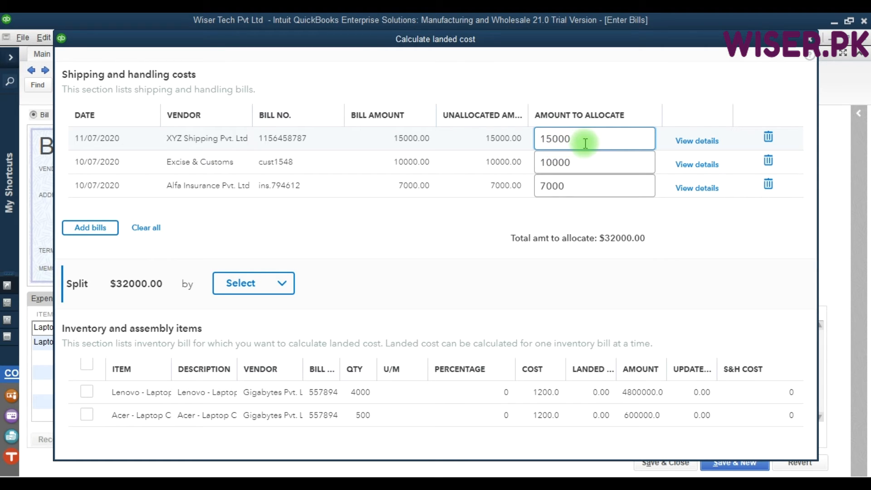
{"action": "key", "text": "BackSpace"}
{"action": "key", "text": "BackSpace"}
{"action": "key", "text": "BackSpace"}
{"action": "key", "text": "BackSpace"}
{"action": "key", "text": "BackSpace"}
{"action": "type", "text": "150"}
{"action": "key", "text": "BackSpace"}
{"action": "type", "text": "000"}
{"action": "key", "text": "Tab"}
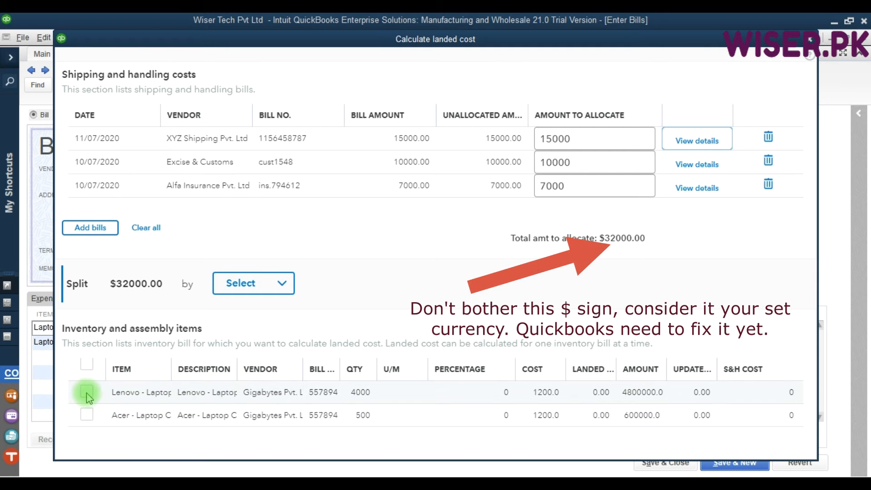
- Split by Quantity and recalculate: 28444.44 to Lenovo, 3555.56 to Acer, 1207.11 per unit
{"action": "left_click", "coordinate": [87, 393]}
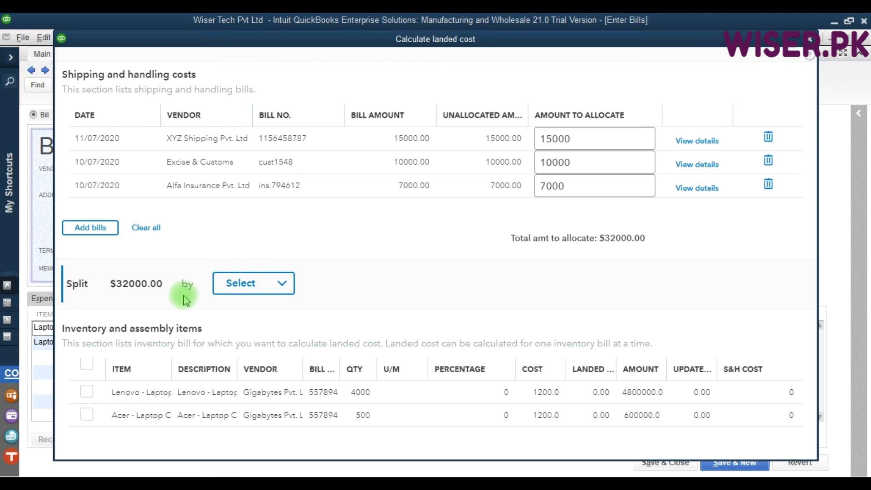
{"action": "left_click", "coordinate": [283, 291]}
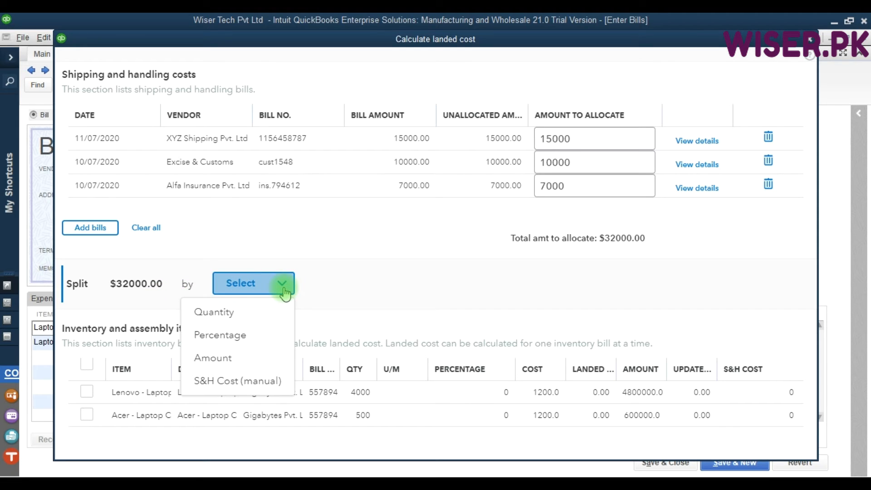
{"action": "left_click", "coordinate": [243, 310]}
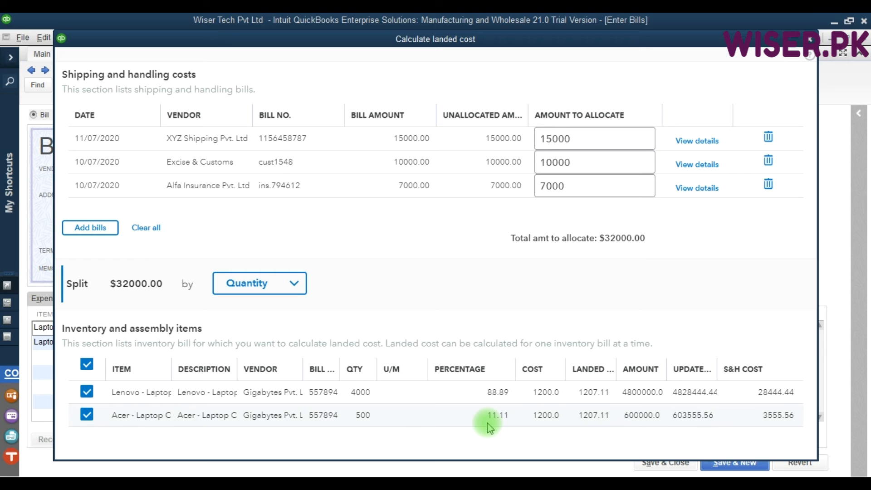
{"action": "key", "text": "F9"}
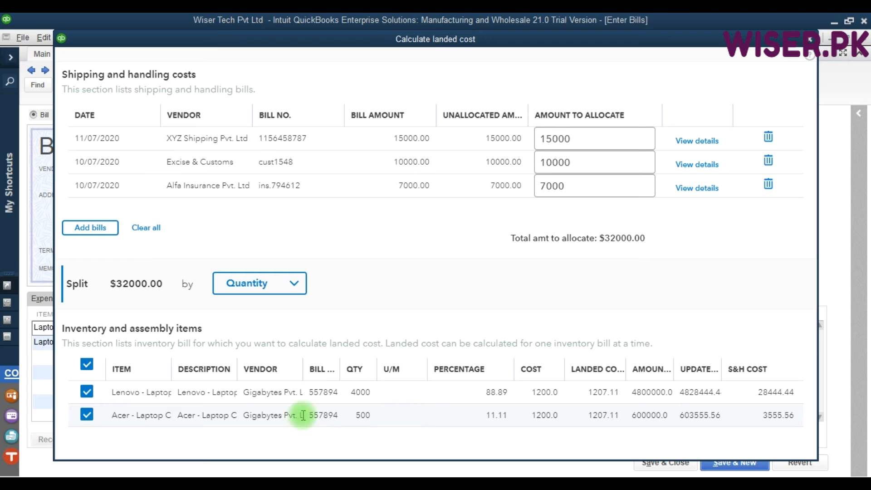
- Switch the split to Percentage with 85% for the Lenovo charger and 15% for the Acer charger
{"action": "left_click", "coordinate": [296, 285]}
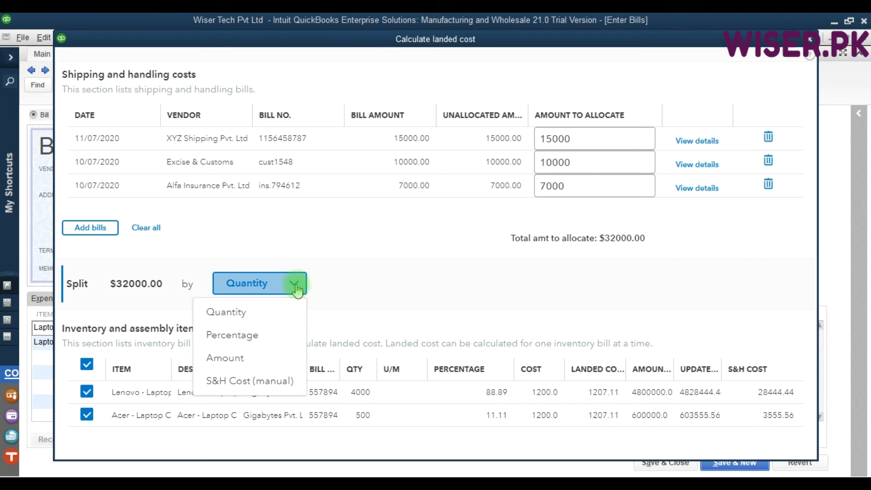
{"action": "left_click", "coordinate": [248, 337]}
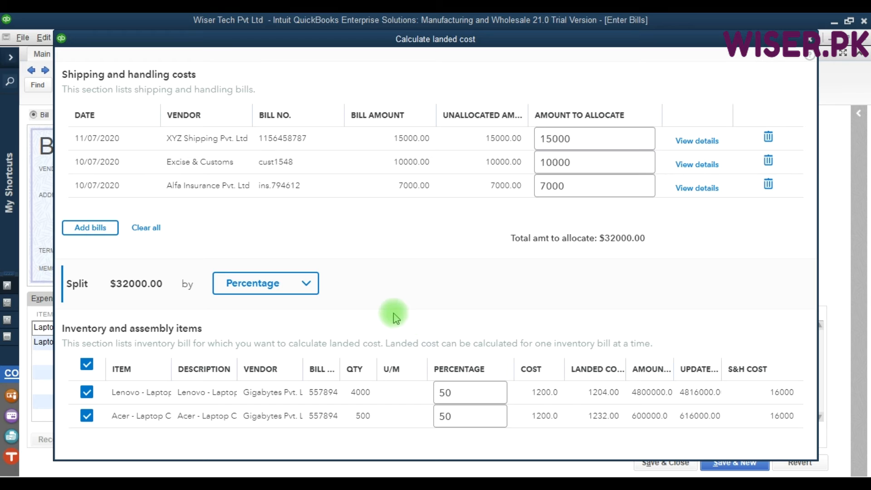
{"action": "left_click", "coordinate": [464, 394]}
{"action": "key", "text": "BackSpace"}
{"action": "key", "text": "BackSpace"}
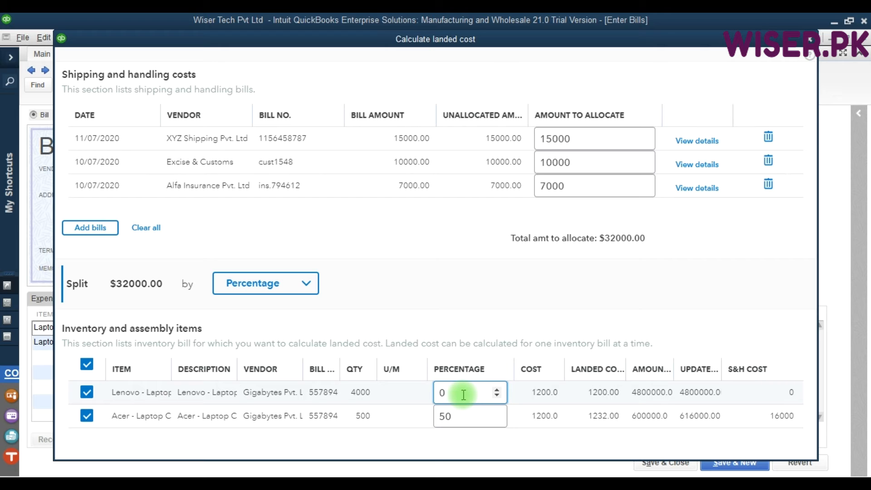
{"action": "type", "text": "85"}
{"action": "key", "text": "BackSpace"}
{"action": "key", "text": "BackSpace"}
{"action": "type", "text": "85"}
{"action": "key", "text": "Tab"}
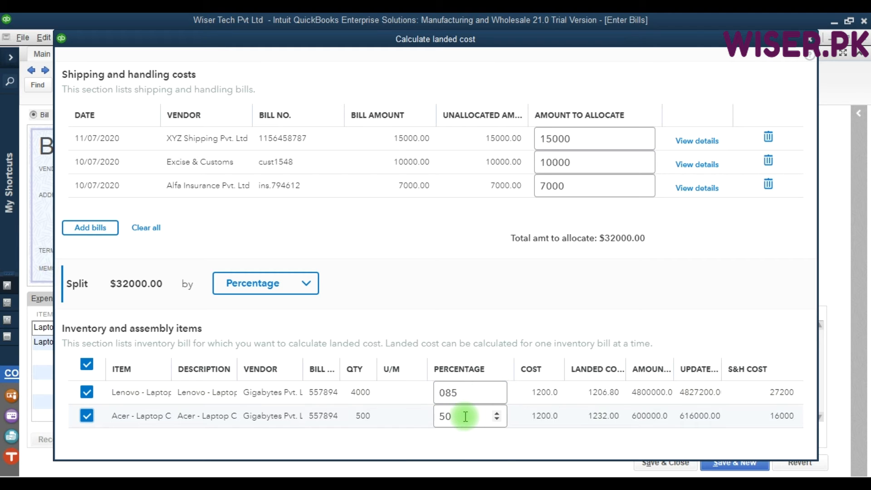
{"action": "left_click", "coordinate": [465, 416]}
{"action": "key", "text": "BackSpace"}
{"action": "key", "text": "BackSpace"}
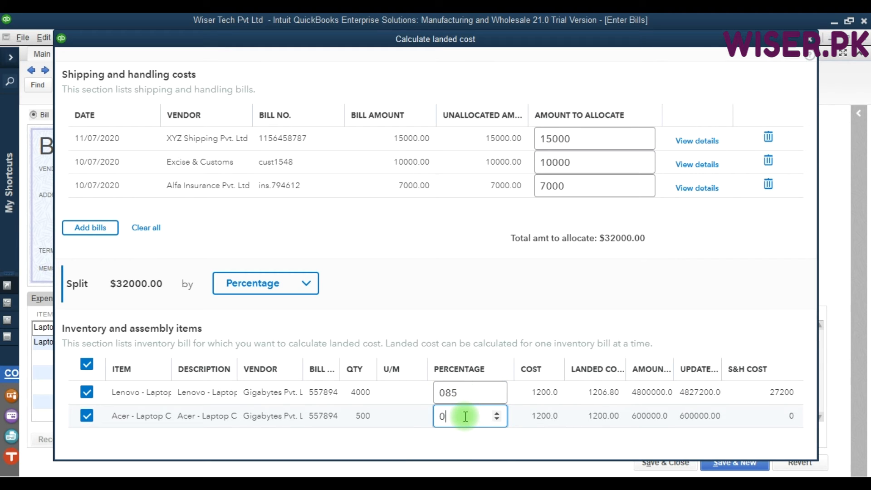
{"action": "type", "text": "15"}
{"action": "key", "text": "Tab"}
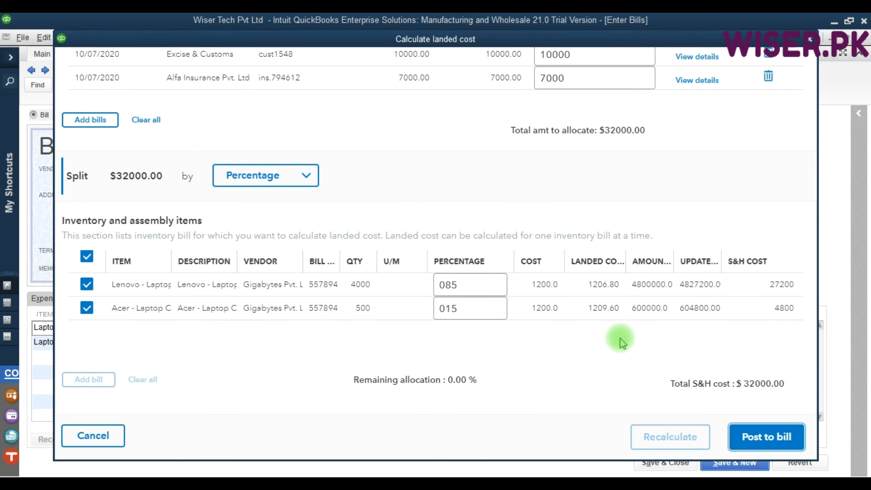
{"action": "left_click", "coordinate": [307, 179]}
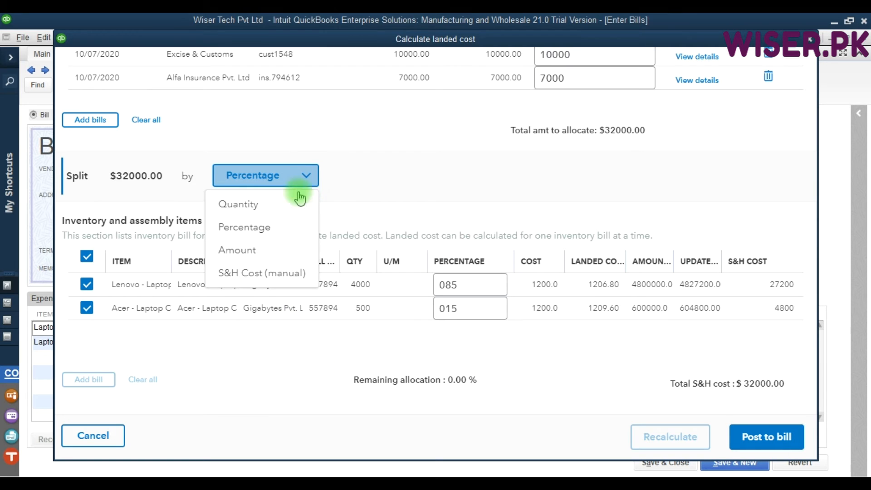
- Try splitting by Amount, by Quantity, and by manual S&H Cost per charger
{"action": "left_click", "coordinate": [243, 256]}
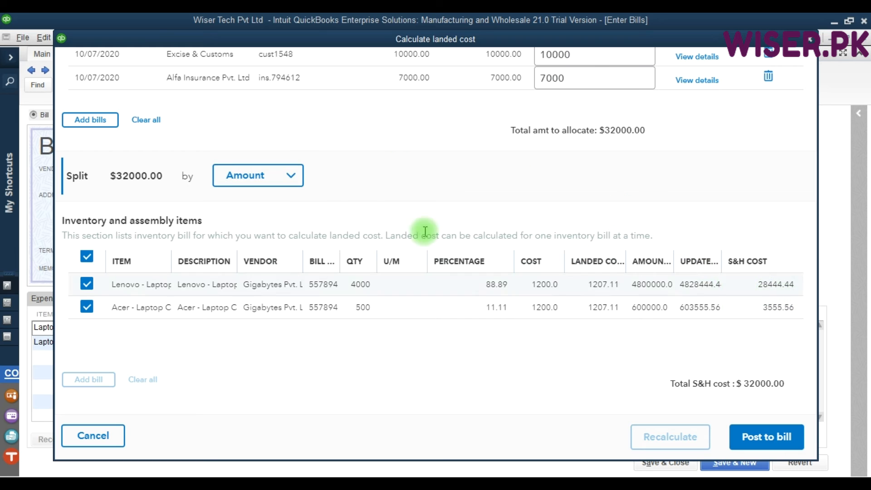
{"action": "left_click", "coordinate": [290, 180]}
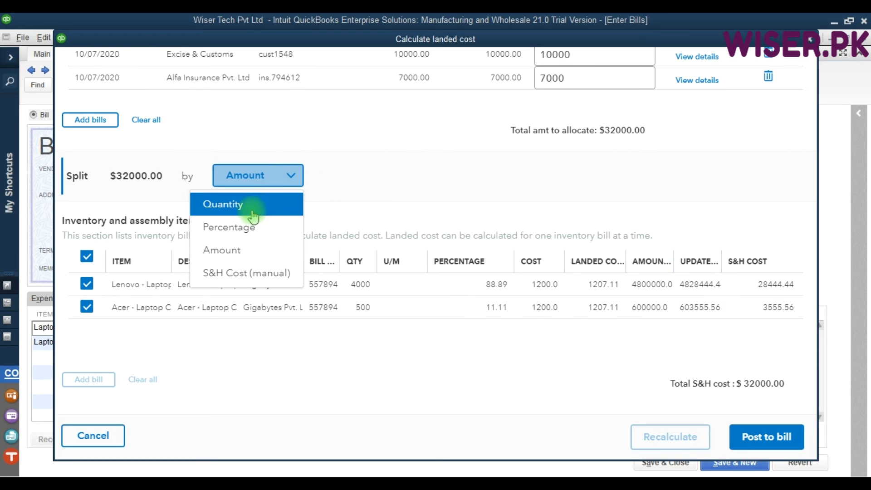
{"action": "left_click", "coordinate": [279, 206]}
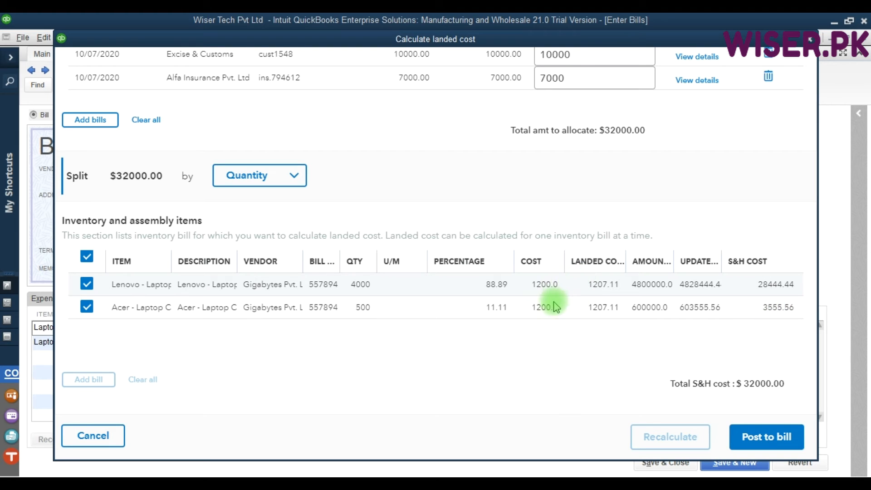
{"action": "left_click", "coordinate": [293, 181]}
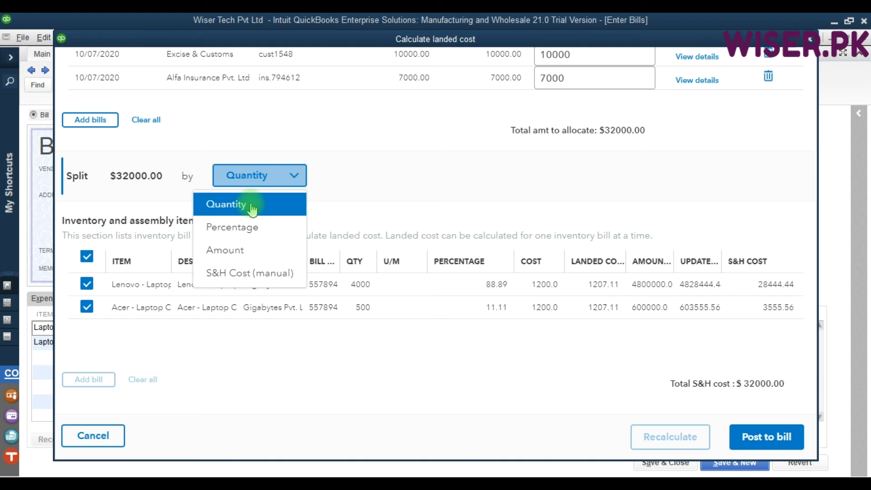
{"action": "left_click", "coordinate": [257, 277]}
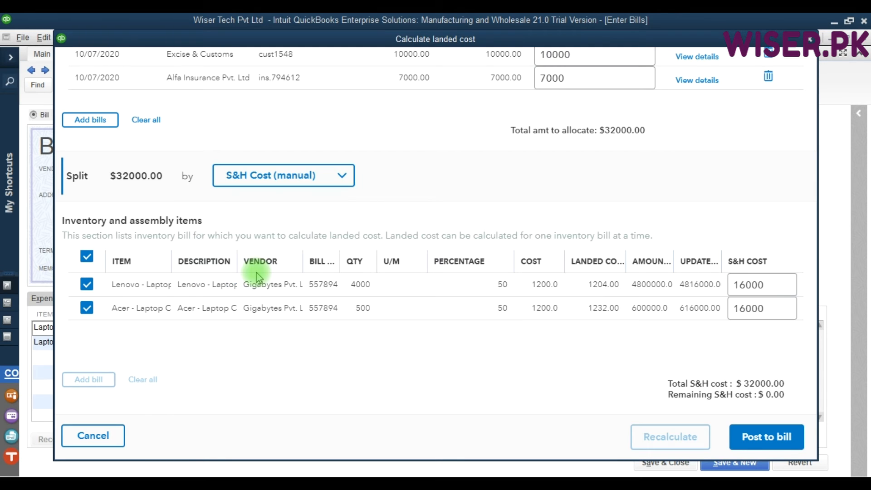
{"action": "left_click", "coordinate": [772, 285]}
{"action": "left_click", "coordinate": [765, 308]}
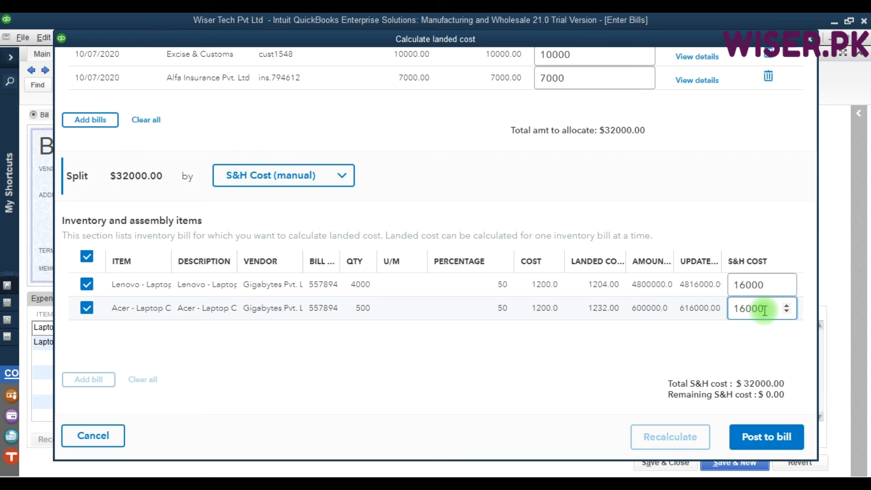
- Return the split to Quantity so each charger lands at 1207.11
{"action": "left_click", "coordinate": [345, 175]}
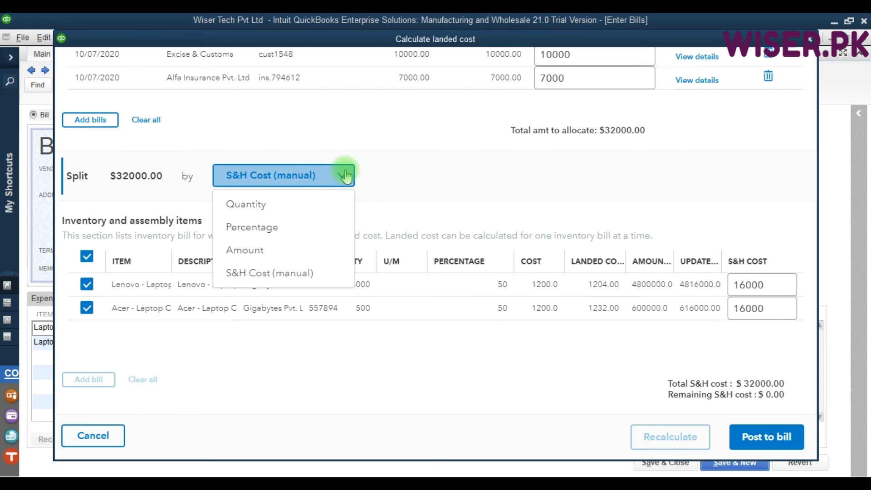
{"action": "left_click", "coordinate": [268, 207]}
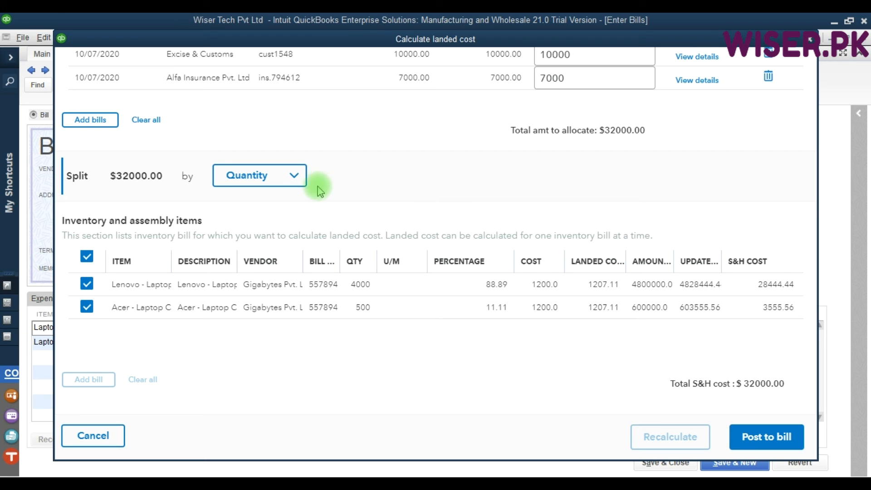
{"action": "left_click", "coordinate": [293, 178]}
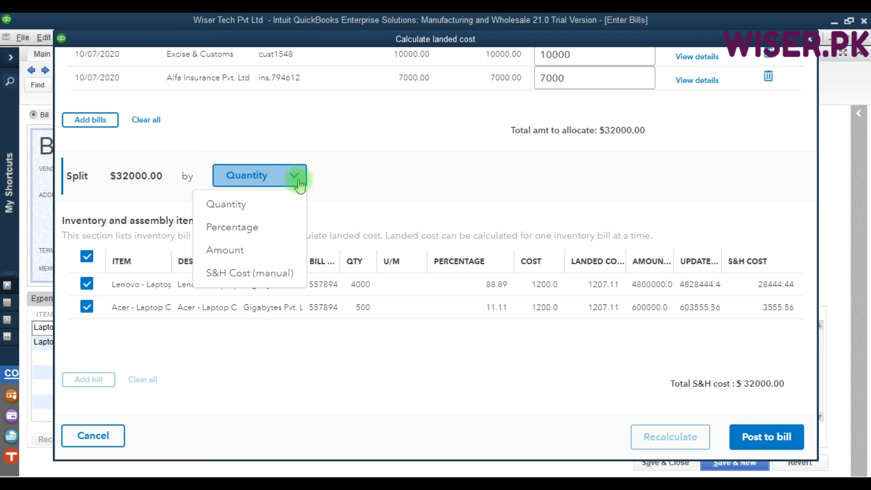
{"action": "left_click", "coordinate": [253, 203]}
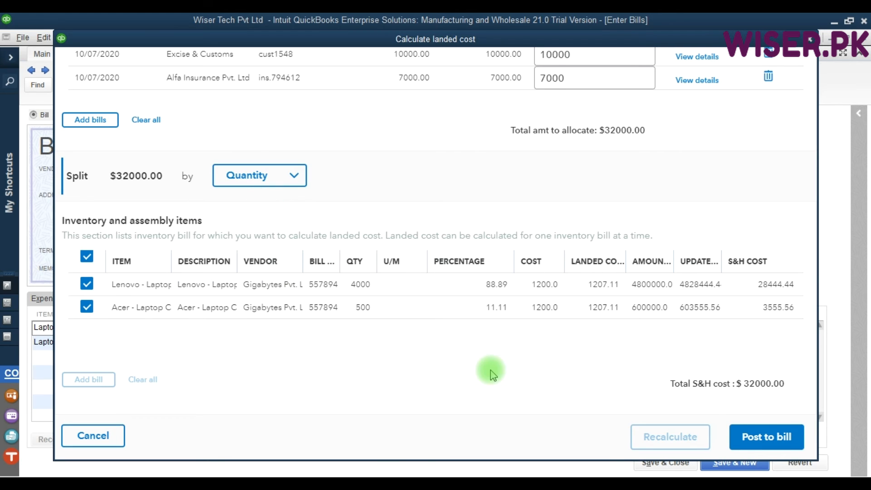
- Post the landed cost to the bill and resize the New Selling Price window's cost and price columns
{"action": "left_click", "coordinate": [771, 436]}
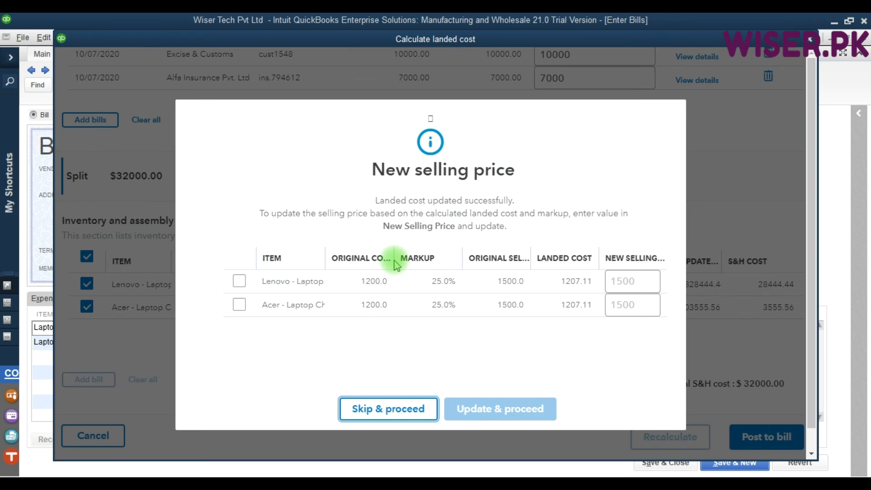
{"action": "left_click_drag", "start_coordinate": [396, 264], "coordinate": [401, 262]}
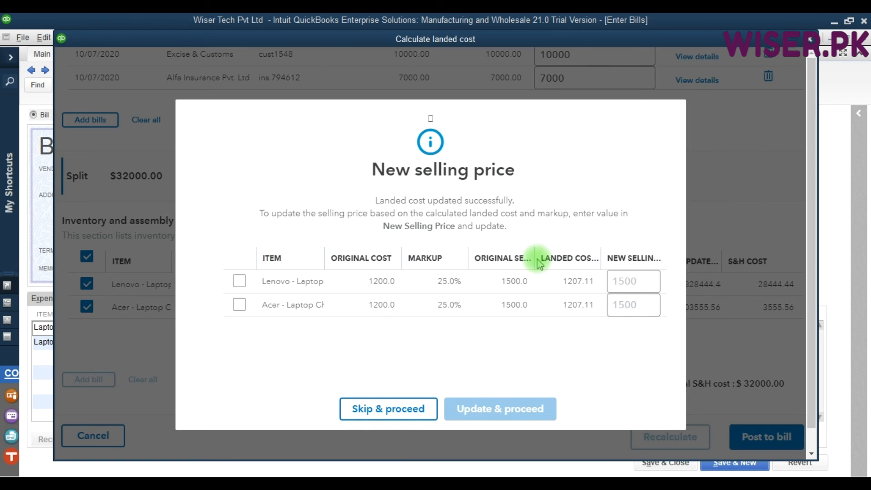
{"action": "left_click_drag", "start_coordinate": [535, 258], "coordinate": [545, 257]}
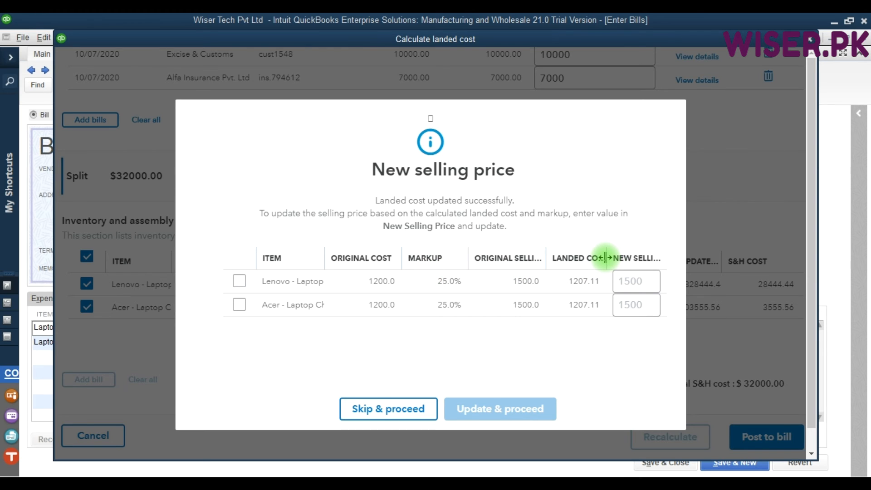
{"action": "left_click_drag", "start_coordinate": [606, 258], "coordinate": [613, 258]}
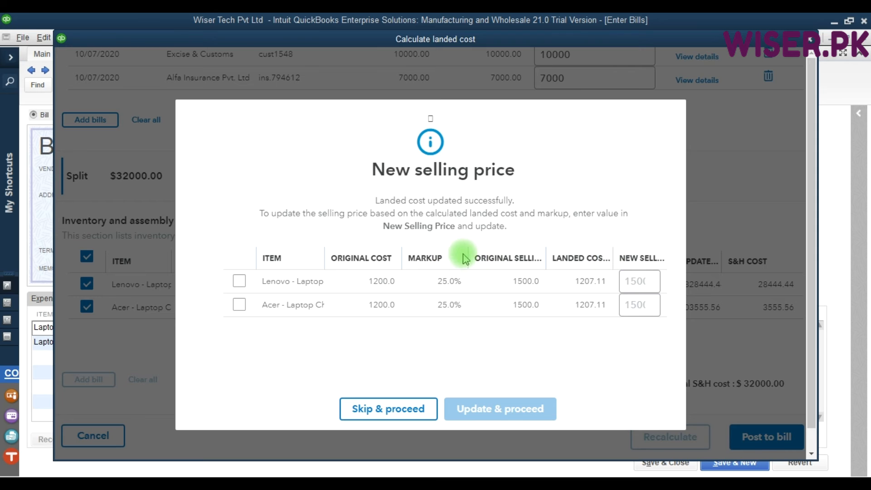
{"action": "left_click_drag", "start_coordinate": [545, 258], "coordinate": [522, 257]}
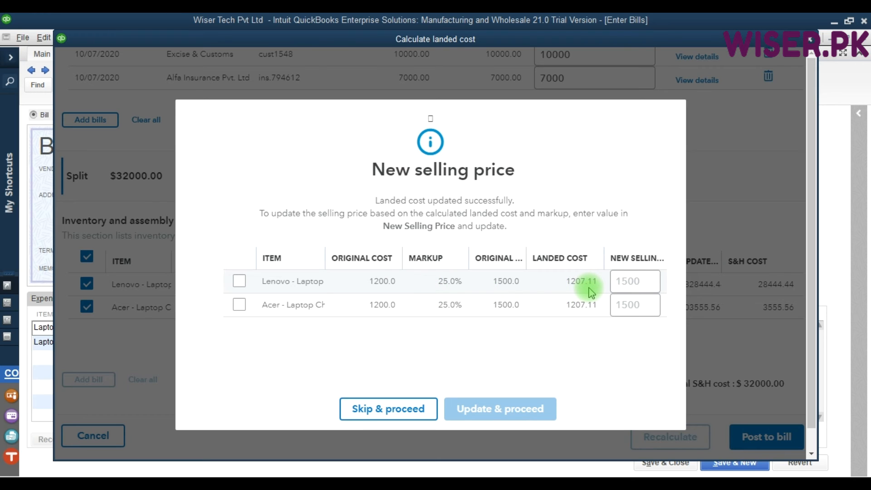
- Set a new selling price of 1520 for the Lenovo and Acer chargers
{"action": "left_click", "coordinate": [644, 282]}
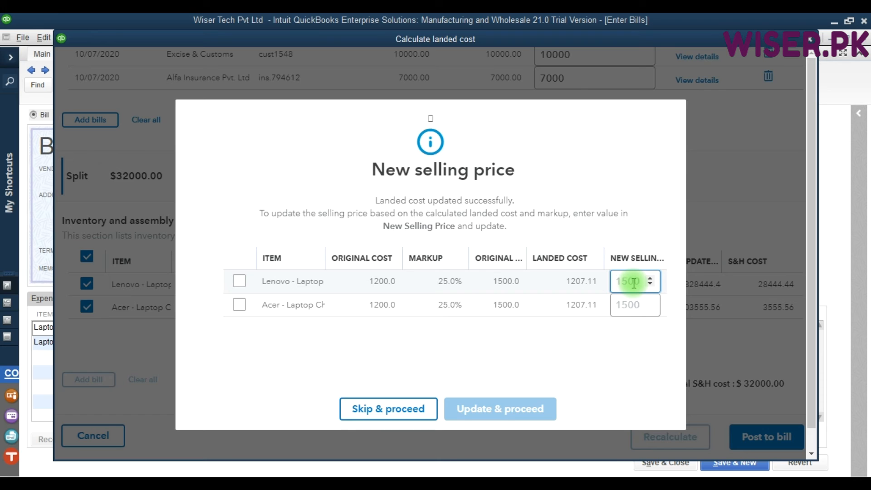
{"action": "type", "text": "15"}
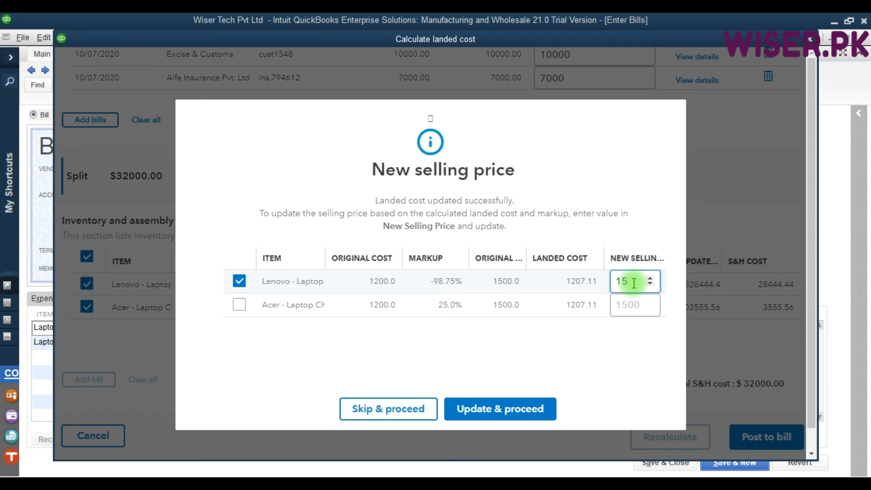
{"action": "type", "text": "20"}
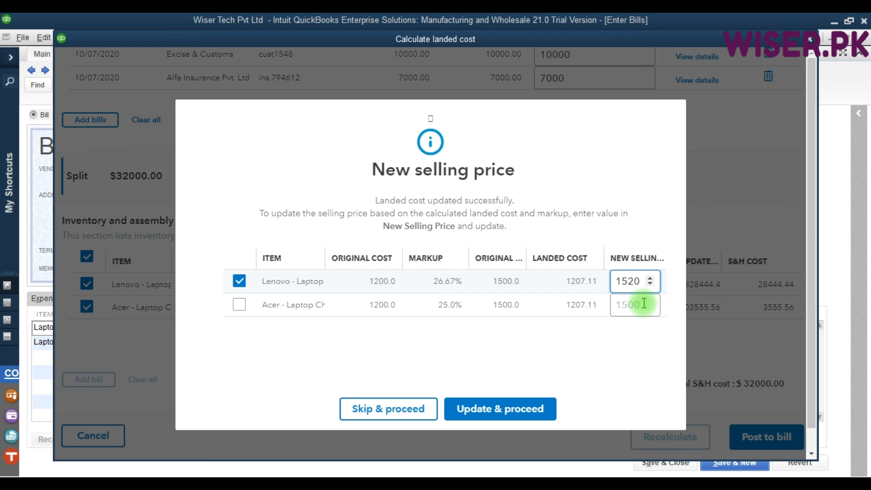
{"action": "left_click", "coordinate": [644, 304]}
{"action": "type", "text": "1520"}
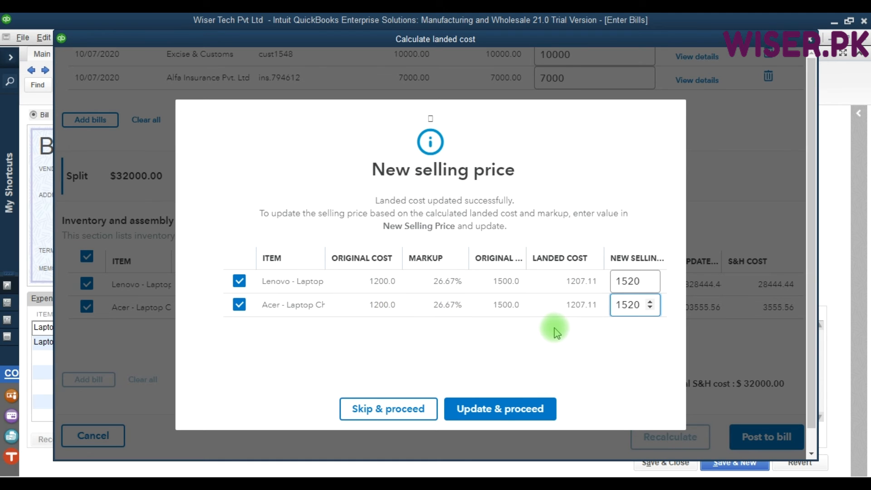
- Apply the 1520 selling prices and recalculate the bill so each charger costs 1,207.11
{"action": "left_click", "coordinate": [498, 408]}
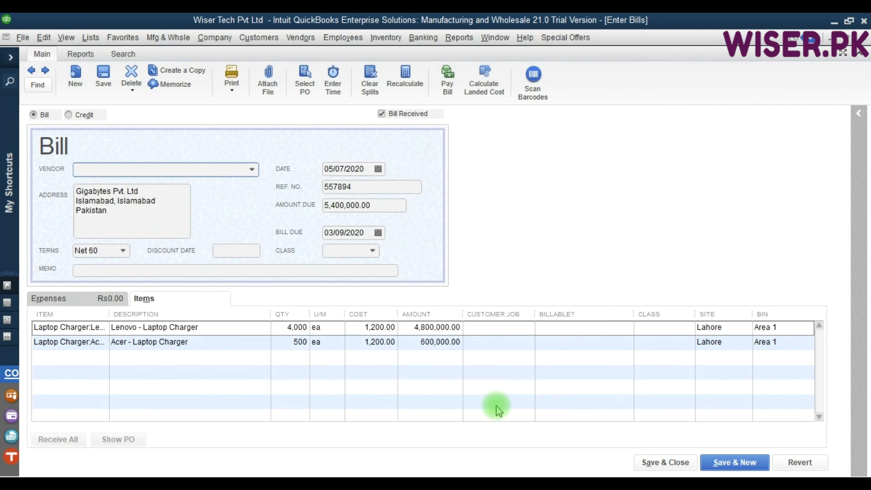
{"action": "left_click", "coordinate": [441, 227]}
{"action": "key", "text": "F9"}
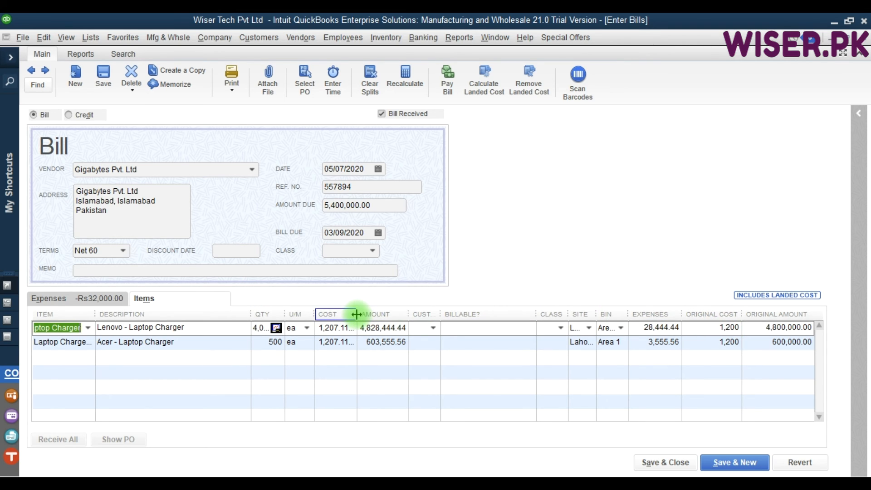
{"action": "left_click_drag", "start_coordinate": [358, 314], "coordinate": [374, 314]}
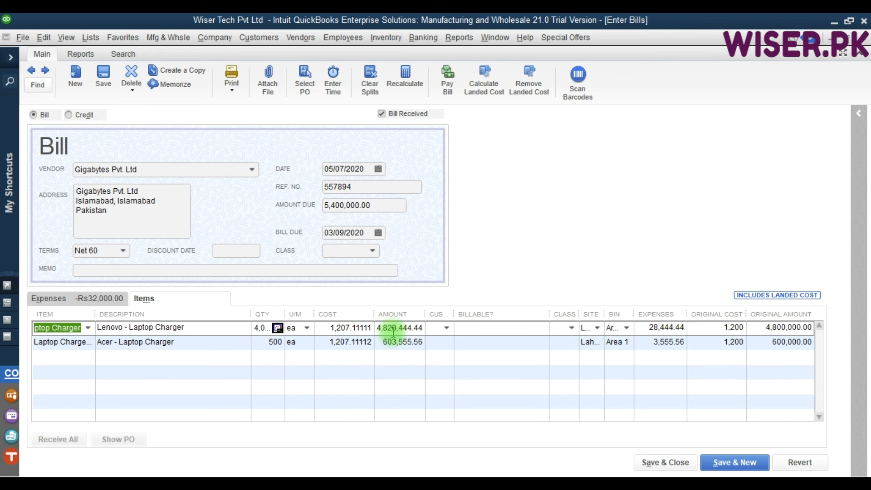
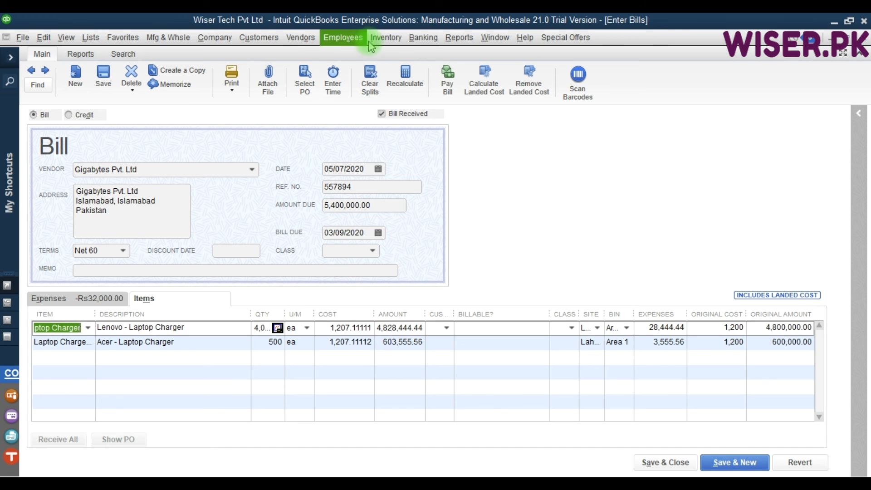
- Open the Trial Balance as of January 31, 2021 and select the 32,000.00 Landed Cost balance
{"action": "left_click", "coordinate": [455, 37]}
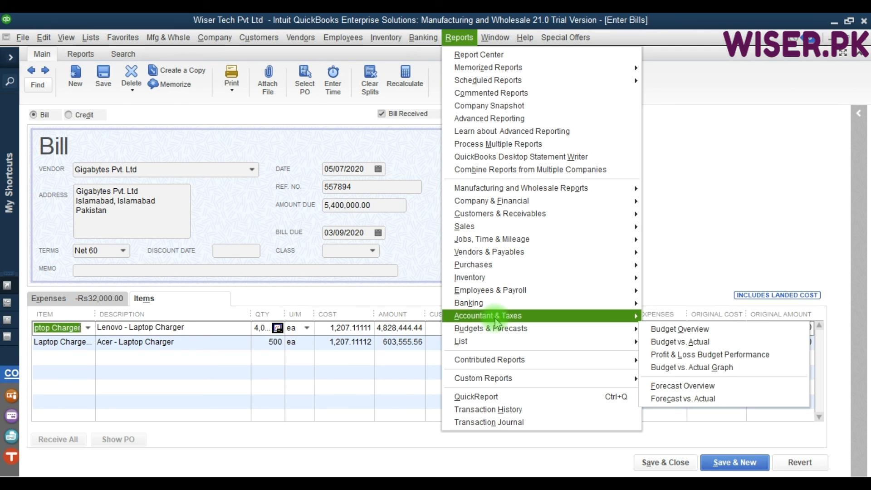
{"action": "mouse_move", "coordinate": [538, 320]}
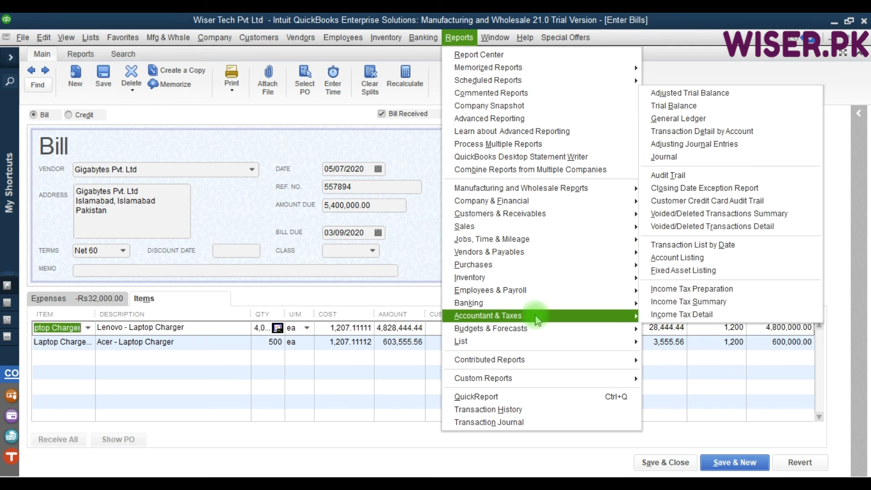
{"action": "left_click", "coordinate": [719, 108]}
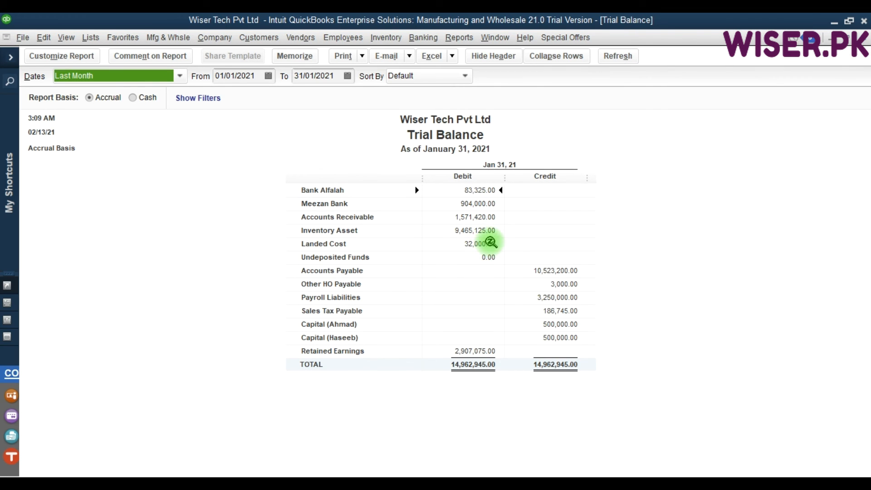
{"action": "left_click", "coordinate": [476, 244]}
- Drill into Landed Cost for all dates and widen the Name column to see the three bills
{"action": "double_click", "coordinate": [475, 244]}
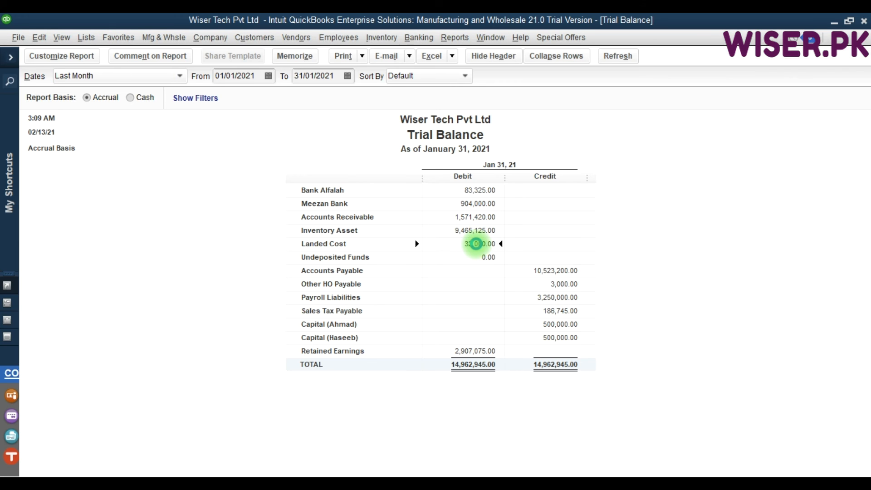
{"action": "key", "text": "a"}
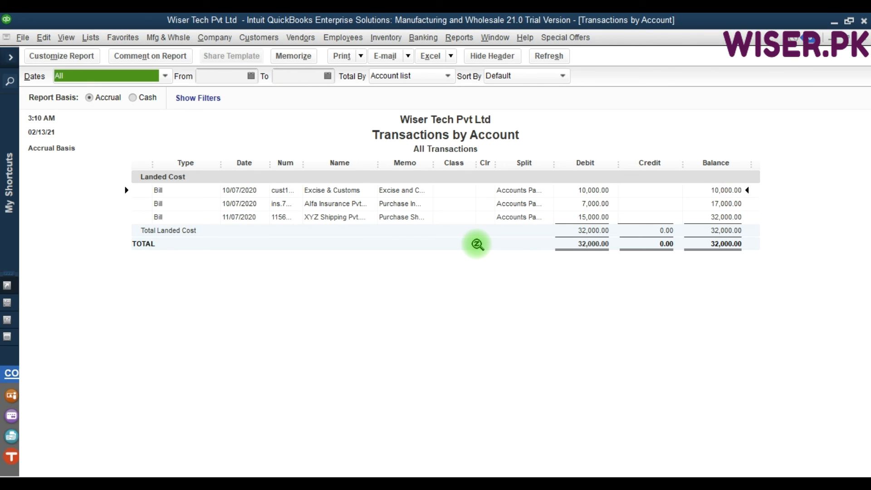
{"action": "key", "text": "F9"}
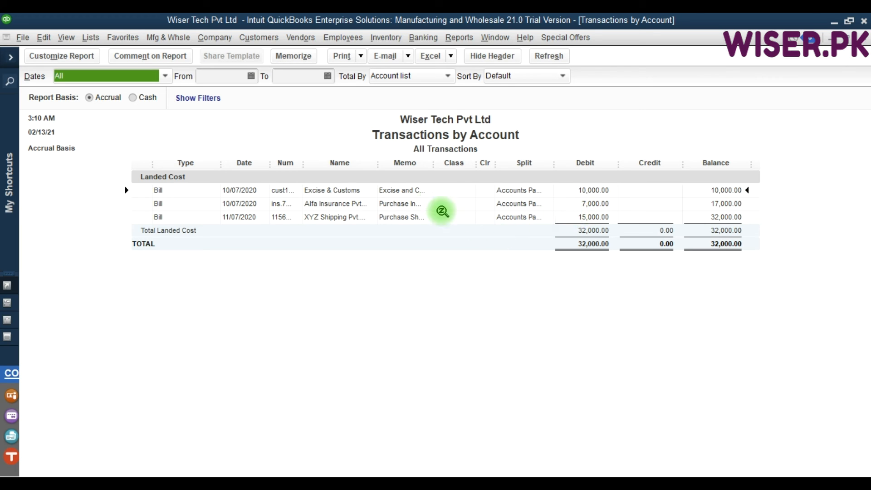
{"action": "left_click_drag", "start_coordinate": [380, 165], "coordinate": [428, 164]}
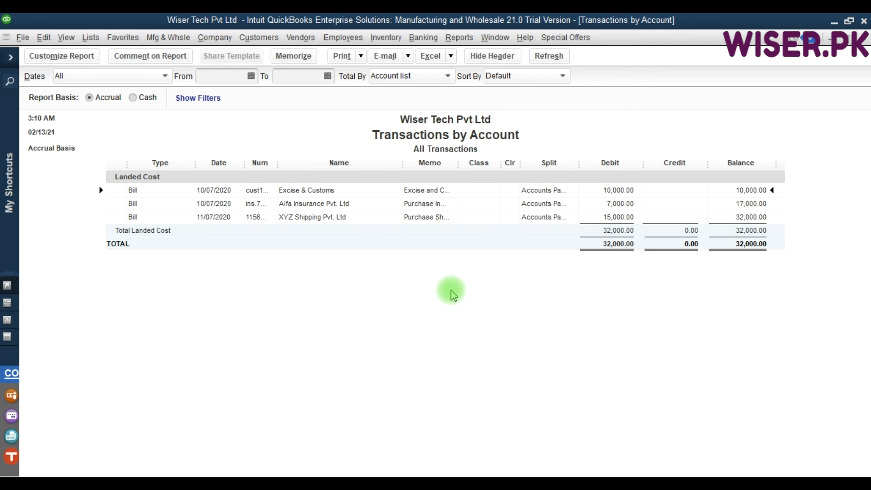
- Close the detail report without memorizing it and close the trial balance, returning to the bill
{"action": "key", "text": "Escape"}
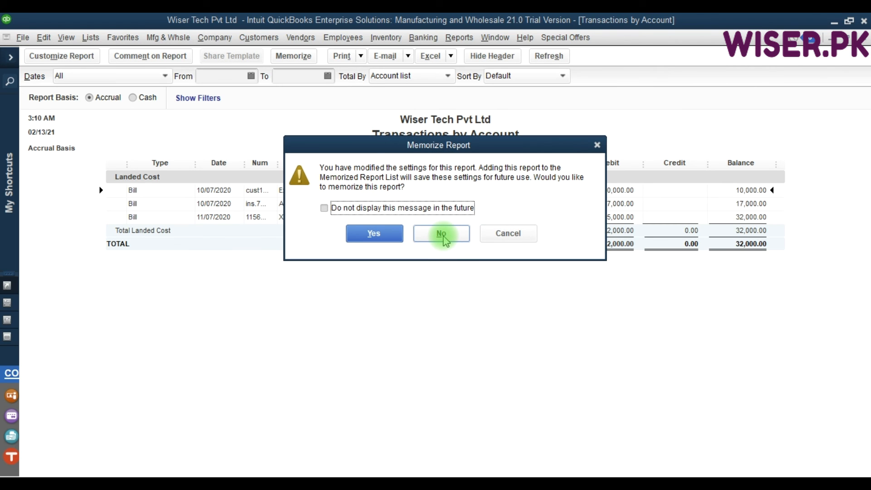
{"action": "left_click", "coordinate": [442, 234]}
{"action": "key", "text": "Escape"}
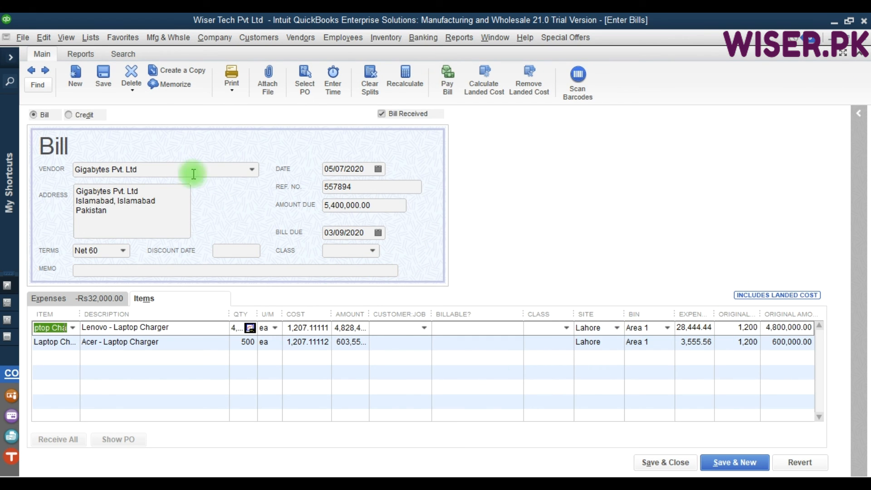
- Record the Gigabytes Pvt. Ltd bill changes, accepting the credit-limit and unassigned-class warnings
{"action": "left_click", "coordinate": [102, 78]}
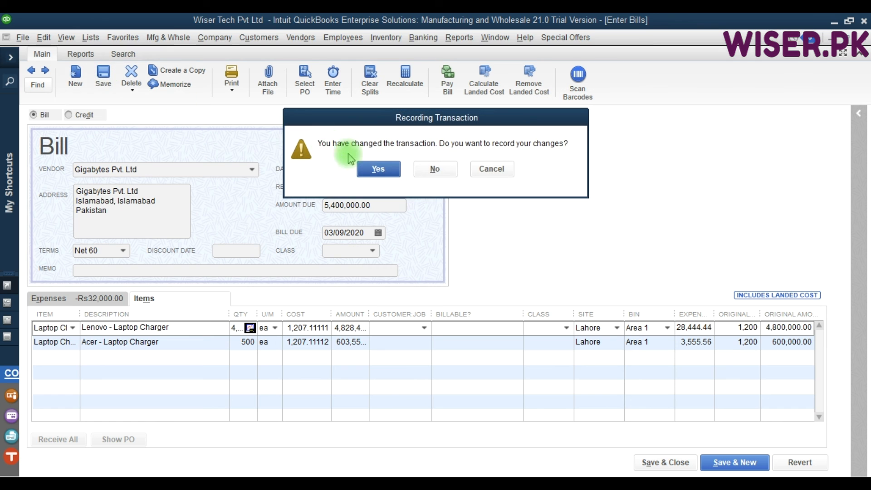
{"action": "left_click", "coordinate": [379, 169]}
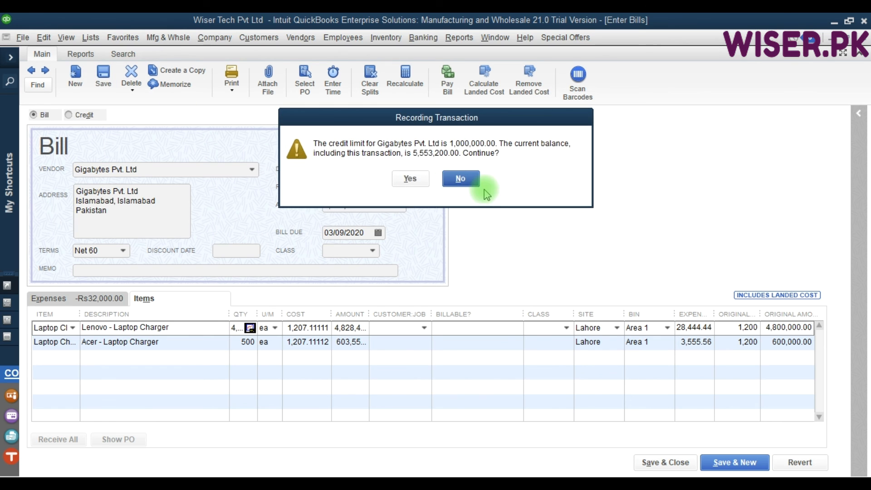
{"action": "left_click", "coordinate": [409, 178]}
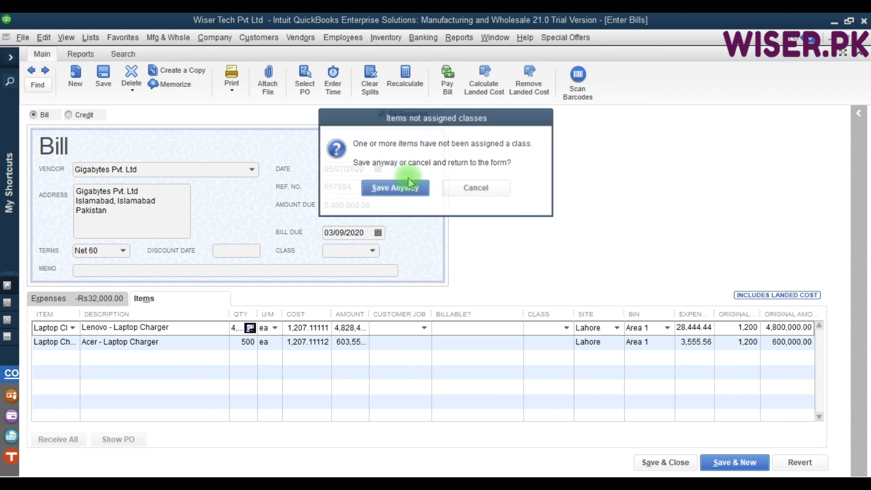
{"action": "left_click", "coordinate": [405, 186]}
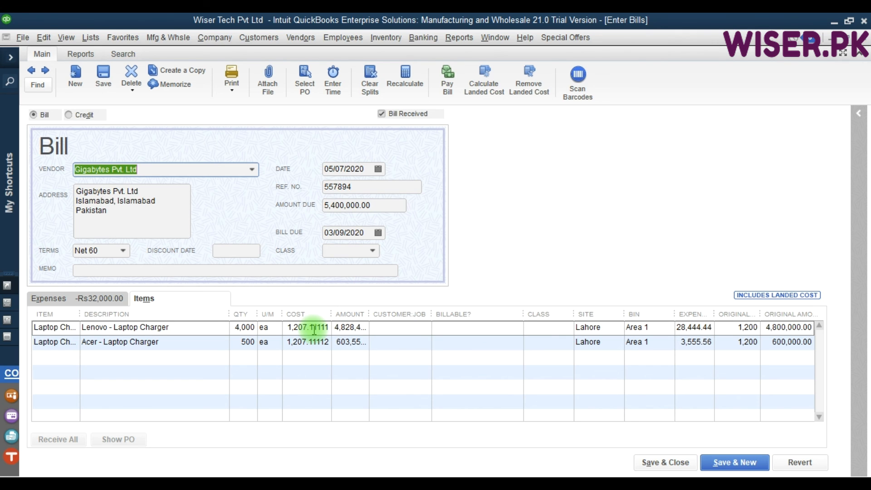
{"action": "left_click", "coordinate": [99, 299]}
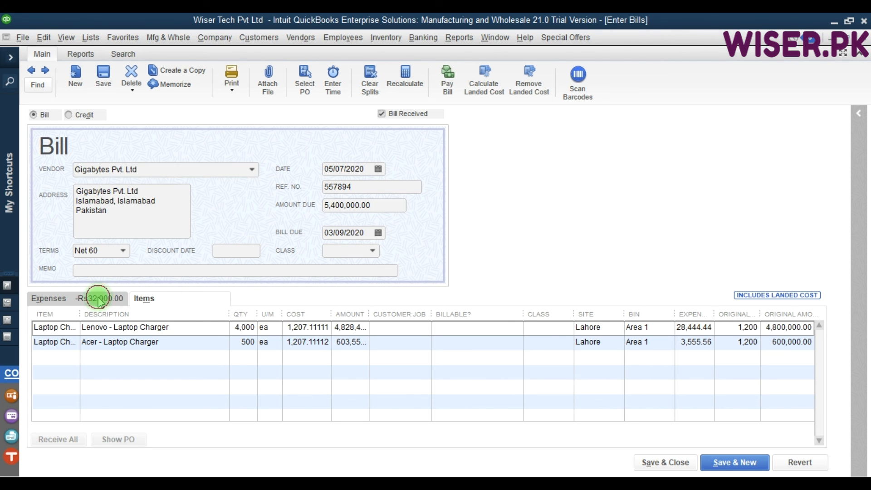
- Select the -32,000.00 Landed Cost expense line whose memo cites the three vendor bills
{"action": "left_click", "coordinate": [170, 332]}
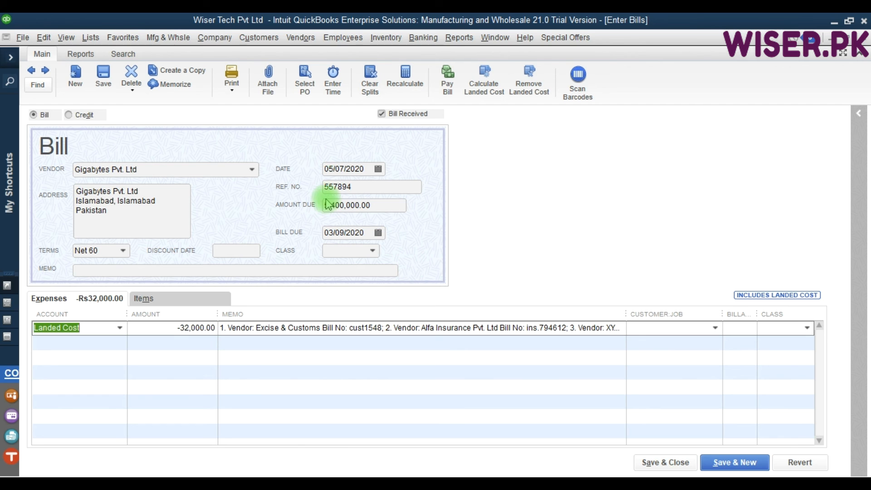
{"action": "left_click", "coordinate": [459, 38]}
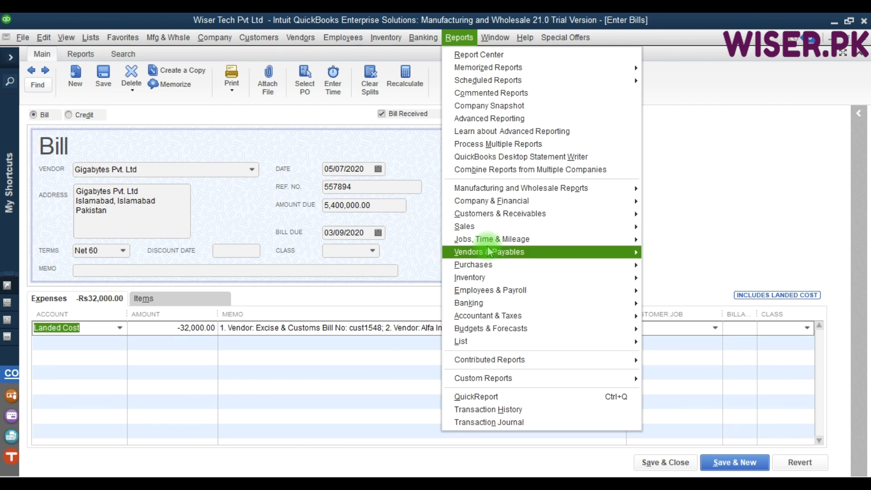
- Reopen the Trial Balance, now showing Landed Cost at 0.00, and drill into its transactions
{"action": "mouse_move", "coordinate": [496, 316]}
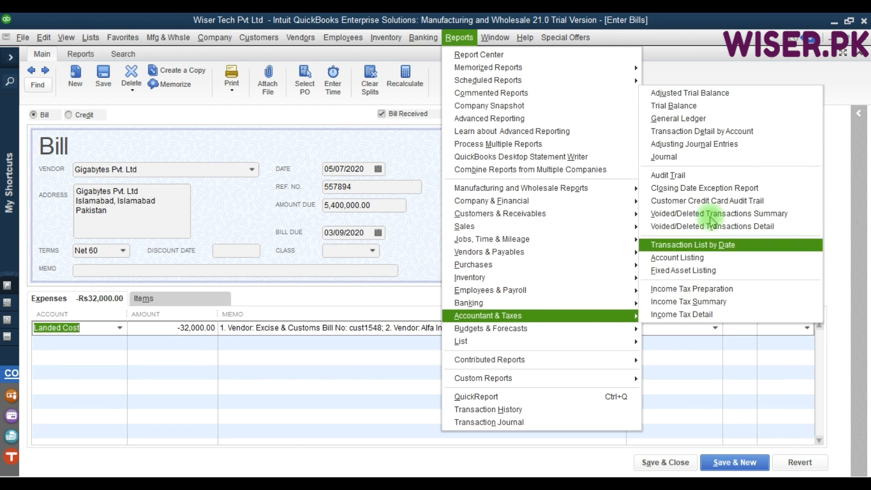
{"action": "left_click", "coordinate": [722, 108]}
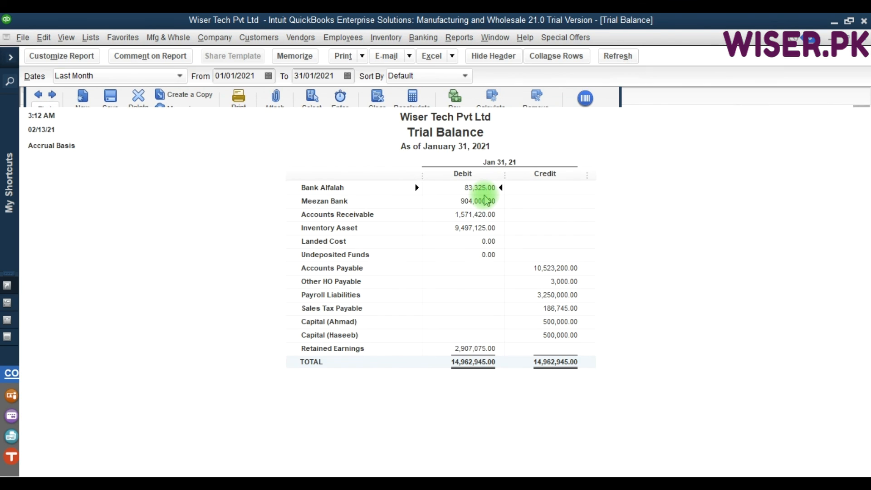
{"action": "left_click", "coordinate": [476, 244]}
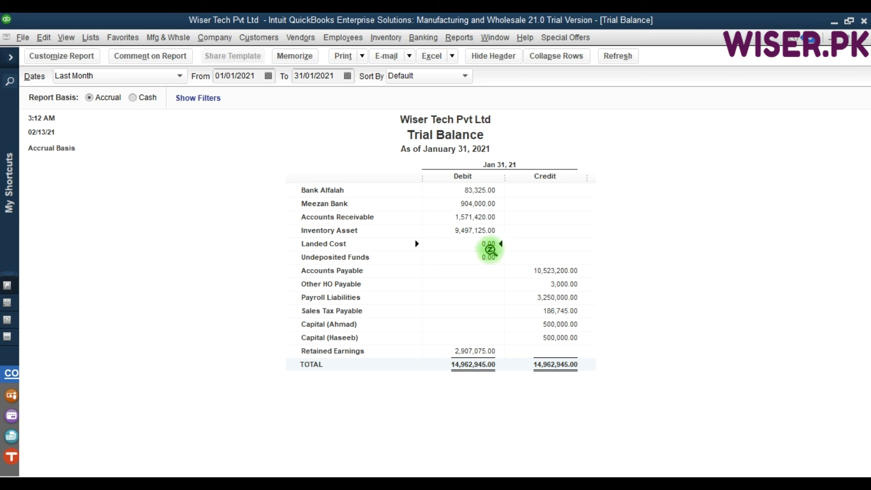
{"action": "double_click", "coordinate": [467, 250]}
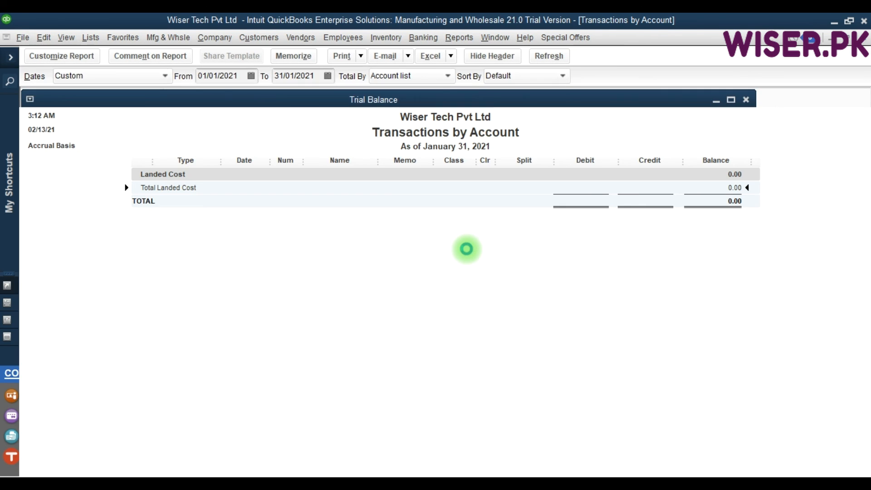
- Show all-date Landed Cost transactions and review the Excise & Customs and Gigabytes 32,000.00 bills
{"action": "key", "text": "a"}
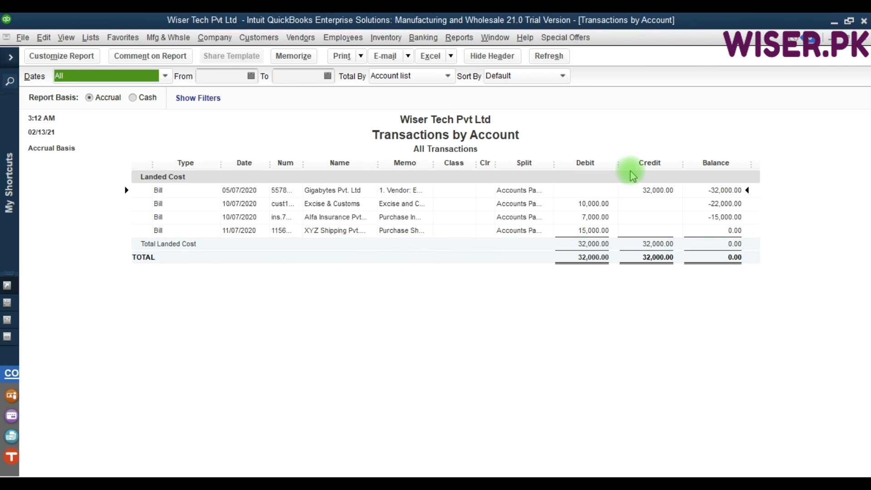
{"action": "left_click", "coordinate": [594, 201]}
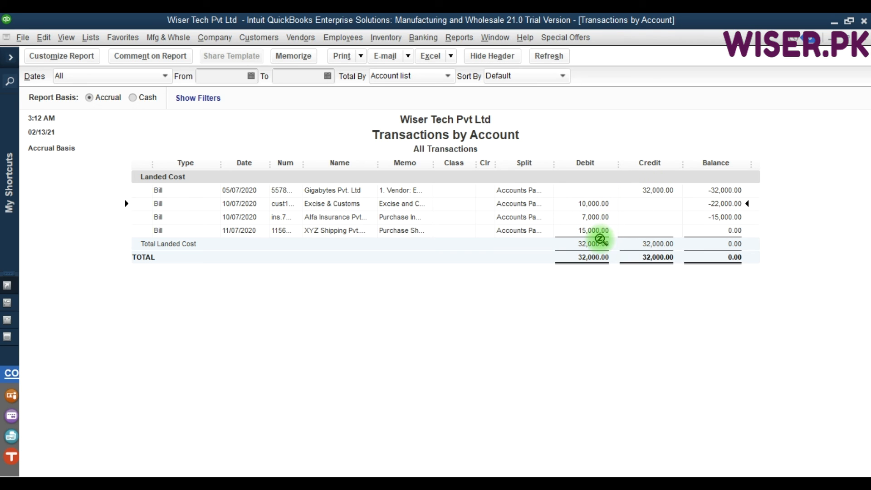
{"action": "left_click", "coordinate": [658, 190]}
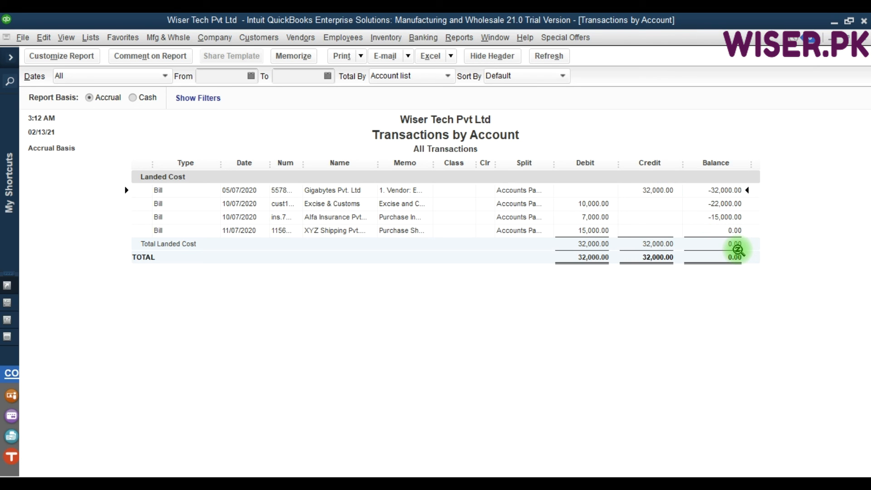
{"action": "key", "text": "Escape"}
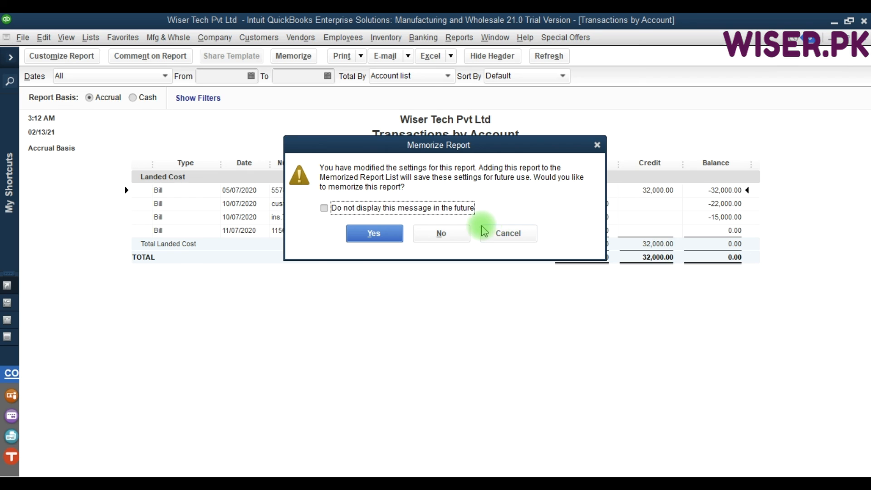
{"action": "left_click", "coordinate": [509, 235]}
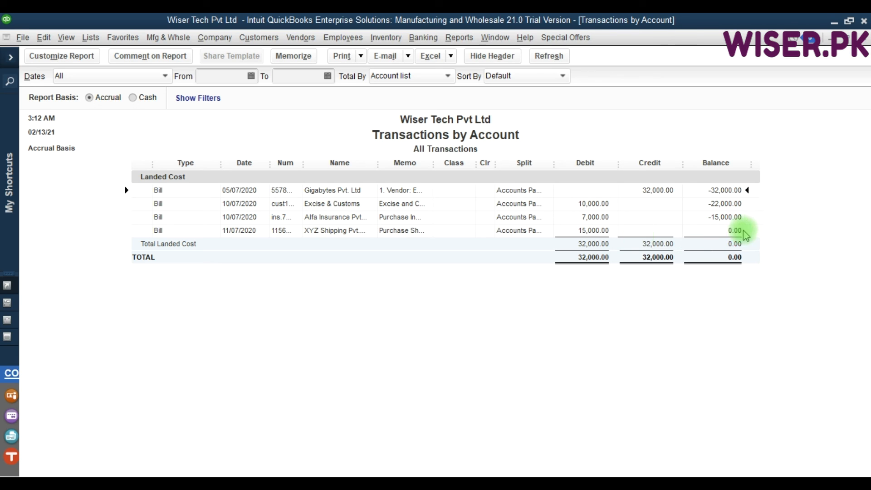
- Check the Total Landed Cost of 0.00, then close the detail report without memorizing it
{"action": "left_click", "coordinate": [736, 244]}
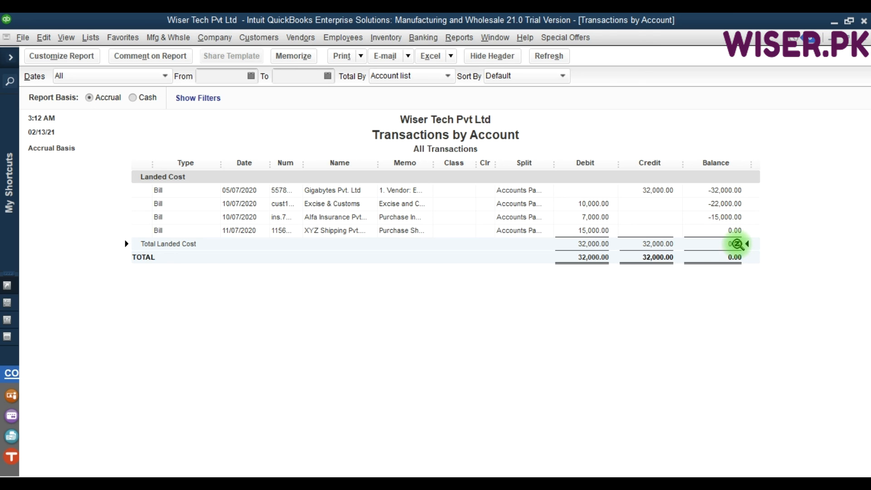
{"action": "key", "text": "Escape"}
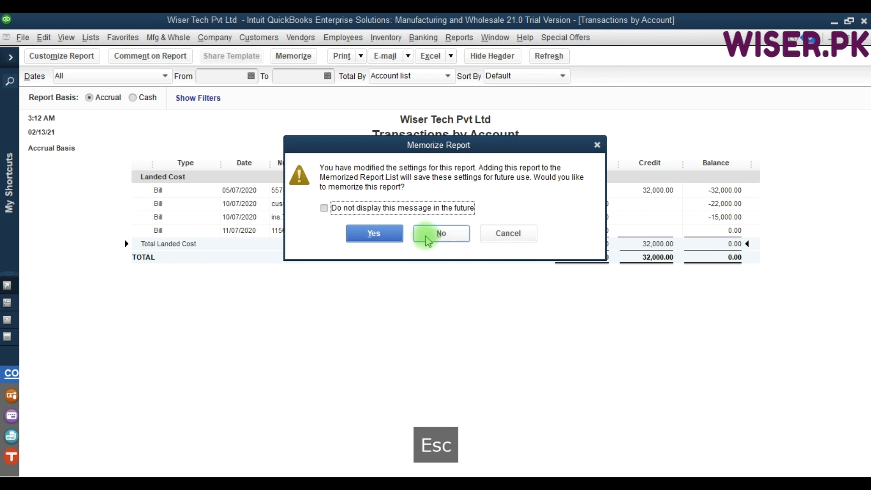
{"action": "left_click", "coordinate": [438, 232]}
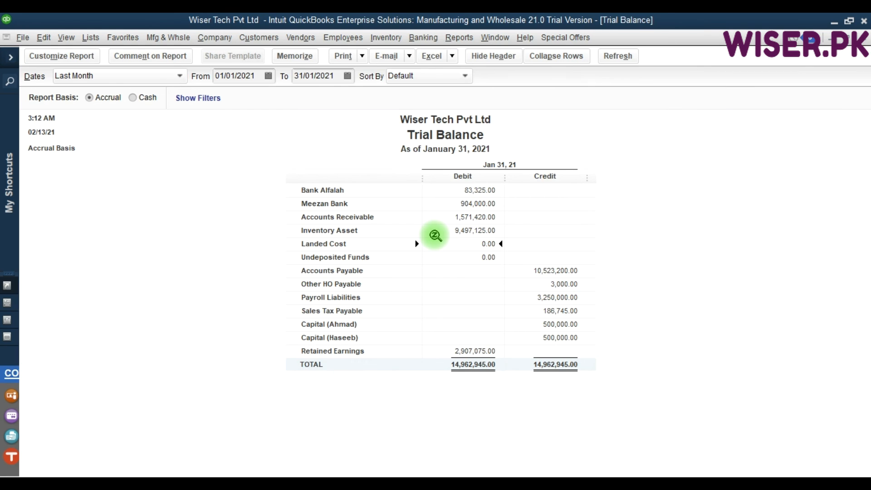
- Close the trial balance and open Lenovo - Laptop Charger from the Item List for editing
{"action": "key", "text": "Escape"}
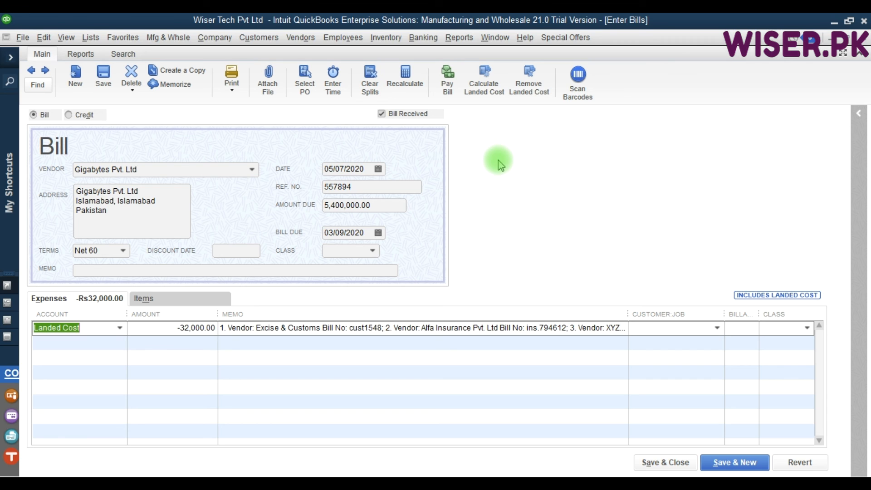
{"action": "left_click", "coordinate": [450, 44]}
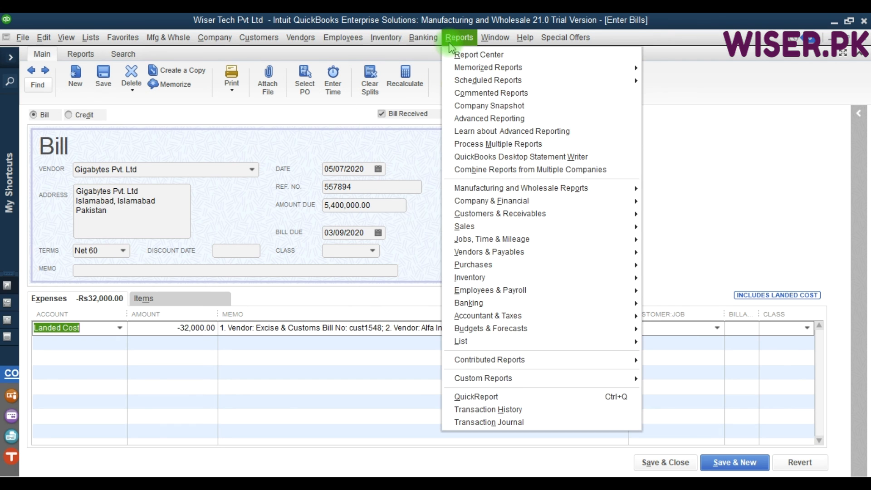
{"action": "left_click", "coordinate": [454, 40]}
{"action": "left_click", "coordinate": [377, 40]}
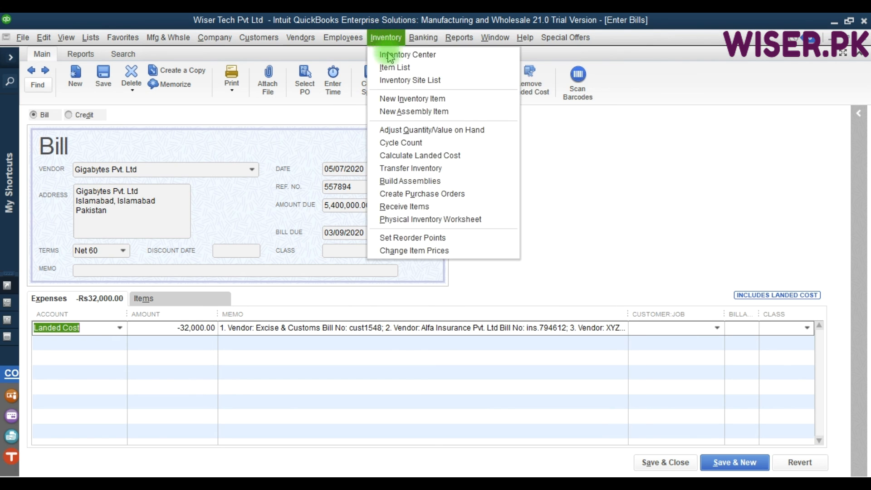
{"action": "left_click", "coordinate": [393, 72]}
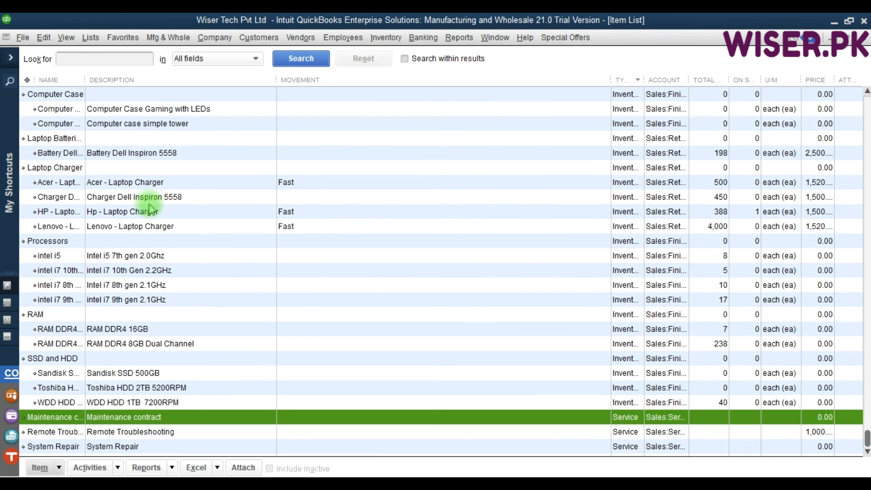
{"action": "left_click", "coordinate": [104, 226]}
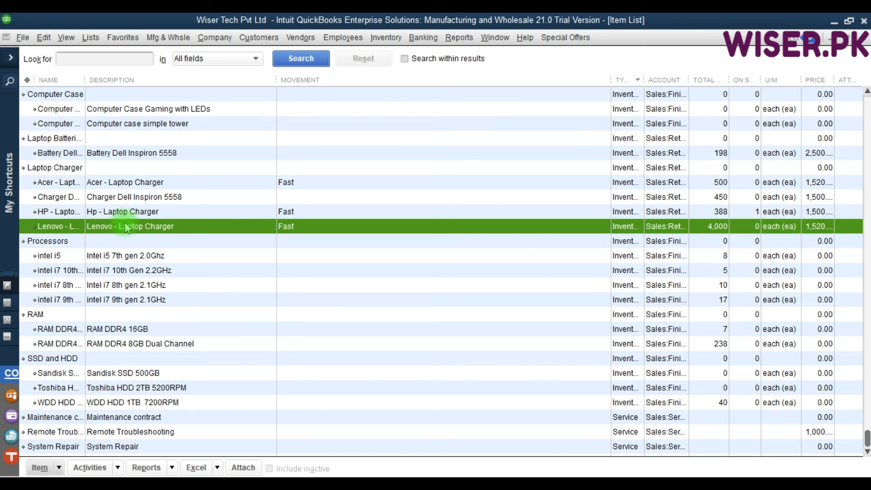
{"action": "double_click", "coordinate": [124, 223]}
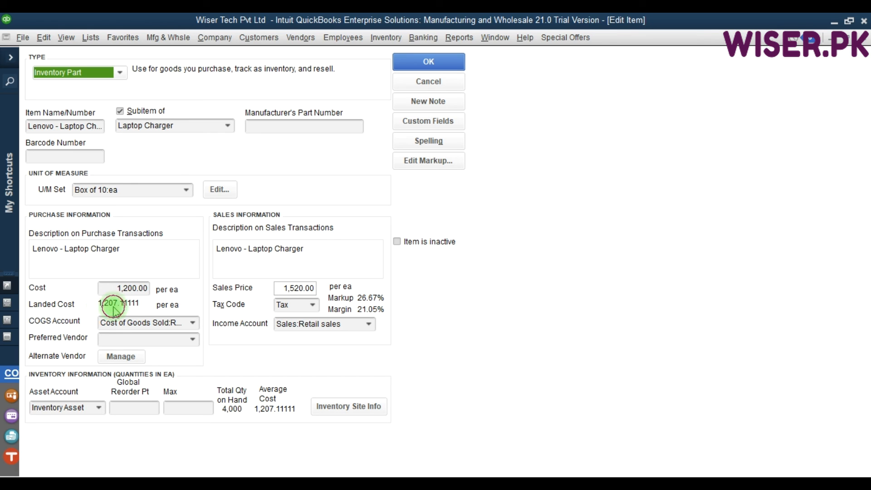
- Verify the Lenovo charger's 1,200.00 cost, 1,207.11111 landed cost and 1,520.00 sales price, then close it
{"action": "left_click", "coordinate": [139, 289]}
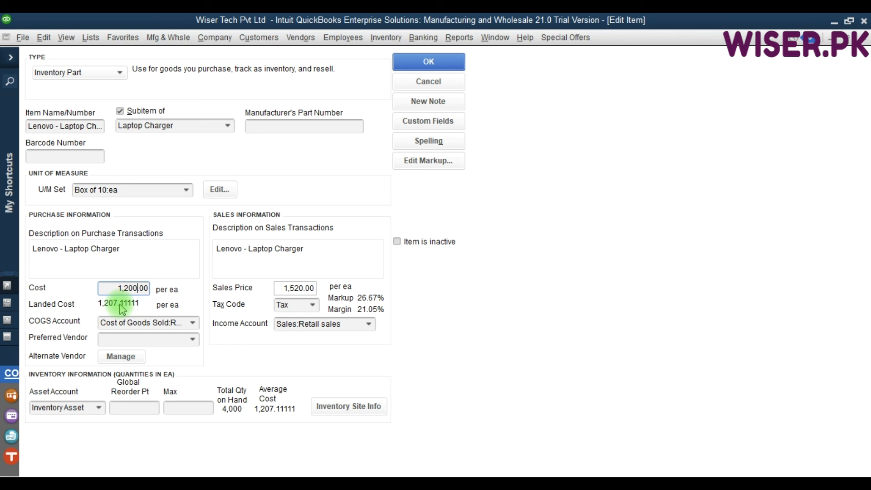
{"action": "left_click", "coordinate": [122, 310]}
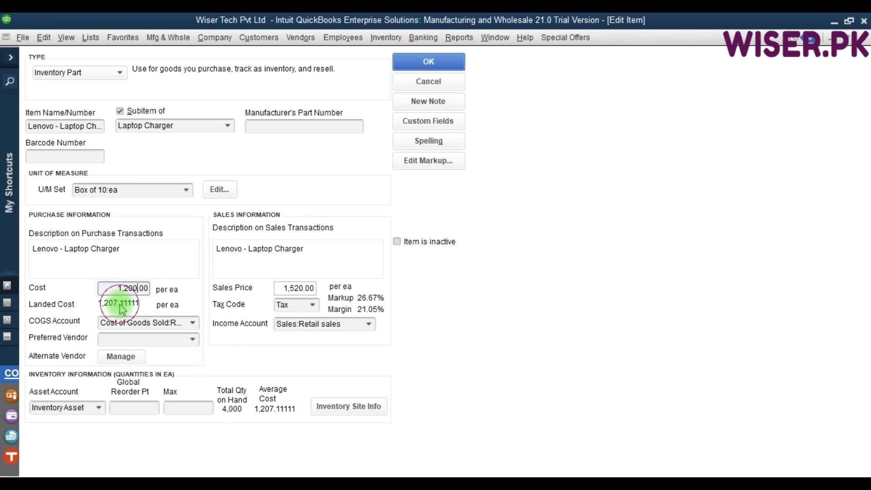
{"action": "left_click", "coordinate": [298, 289]}
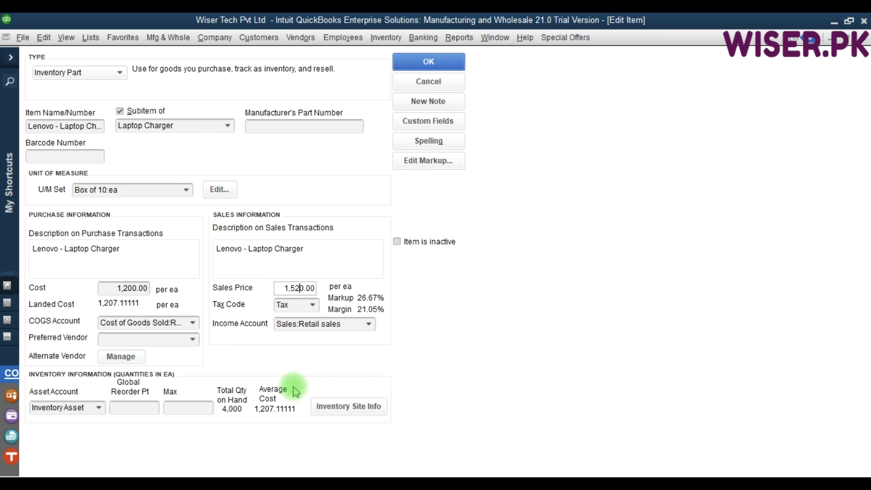
{"action": "key", "text": "F9"}
{"action": "left_click", "coordinate": [407, 66]}
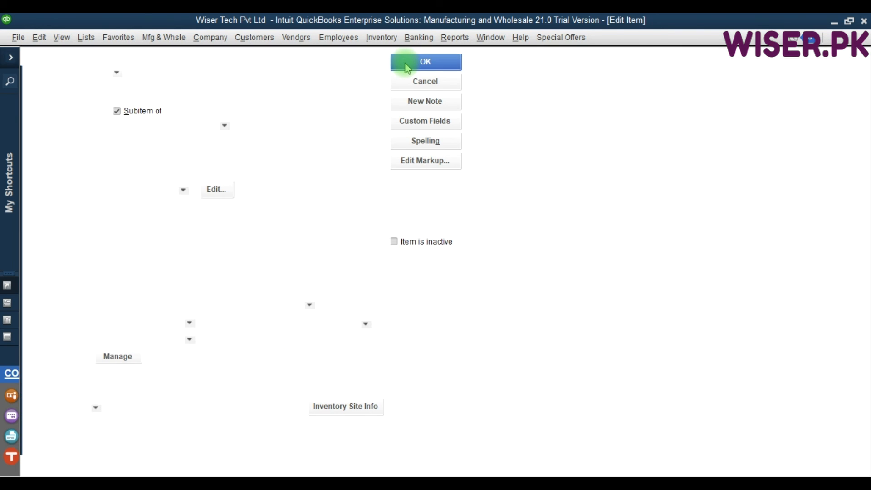